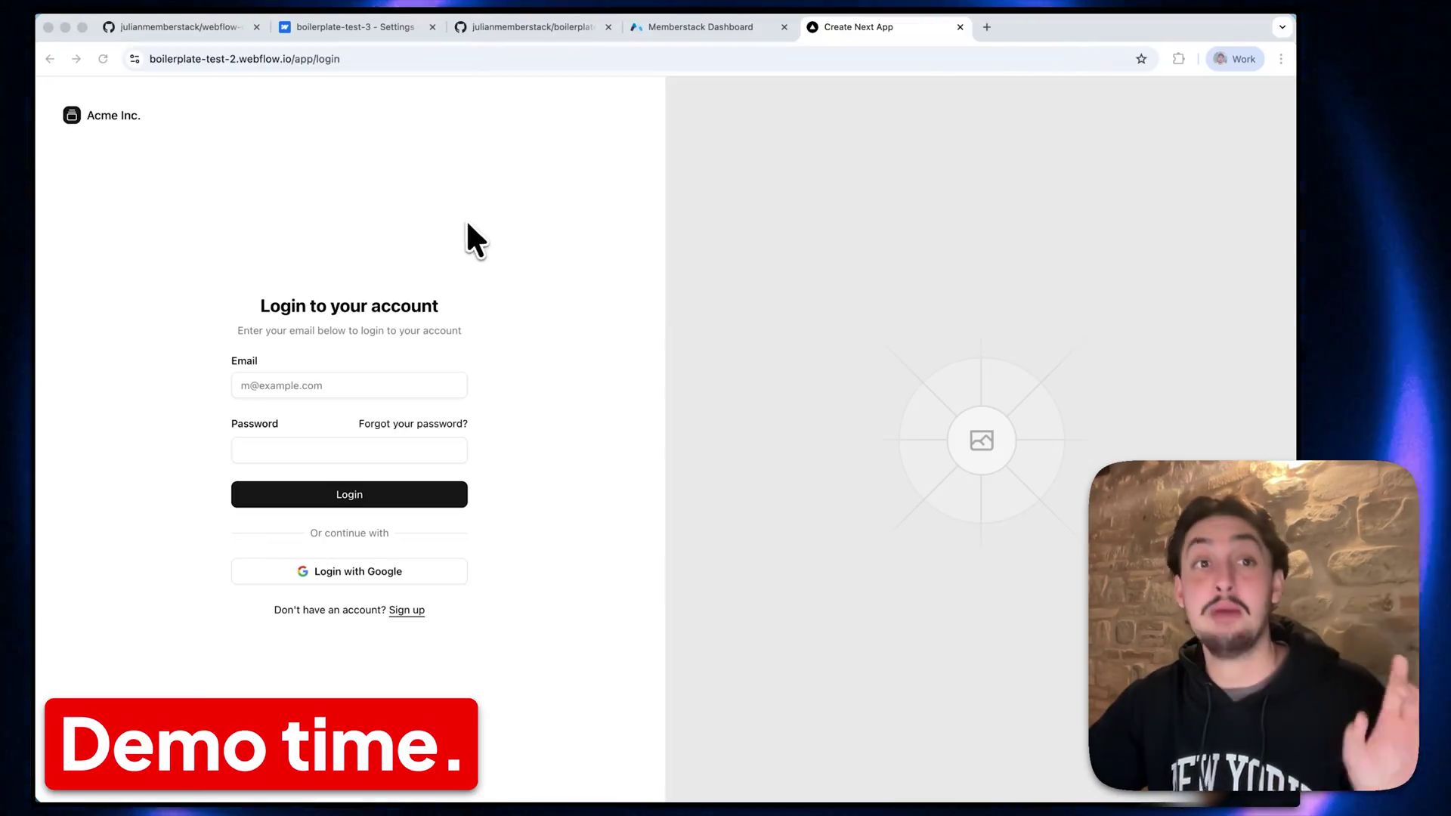
# Preview the Sign up and Forgot your password pages, then log in with a Google account.
pyautogui.click(466, 223)
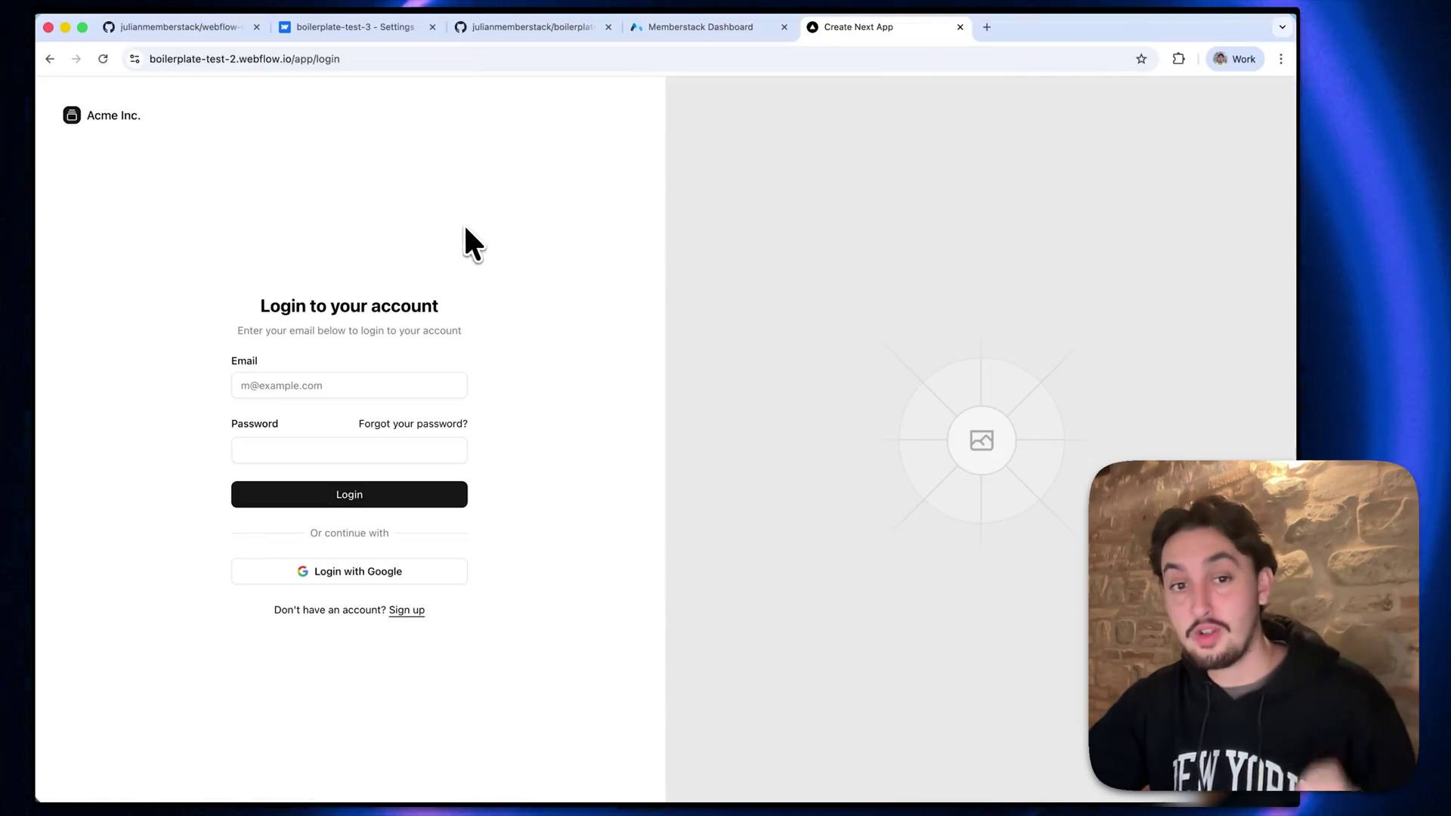
pyautogui.click(406, 611)
pyautogui.click(413, 610)
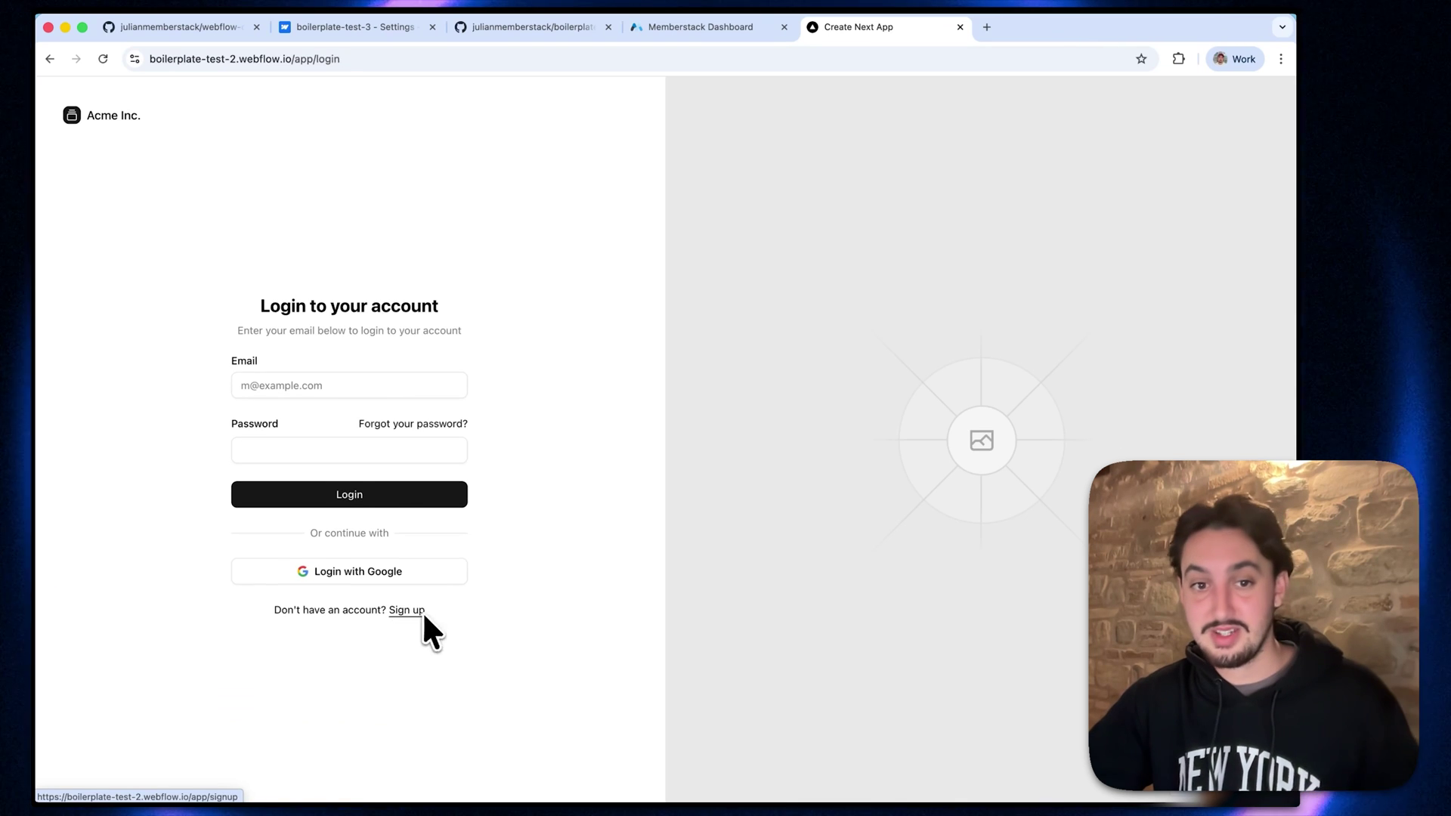
pyautogui.click(424, 426)
pyautogui.click(414, 551)
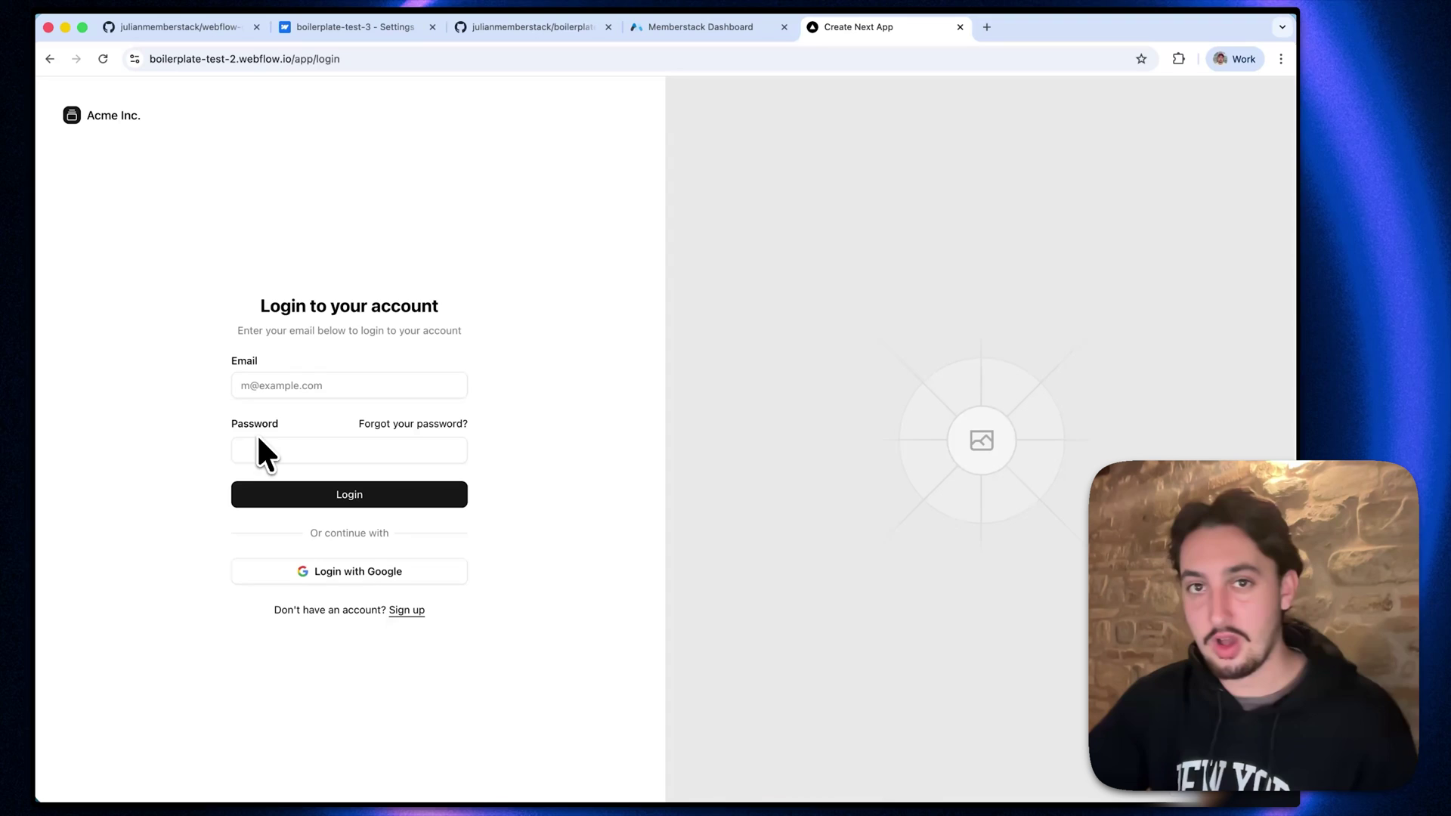
pyautogui.click(317, 573)
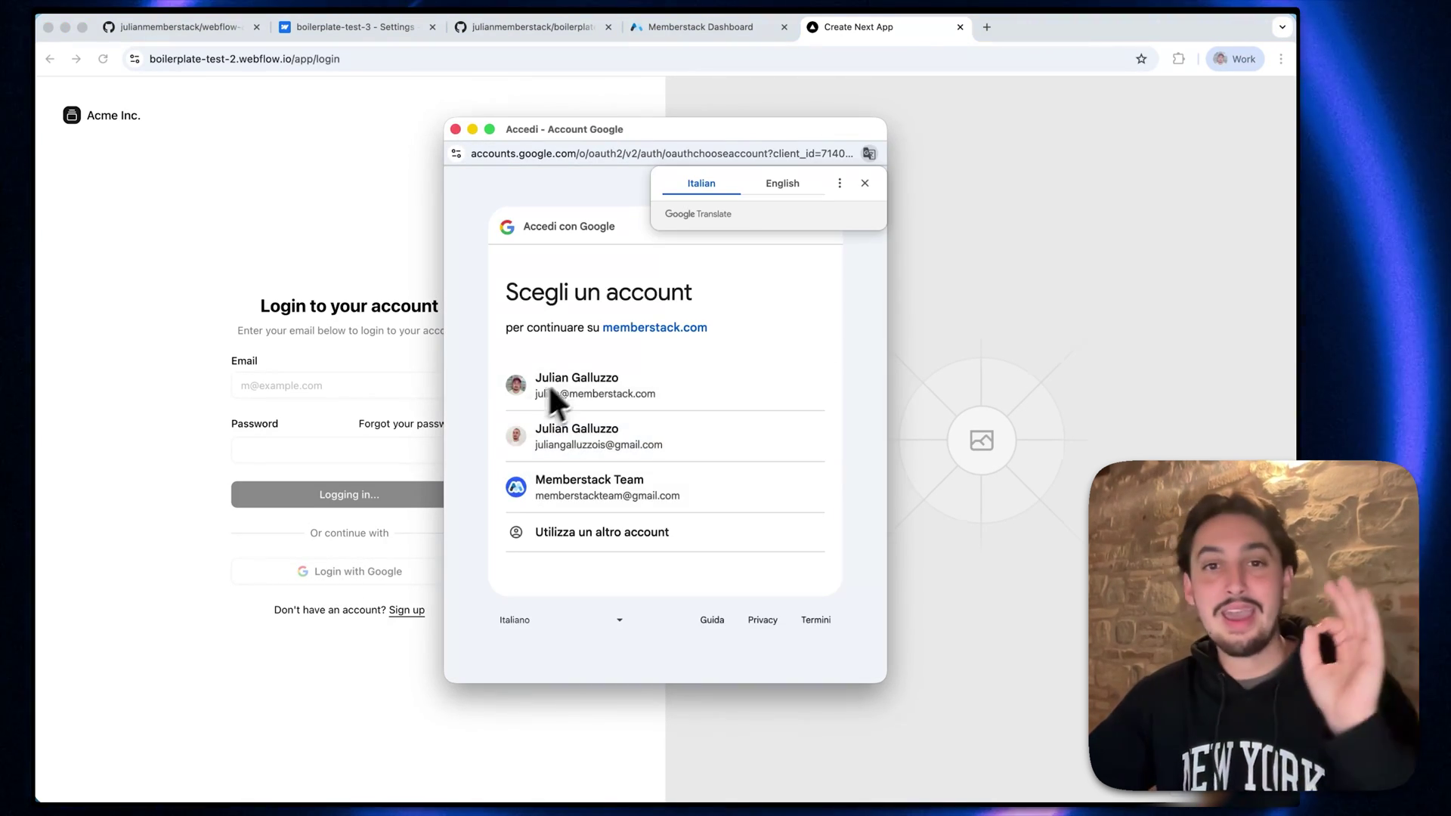
pyautogui.click(571, 377)
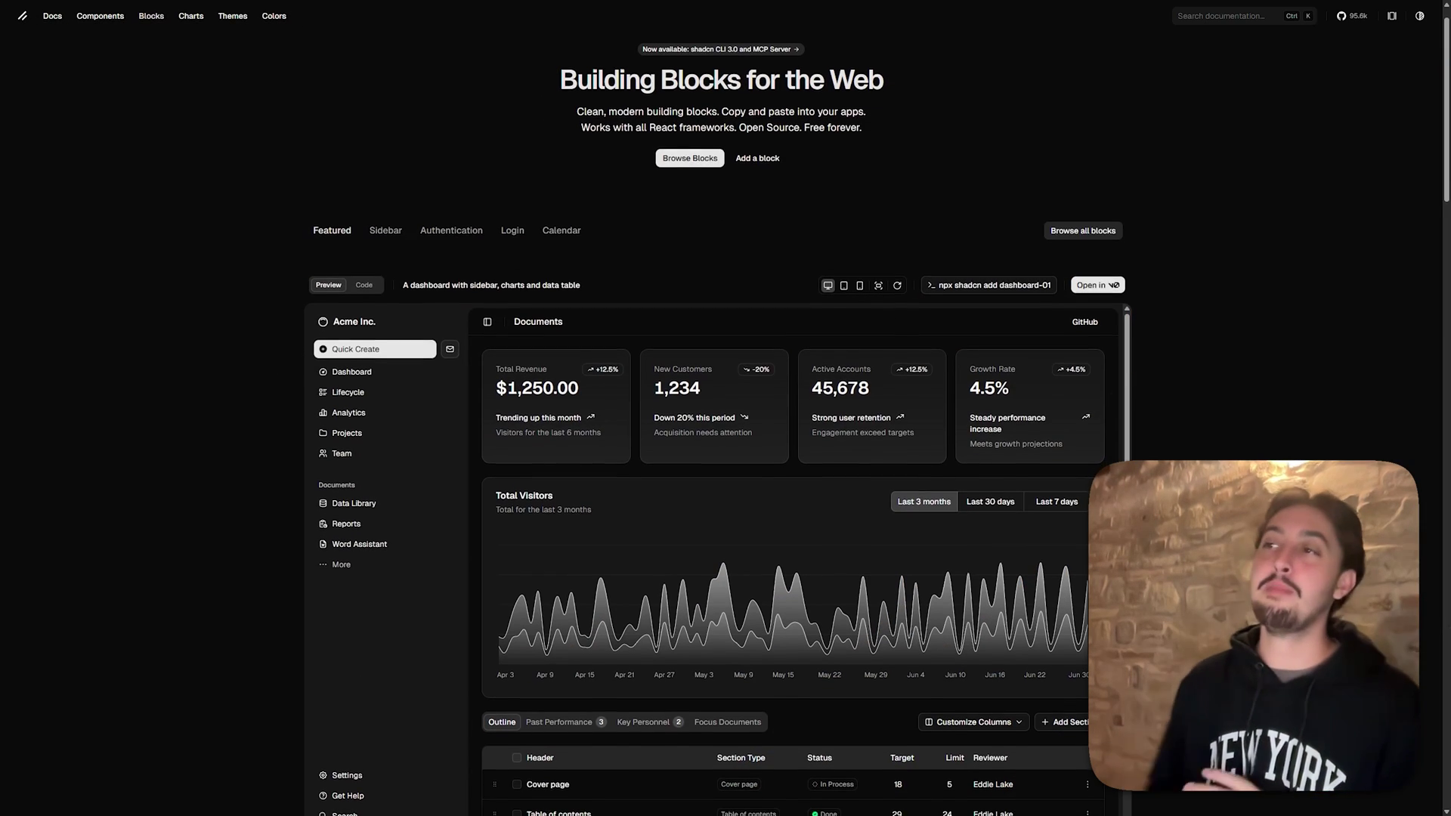
# Scroll through the dashboard-01 block preview showing its sidebar, charts and data table.
pyautogui.scroll(-1, 717, 453)
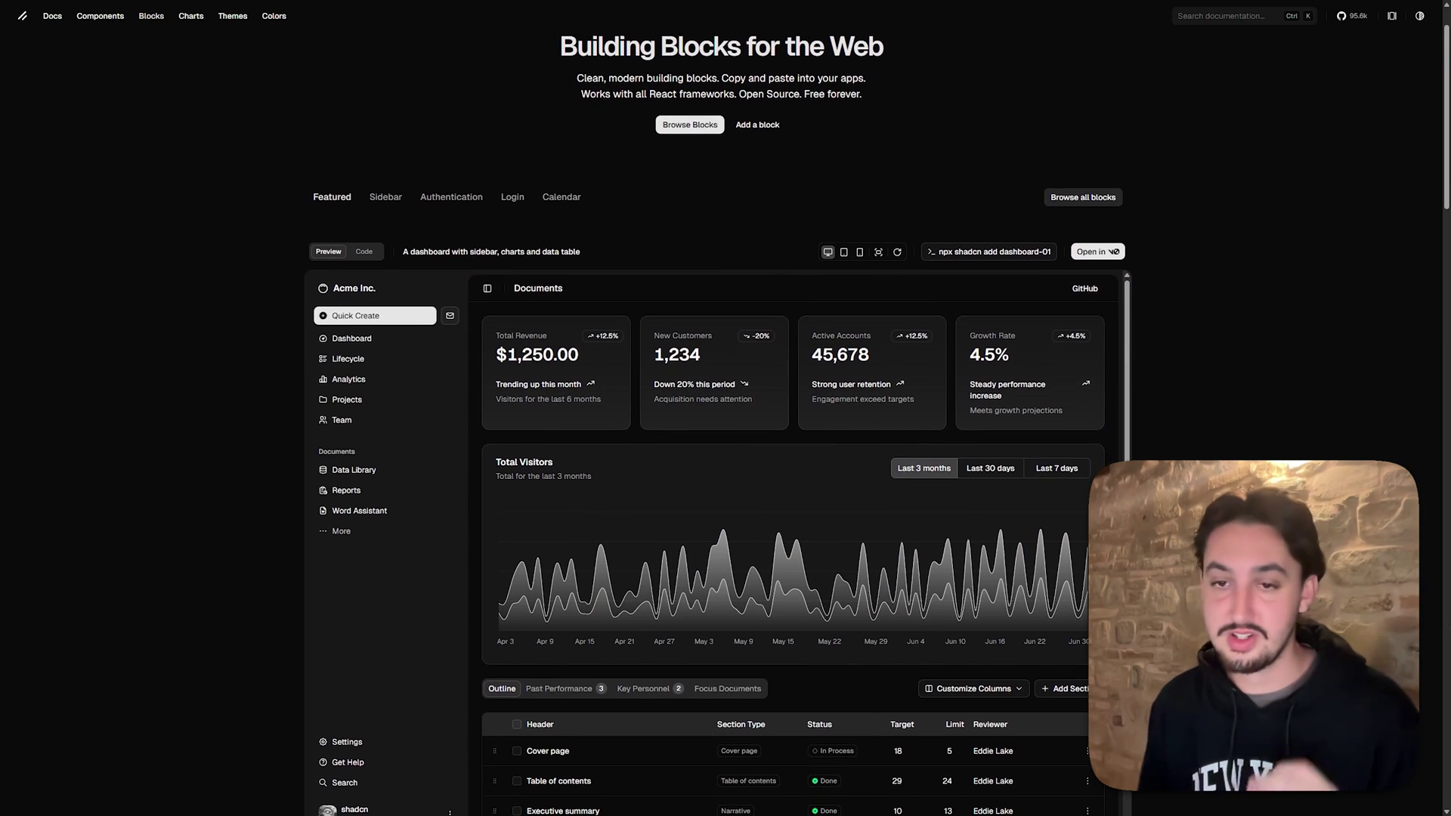
pyautogui.scroll(-1, 718, 453)
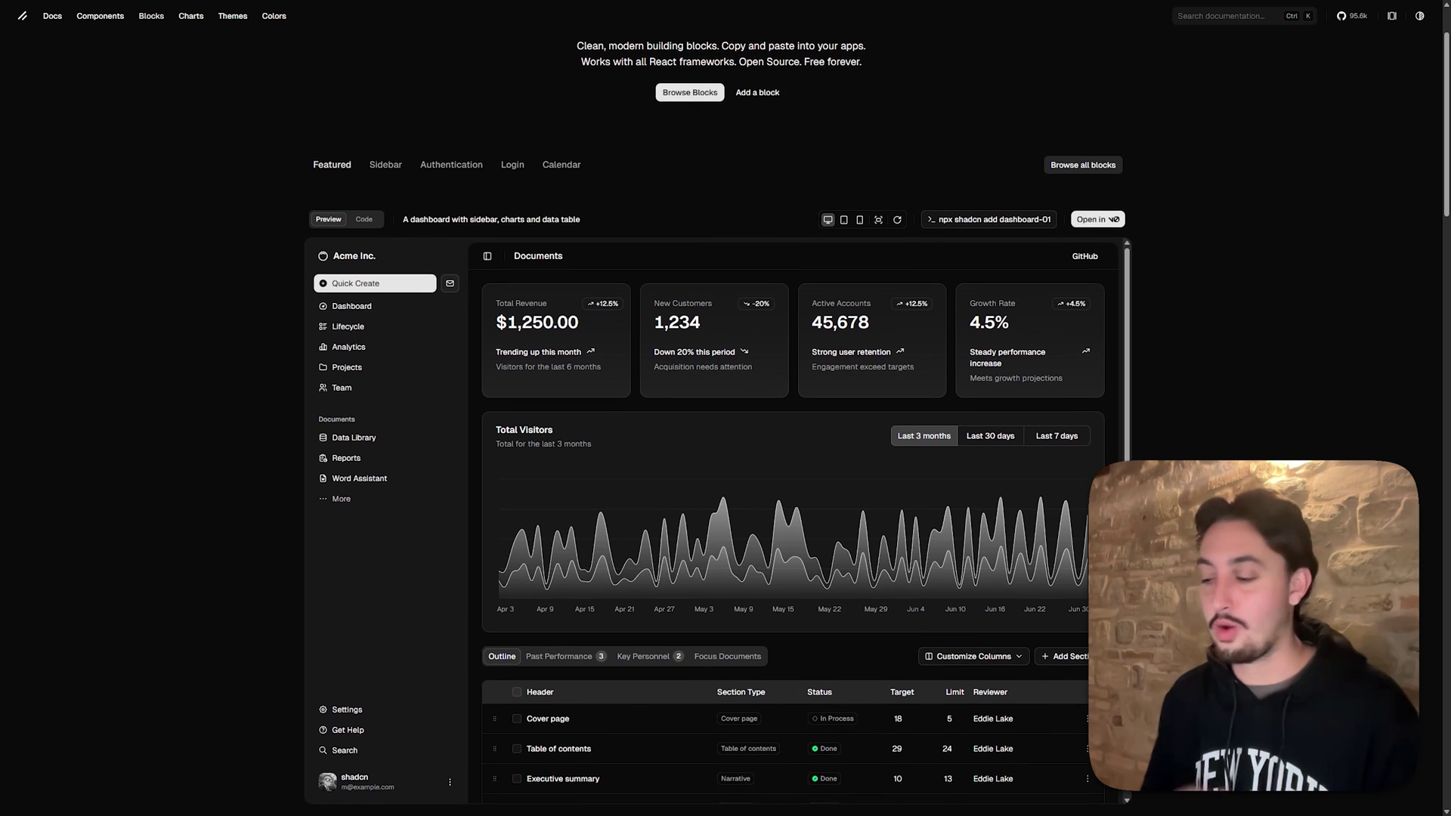
pyautogui.scroll(-1, 718, 454)
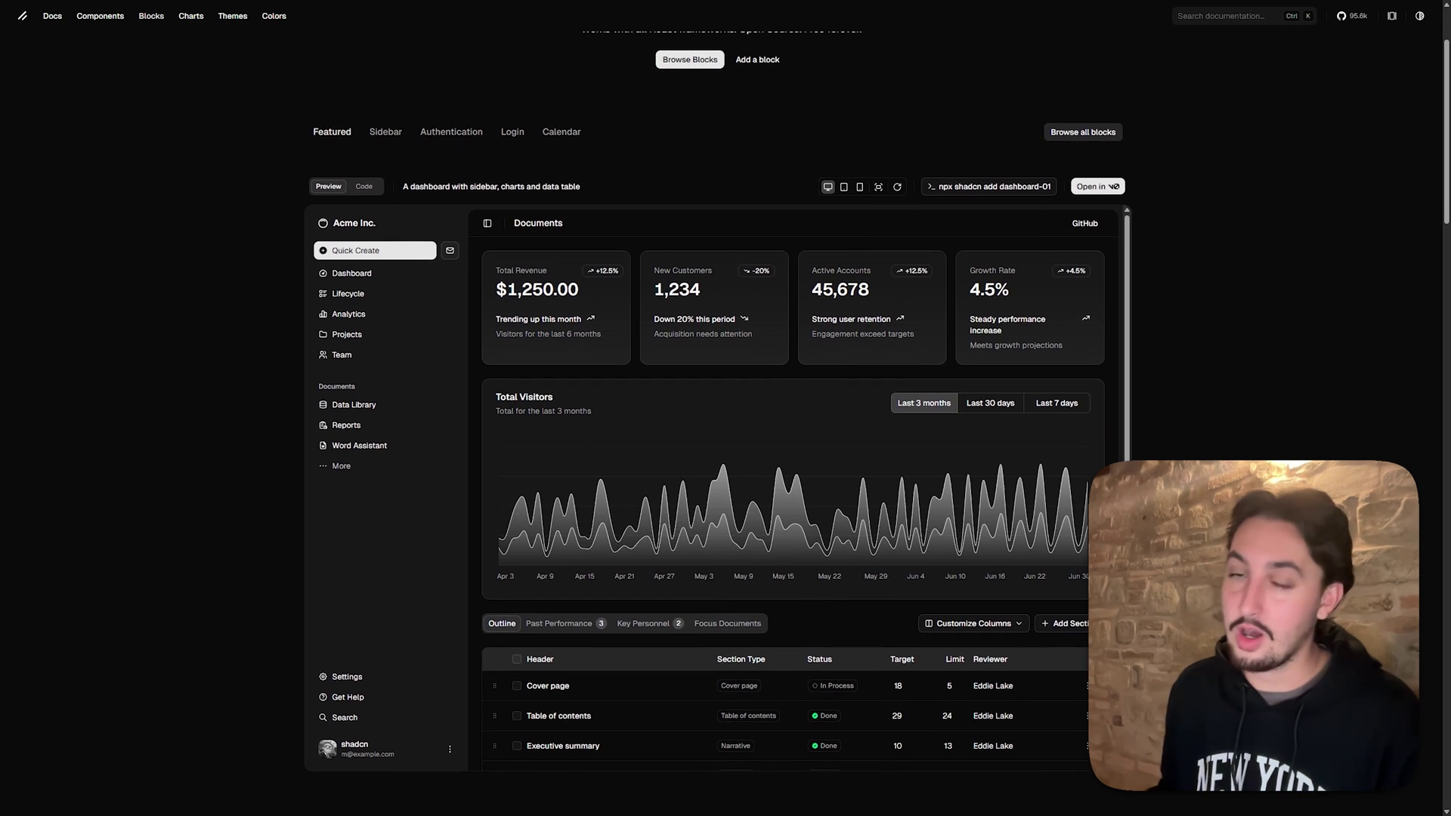
pyautogui.scroll(-1, 718, 454)
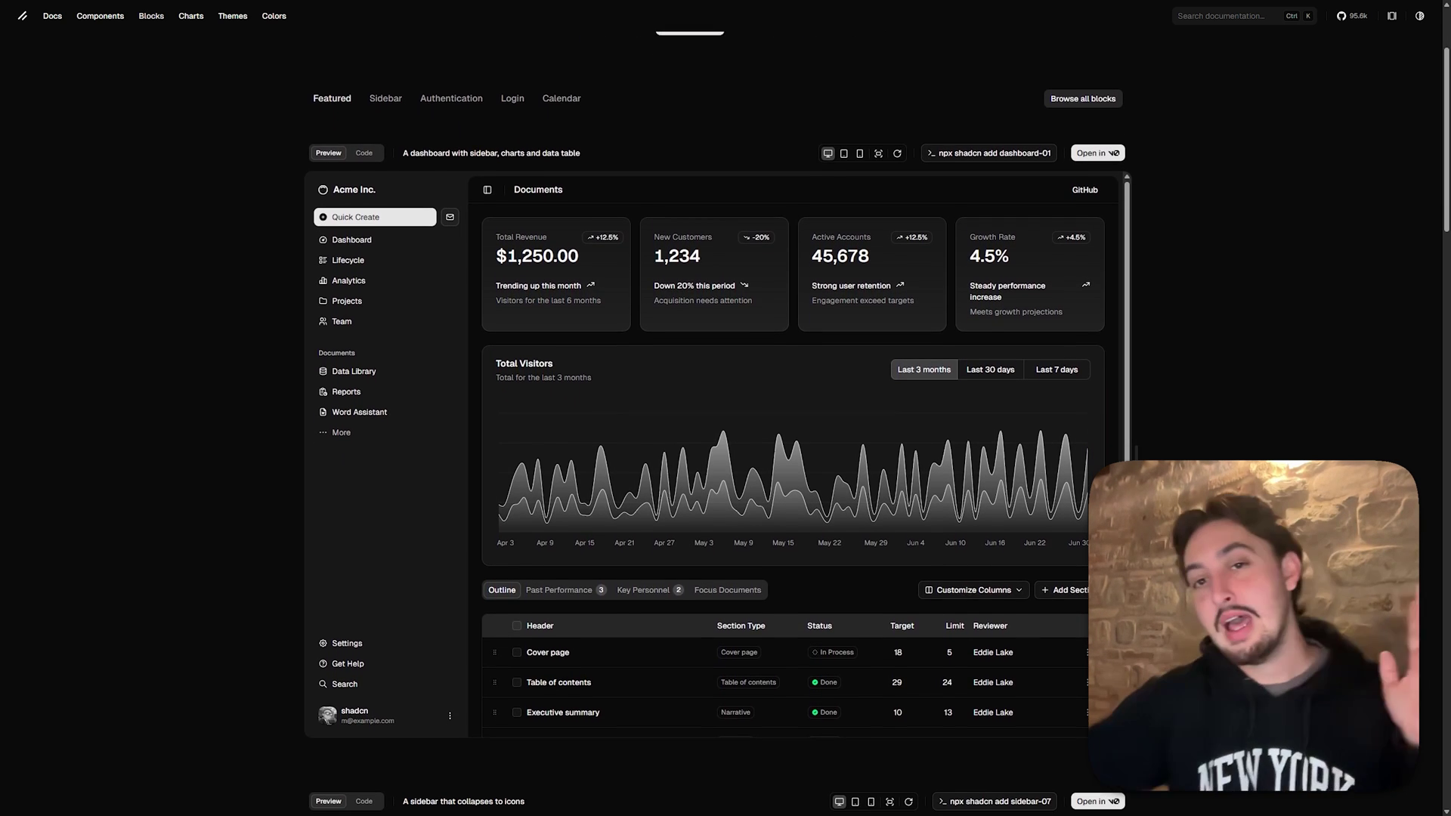
pyautogui.scroll(-1, 718, 453)
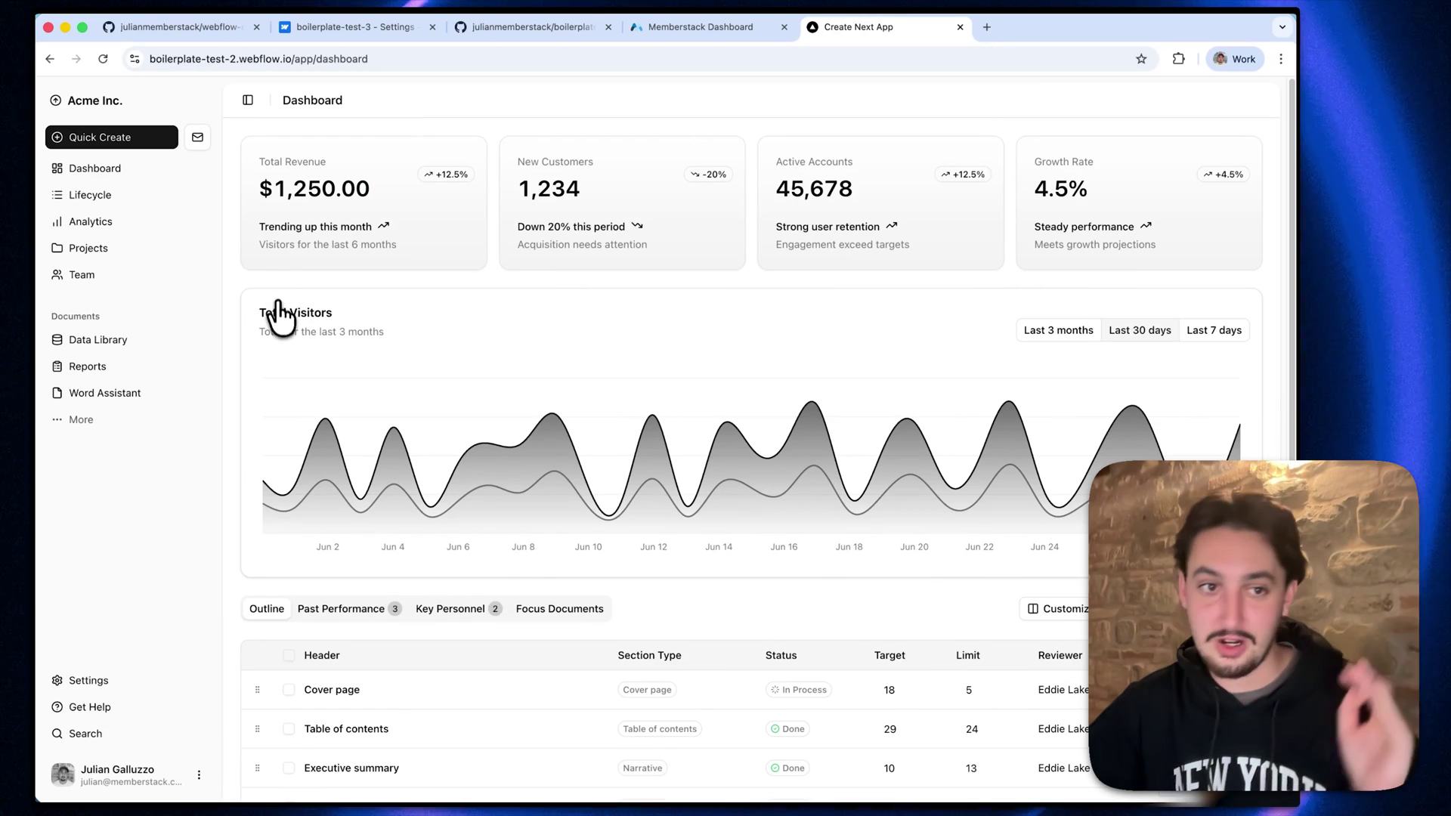
pyautogui.click(121, 772)
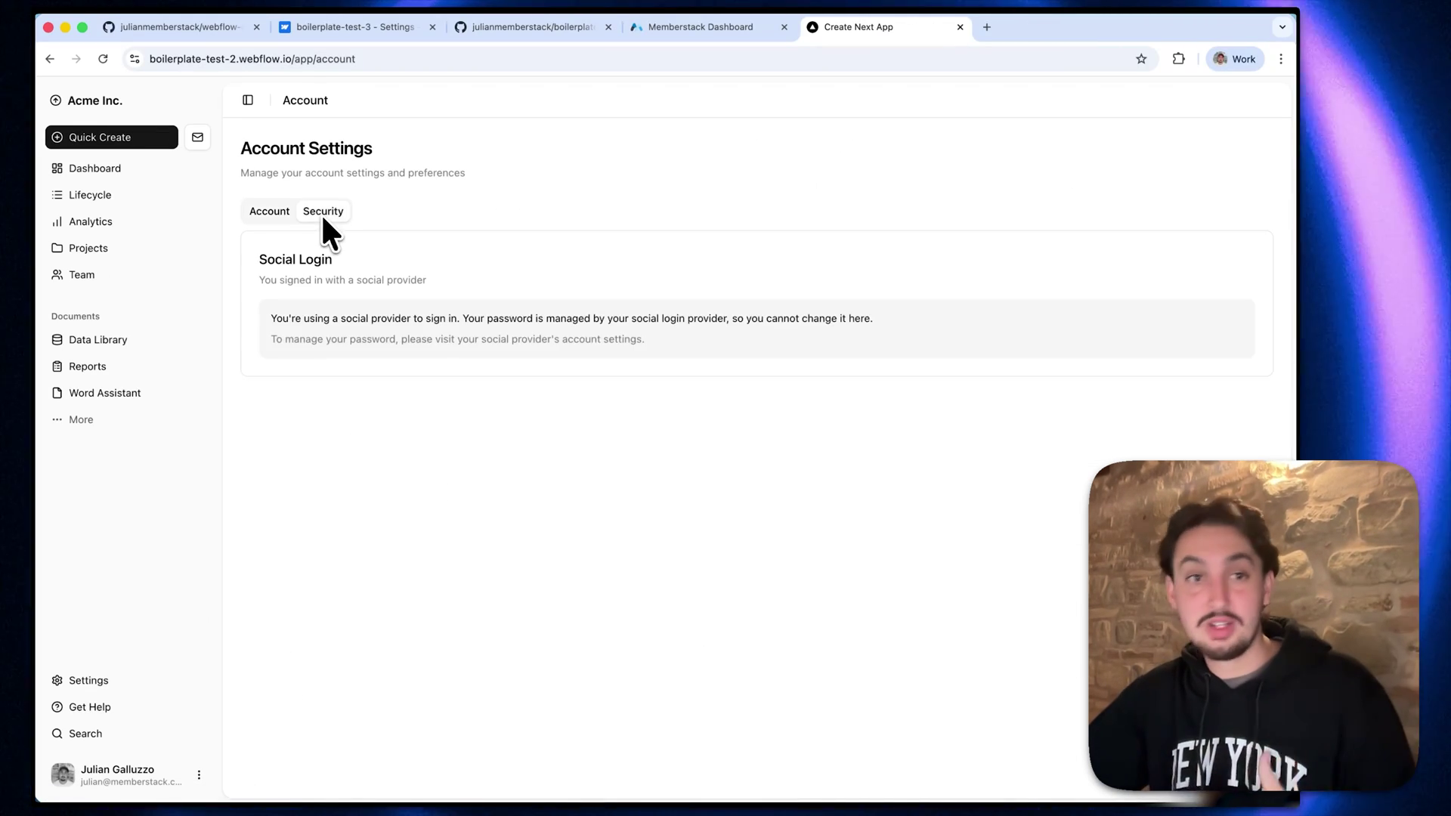
pyautogui.click(114, 169)
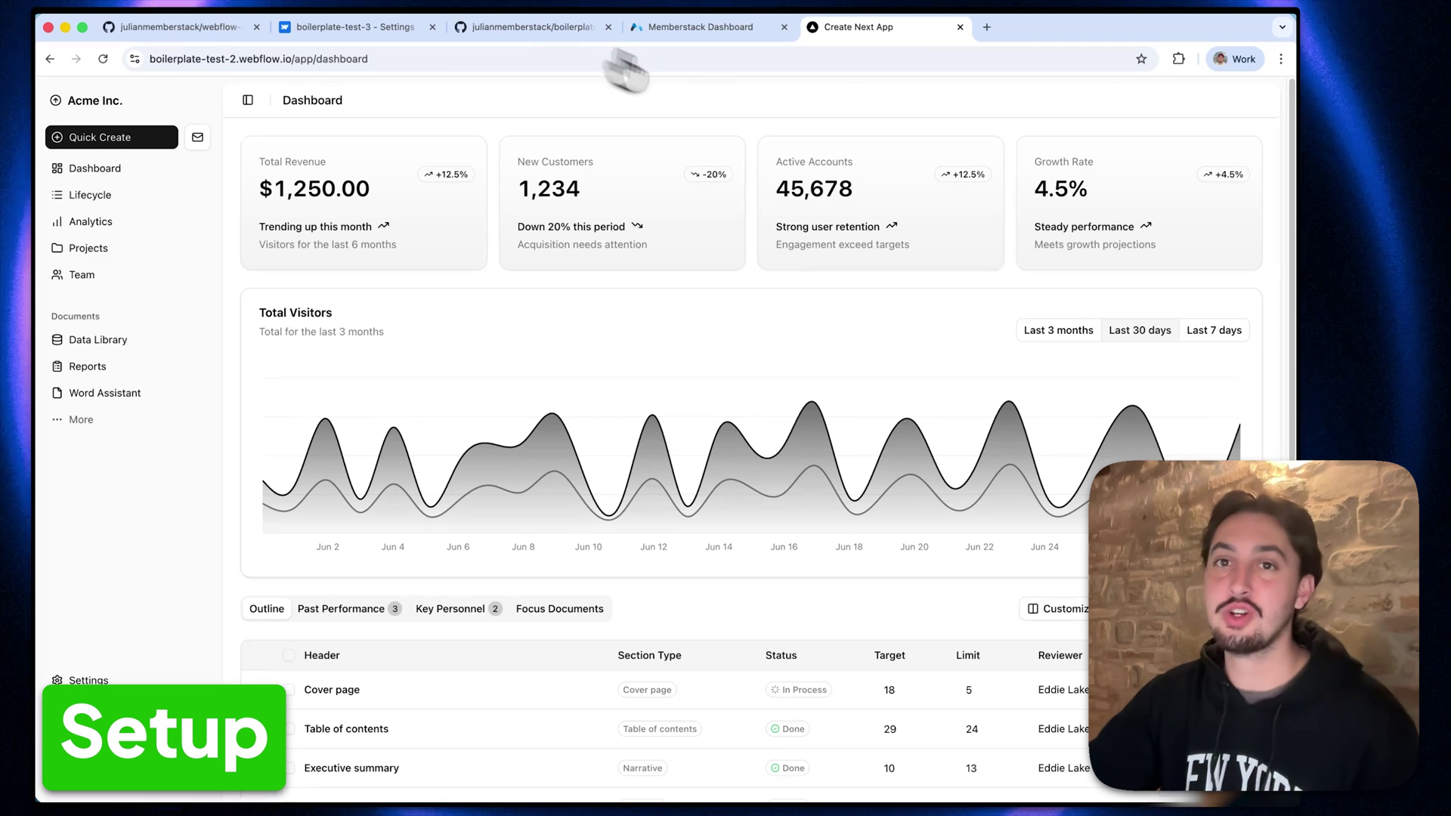
# Close the Create Next App tab and scroll the webflow-cloud-auth README to Setup.
pyautogui.click(959, 27)
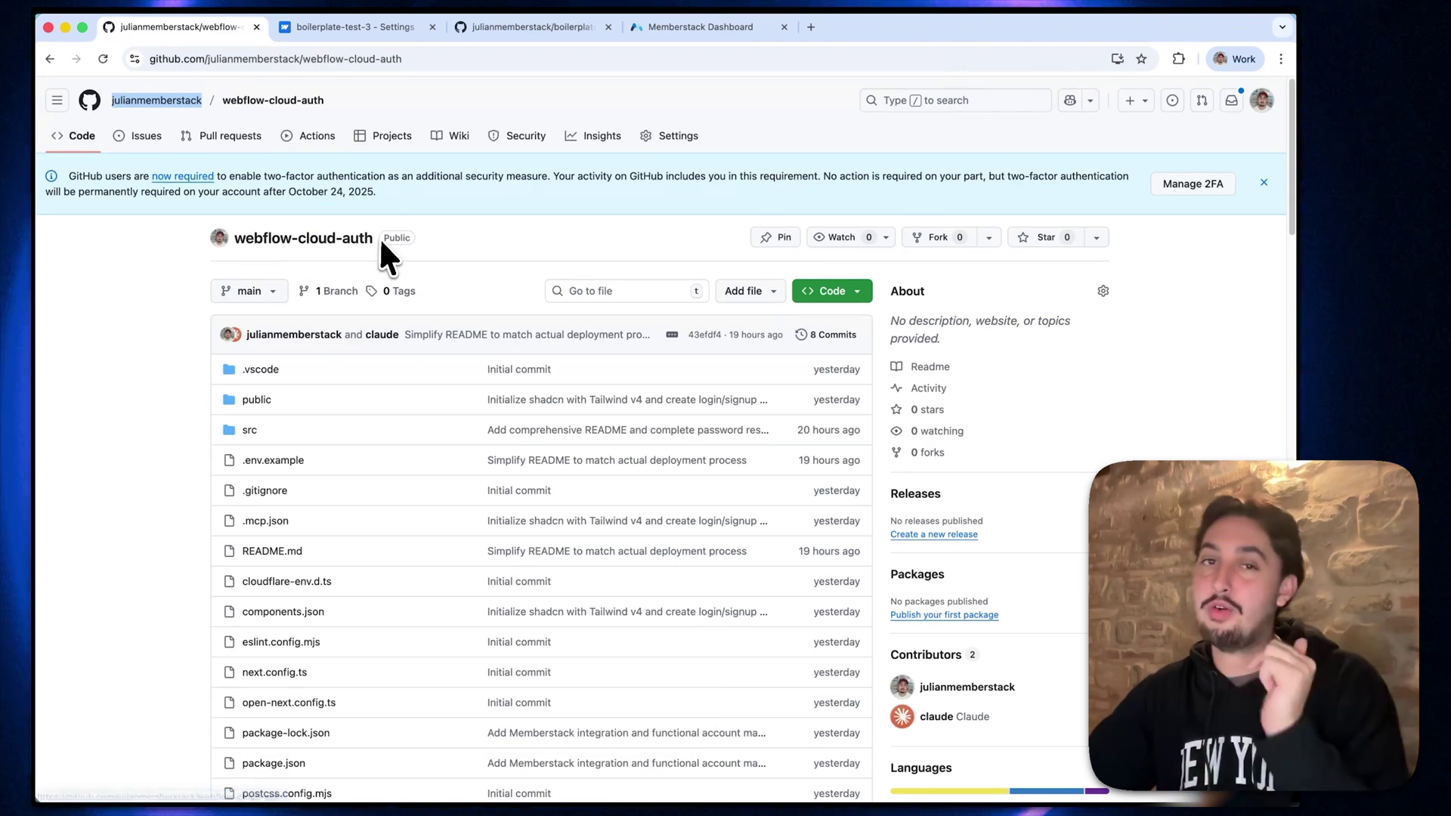
pyautogui.scroll(-15, 387, 225)
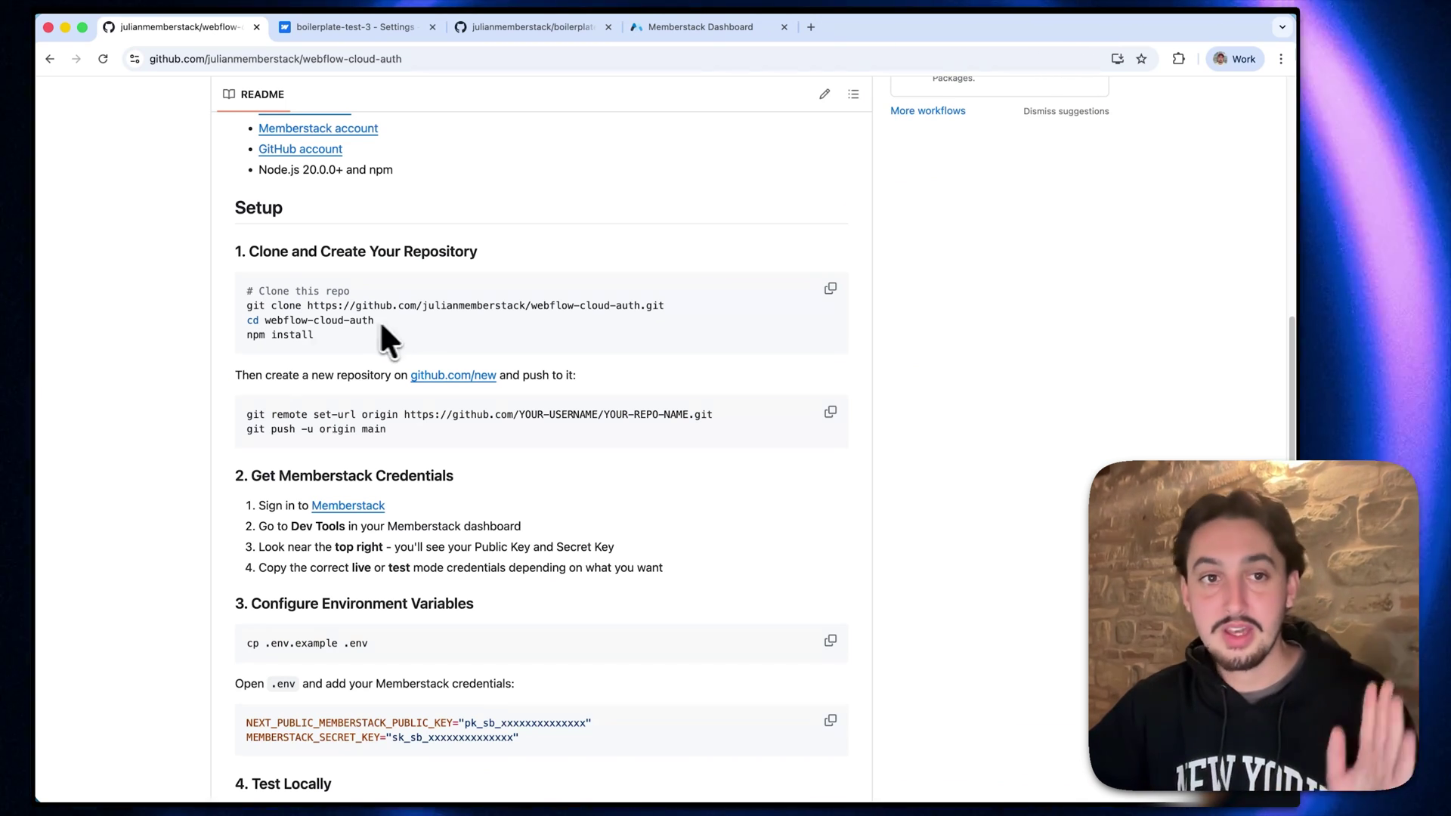
# Open a Ghostty terminal in the boilerplate-test-3 folder, sized full height on the left.
pyautogui.moveTo(36, 344); pyautogui.dragTo(506, 349)
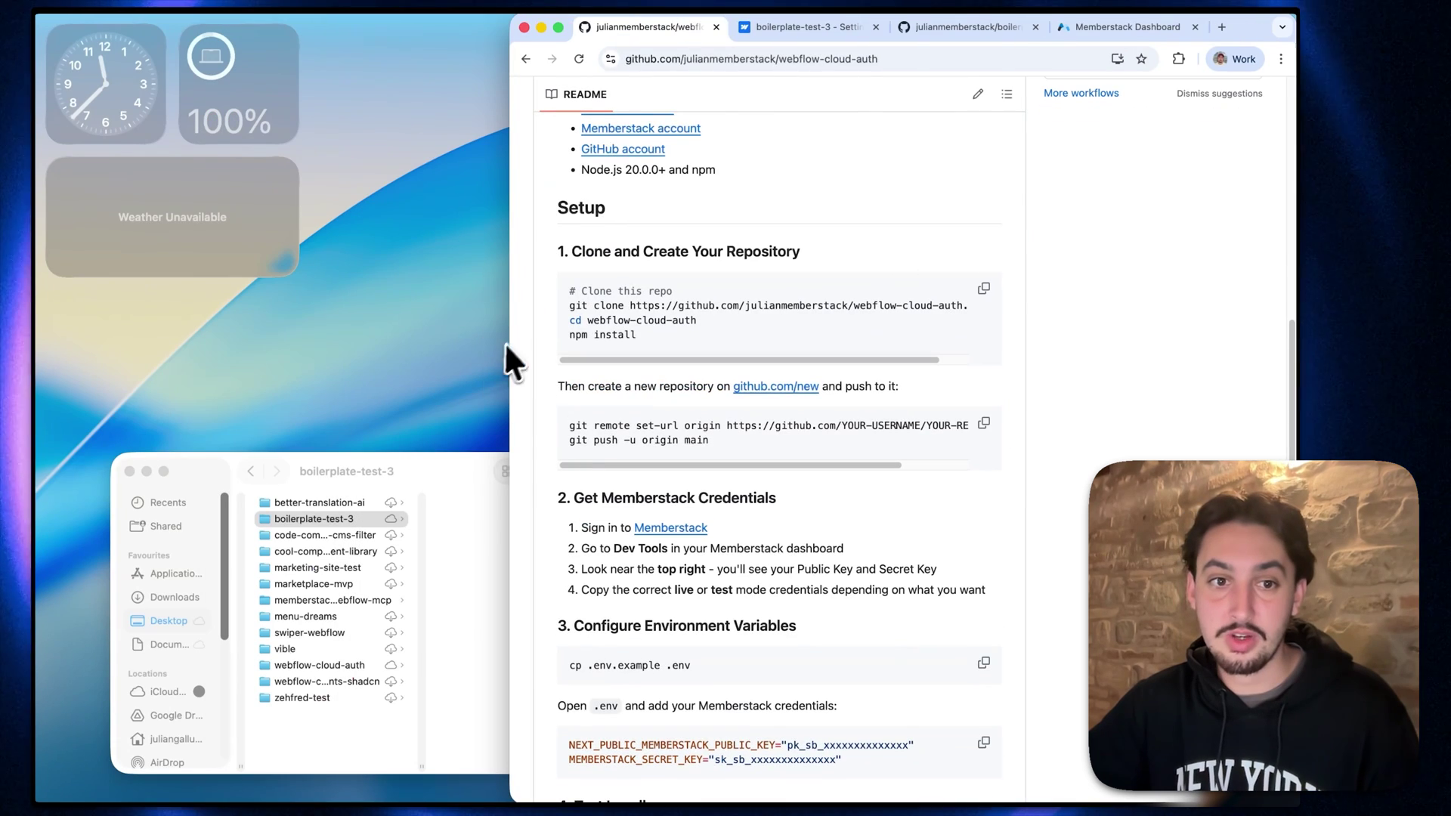
pyautogui.click(428, 458)
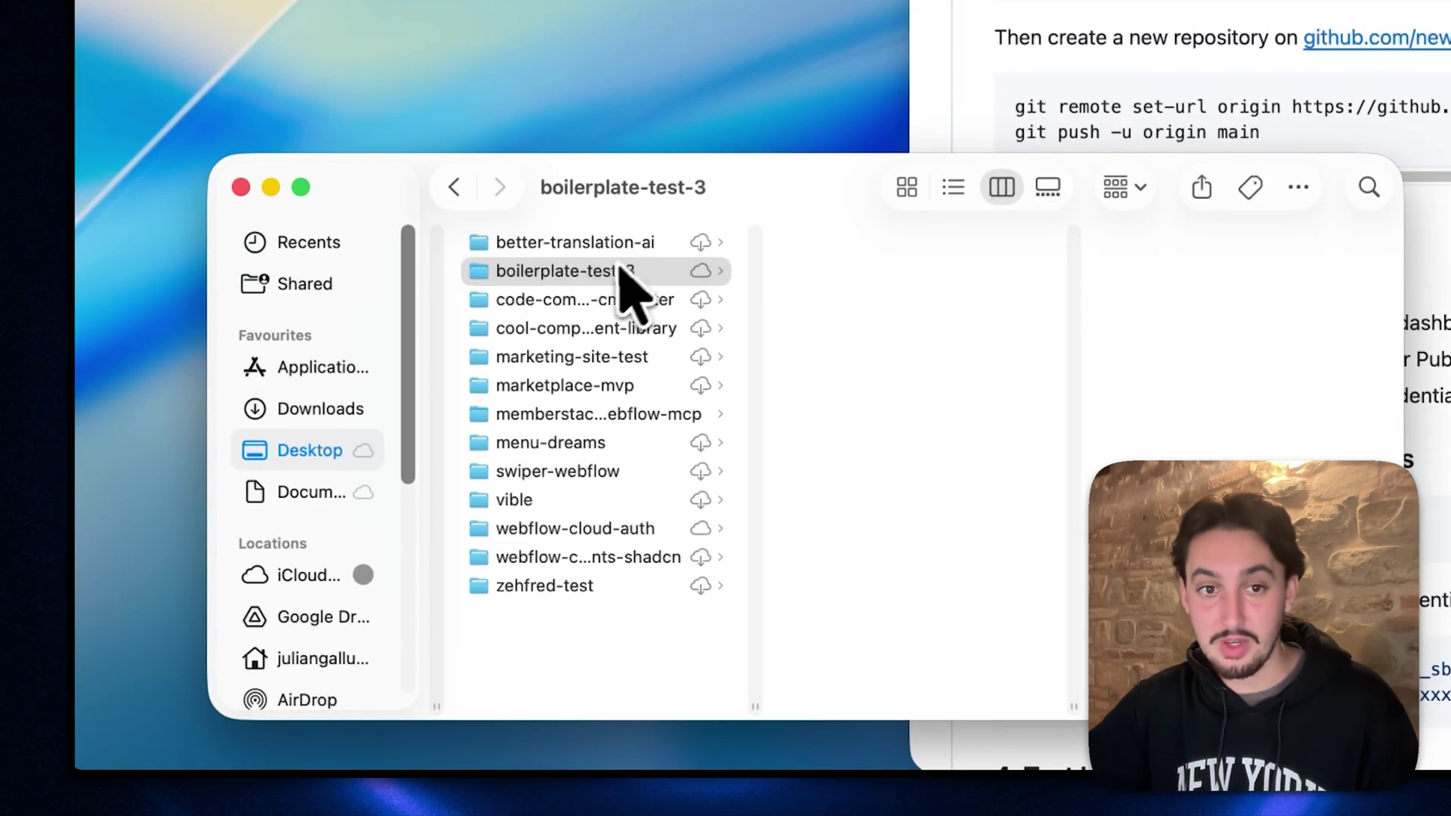
pyautogui.click(621, 271)
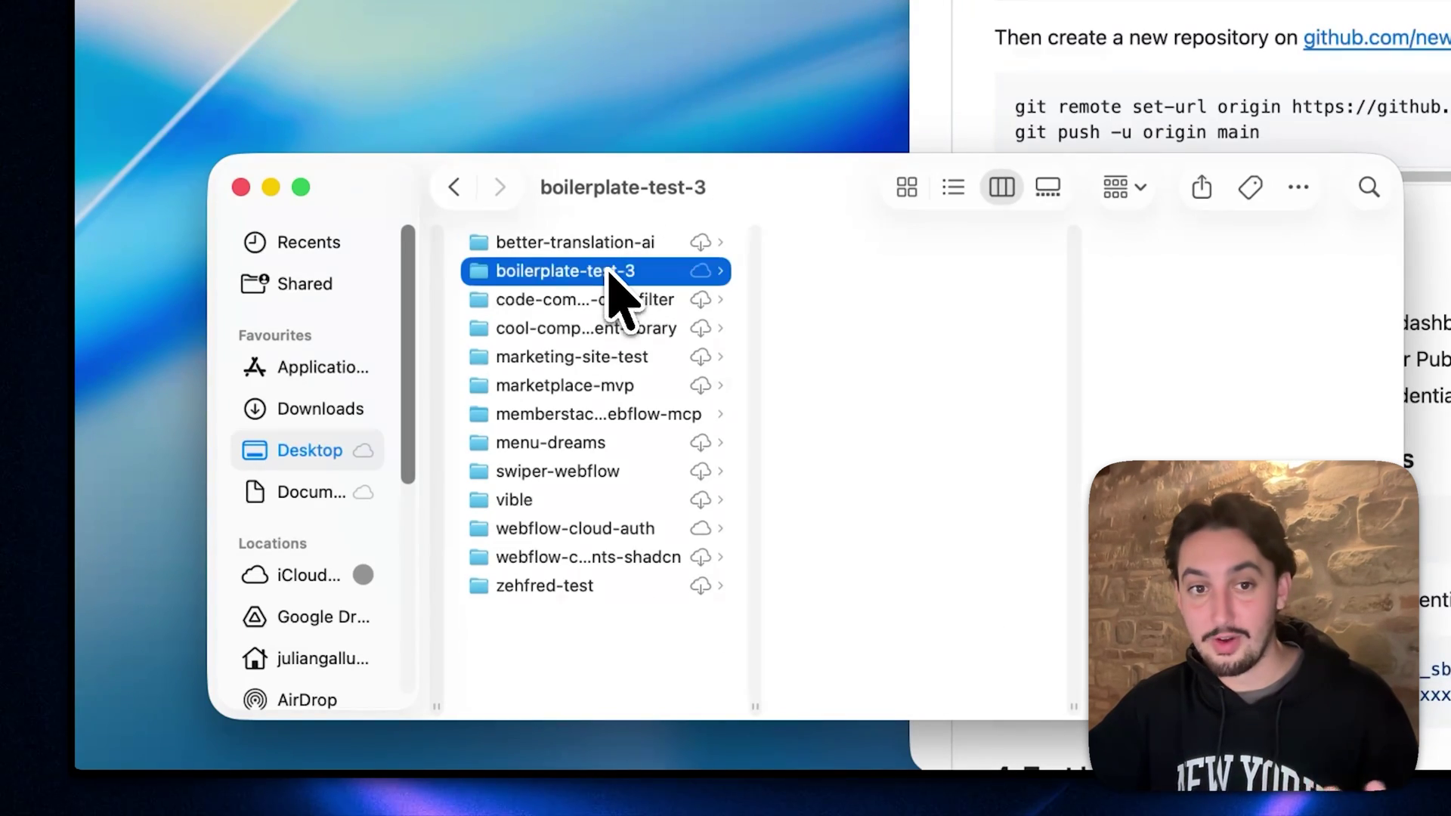
pyautogui.rightClick(621, 271)
pyautogui.moveTo(754, 748)
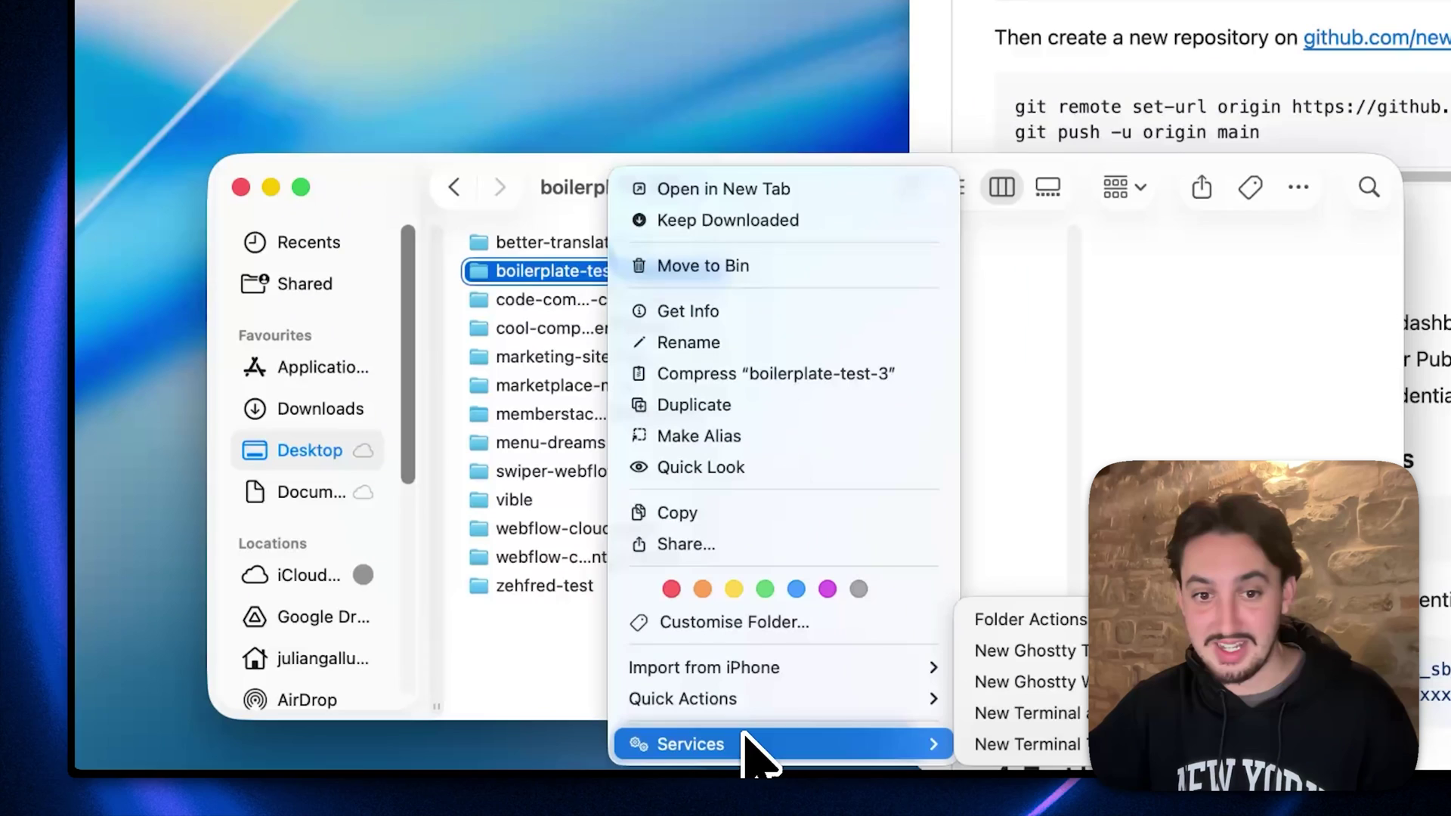
pyautogui.click(1046, 713)
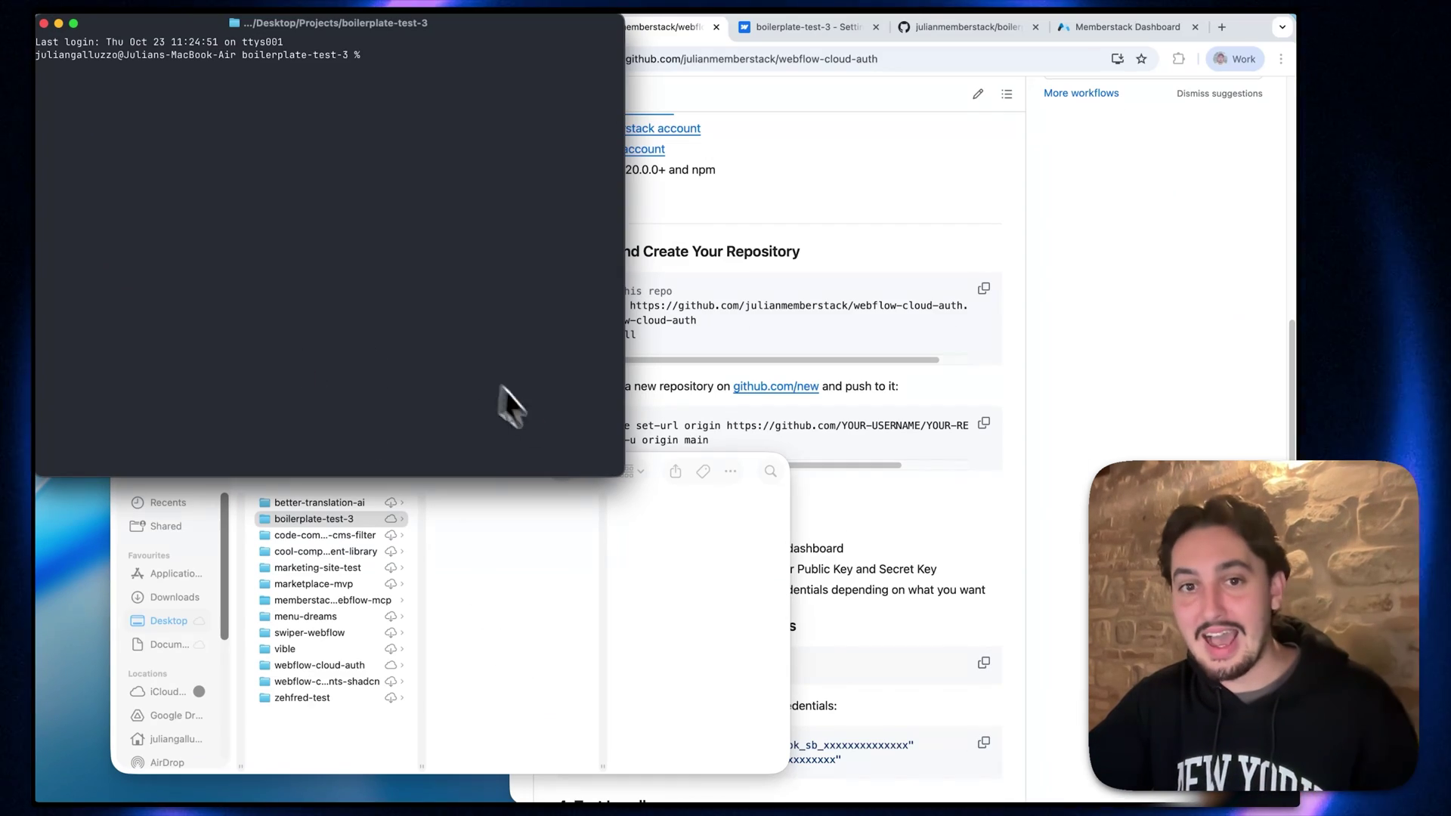
pyautogui.moveTo(623, 475); pyautogui.dragTo(351, 799)
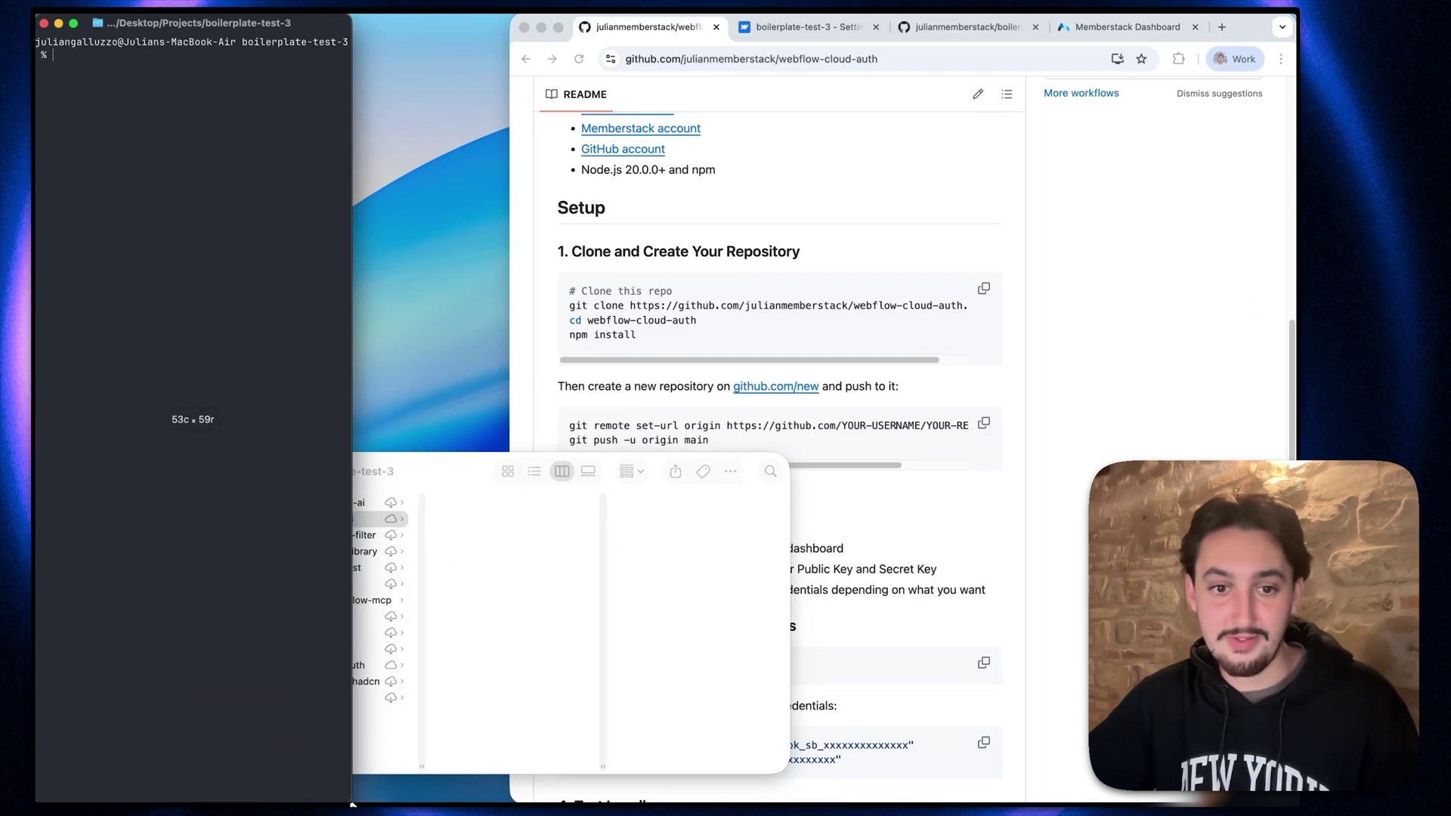
pyautogui.click(447, 471)
# Close Finder, place Chrome beside the terminal, and run the README clone-and-install commands.
pyautogui.press('super+w')
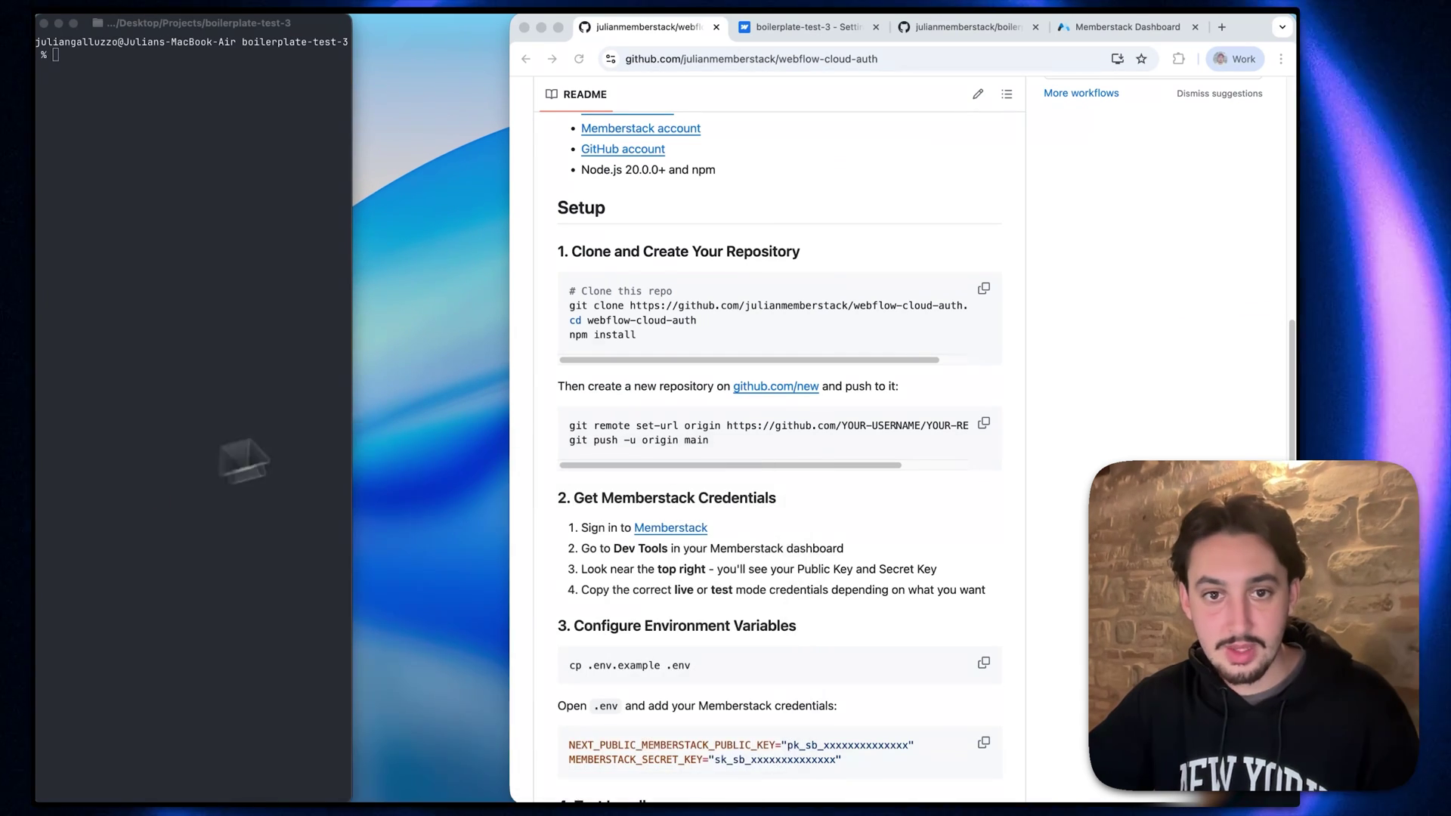
pyautogui.moveTo(511, 368); pyautogui.dragTo(353, 368)
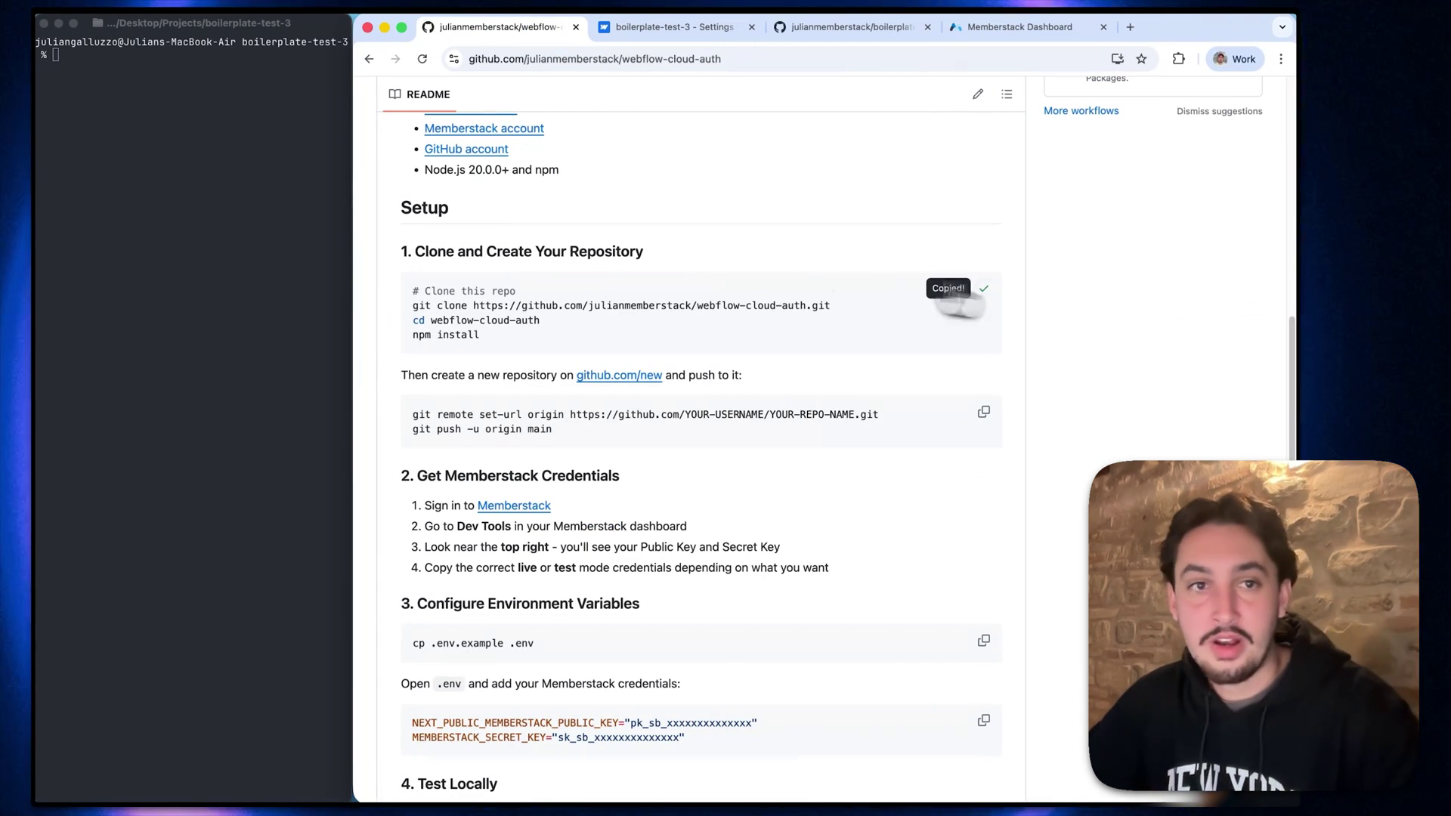
pyautogui.click(984, 290)
pyautogui.click(281, 178)
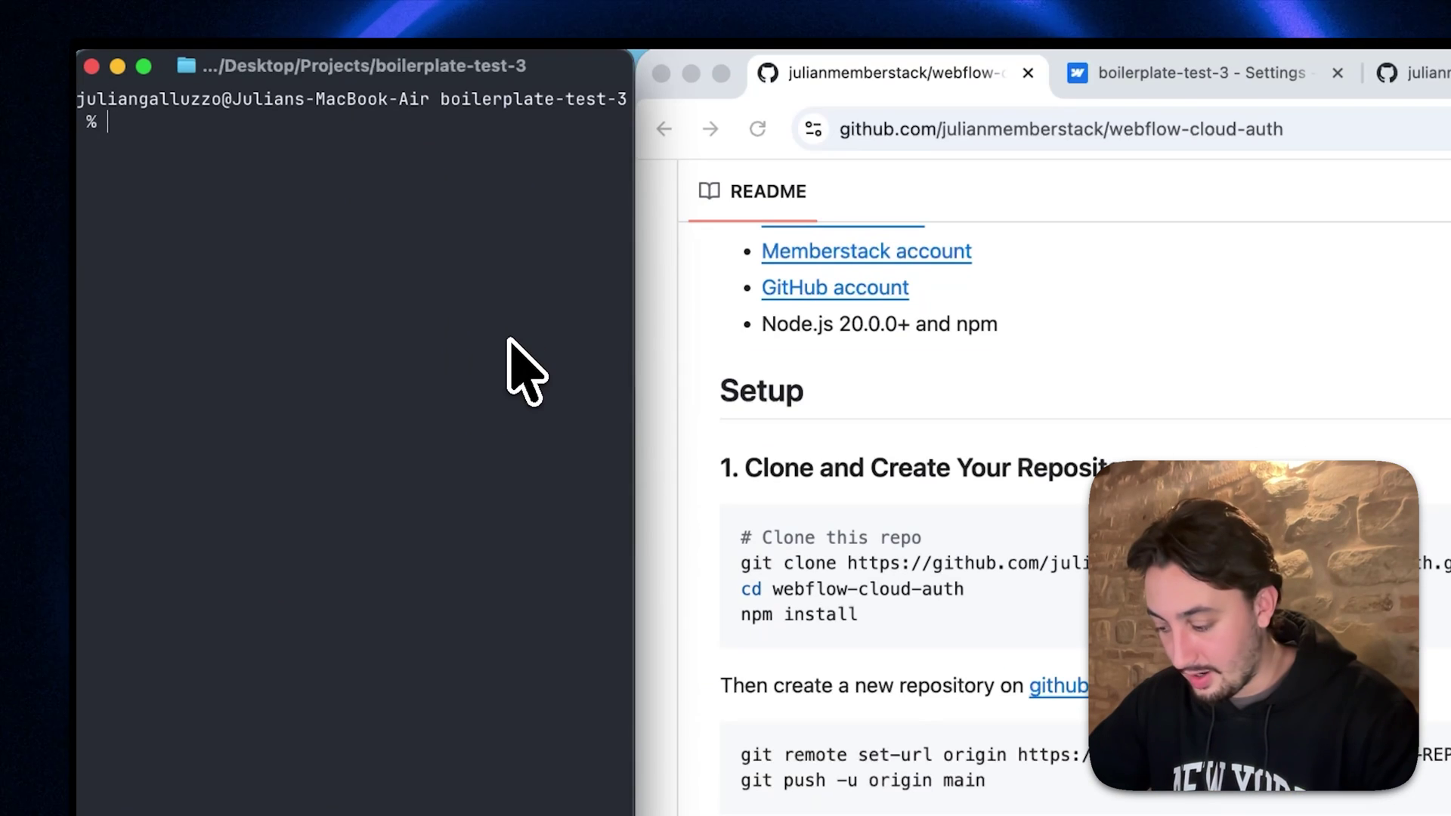
pyautogui.press('super+v')
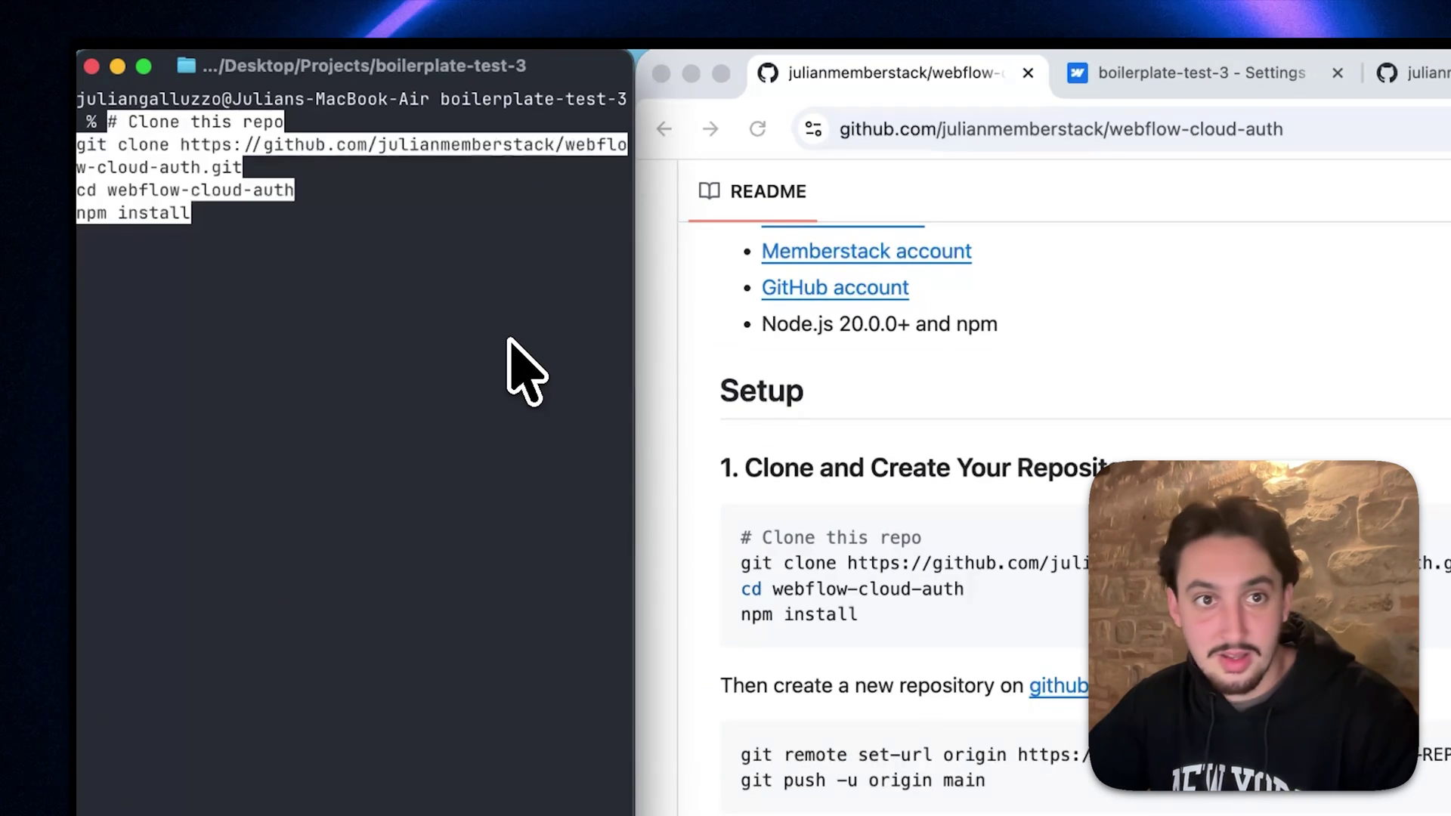
pyautogui.press('Return')
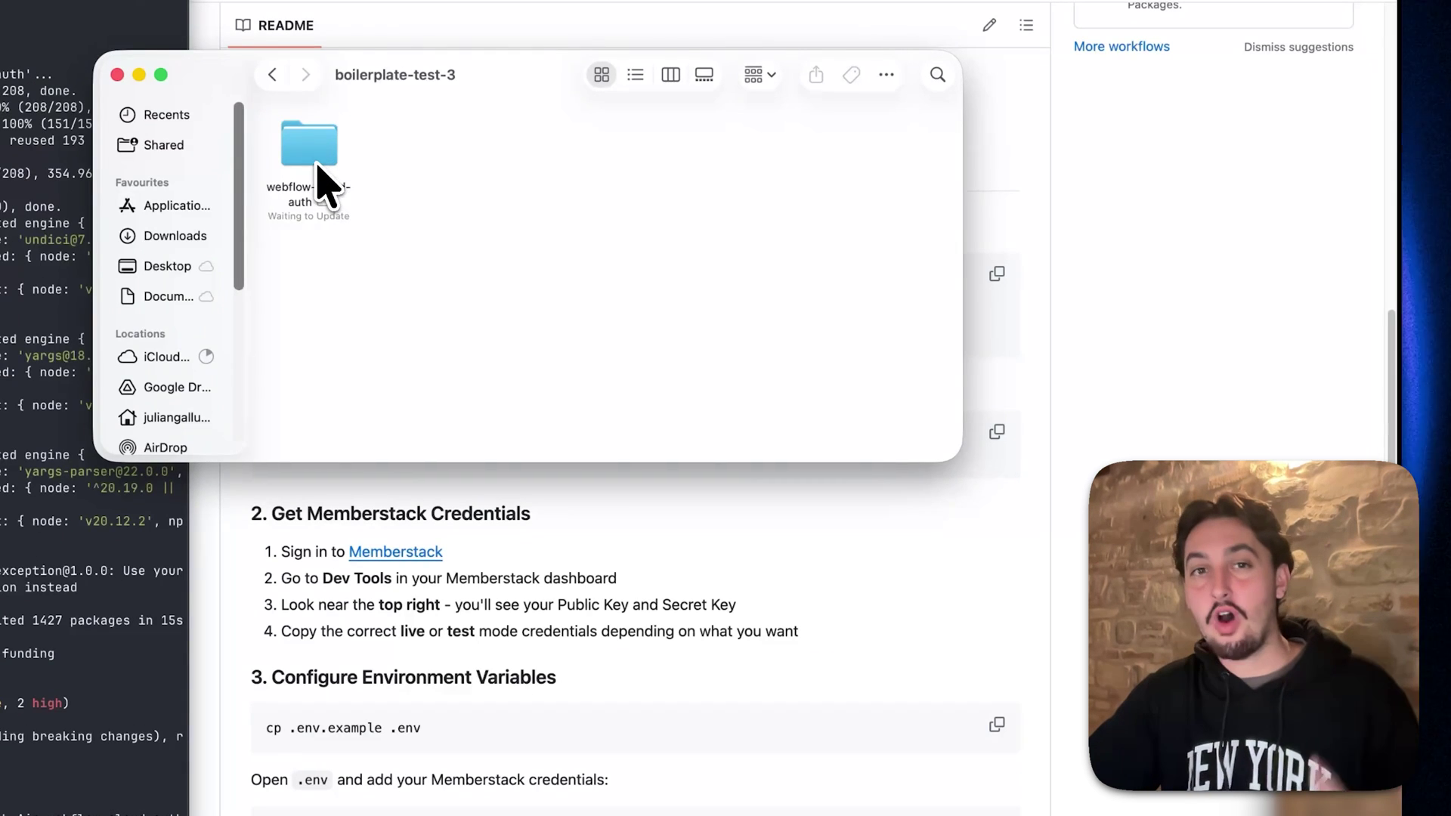
# Browse into the cloned webflow-cloud-auth folder, go back to boilerplate-test-3, and close Finder.
pyautogui.doubleClick(313, 151)
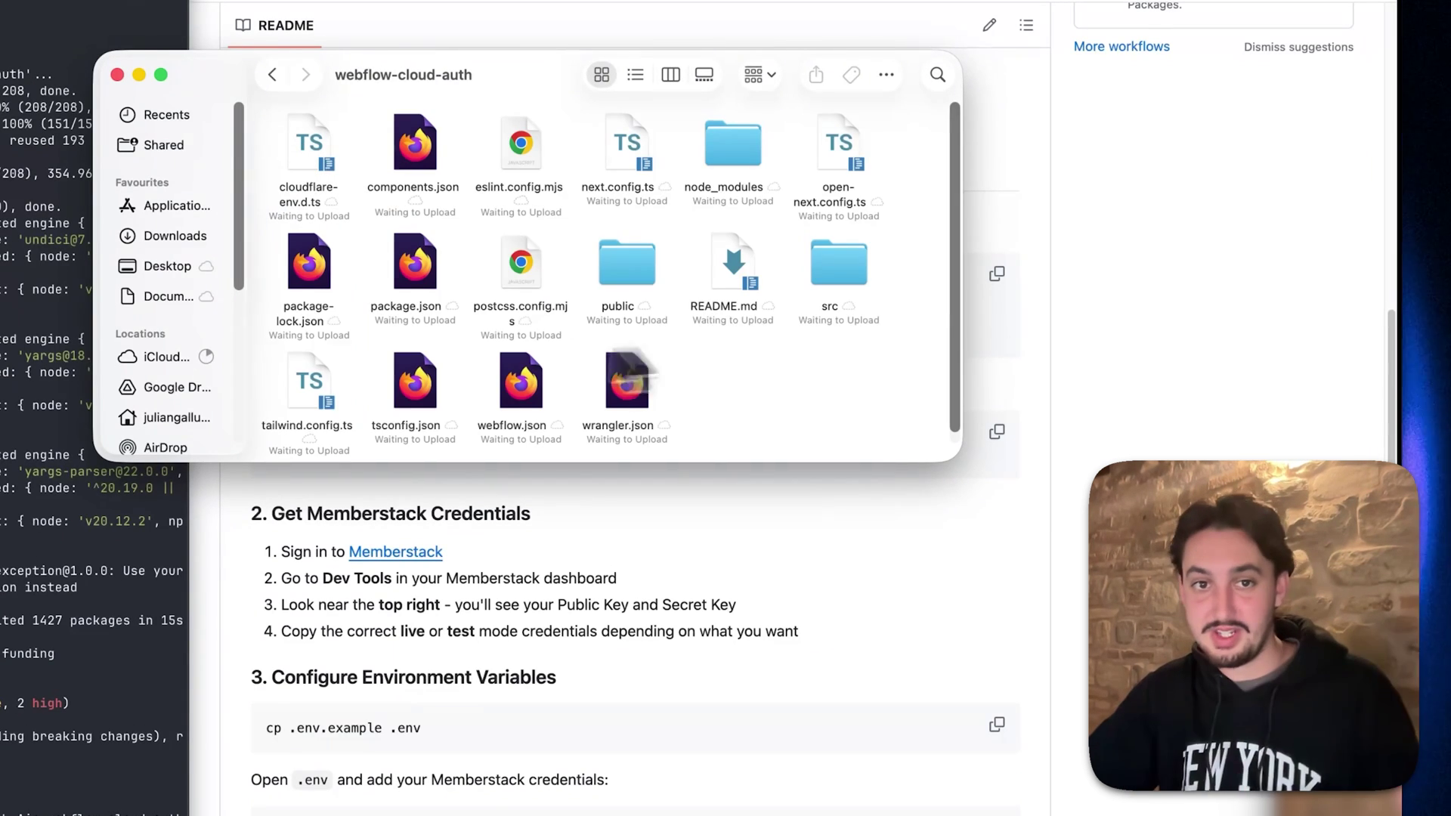
pyautogui.click(273, 74)
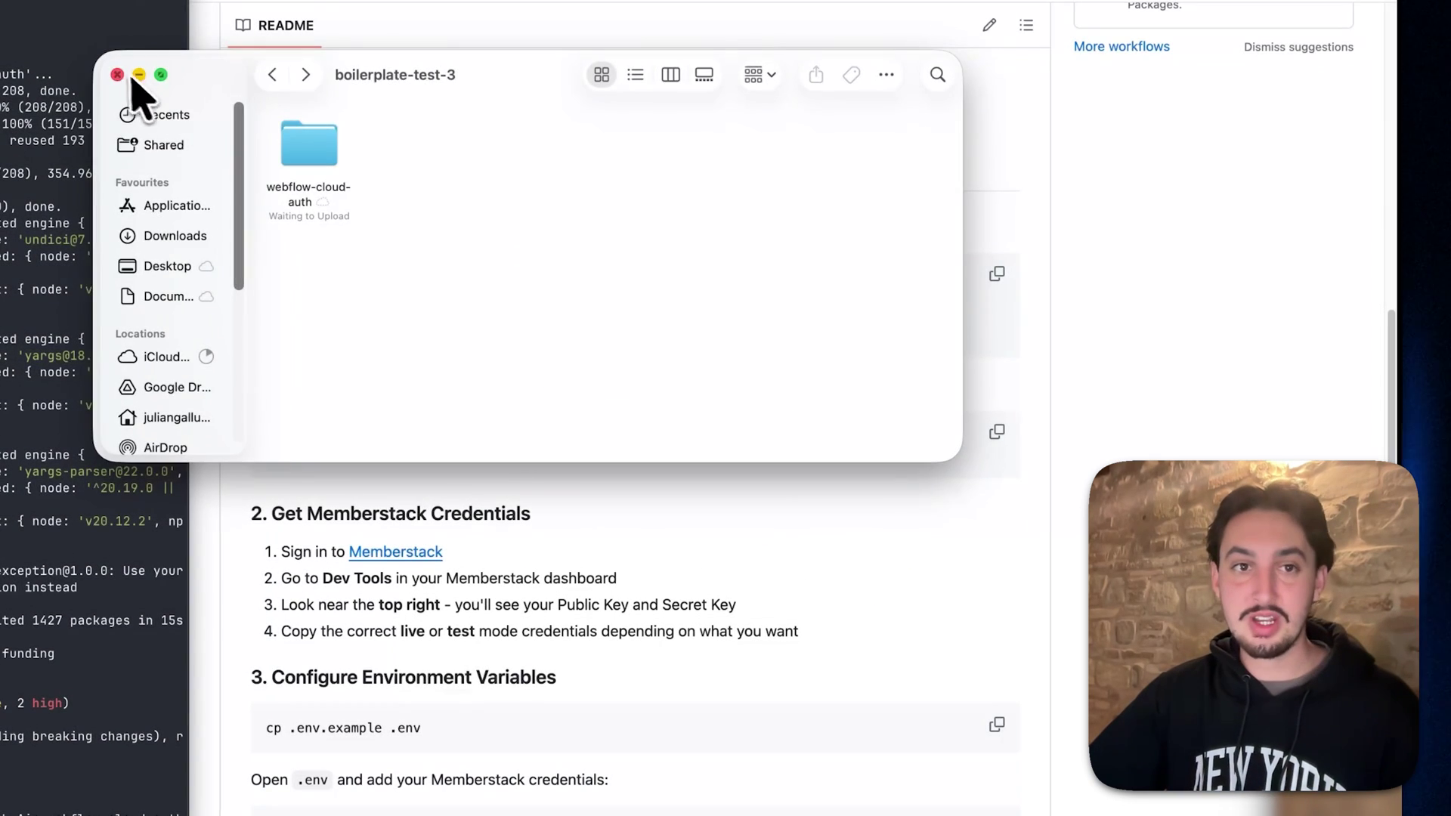
pyautogui.click(117, 75)
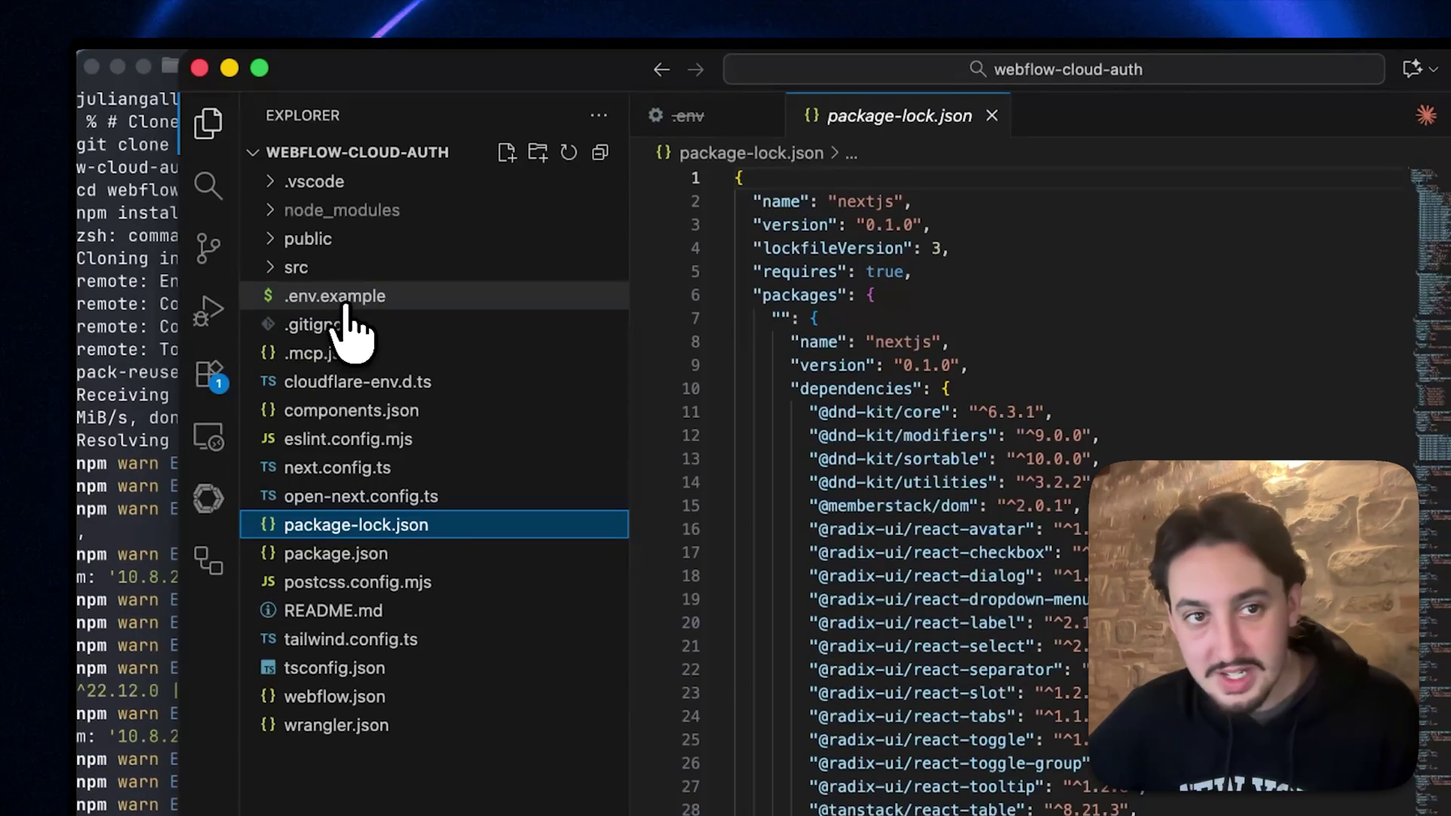
# Open .env.example, then rename it to .env by removing the .example suffix.
pyautogui.click(306, 301)
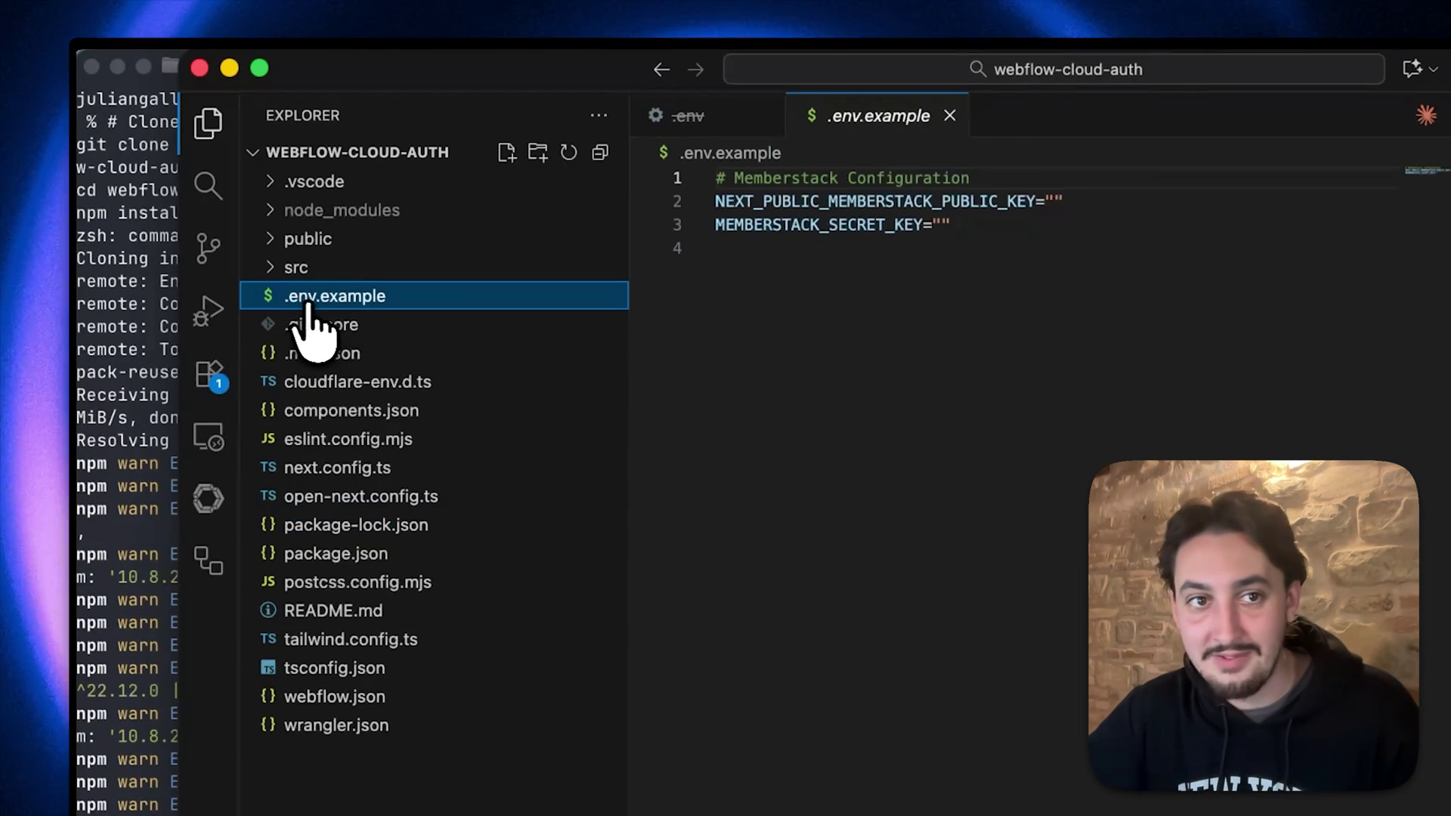
pyautogui.rightClick(379, 302)
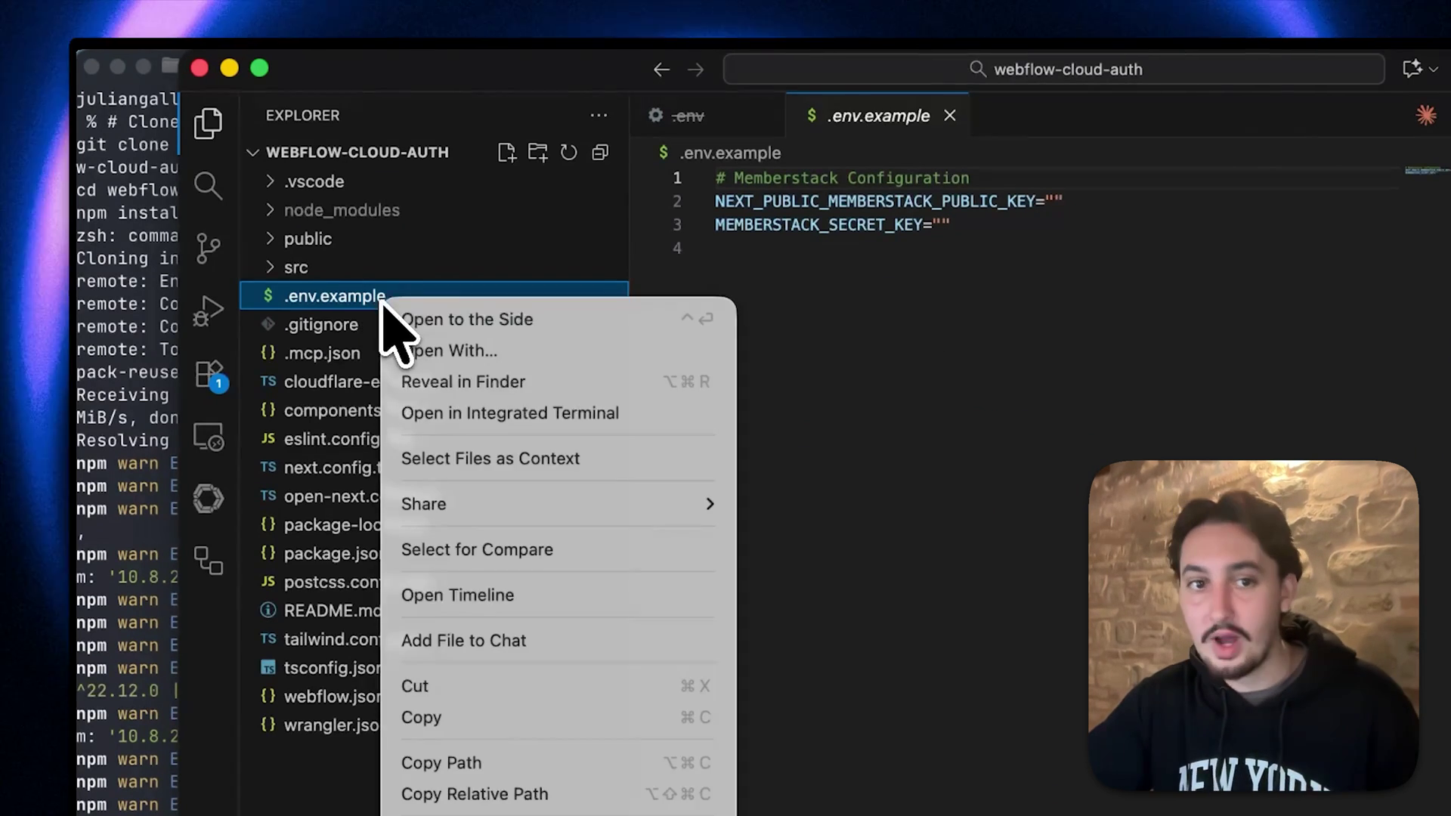
pyautogui.click(262, 463)
pyautogui.press('Right')
pyautogui.press('Right')
pyautogui.press('Right')
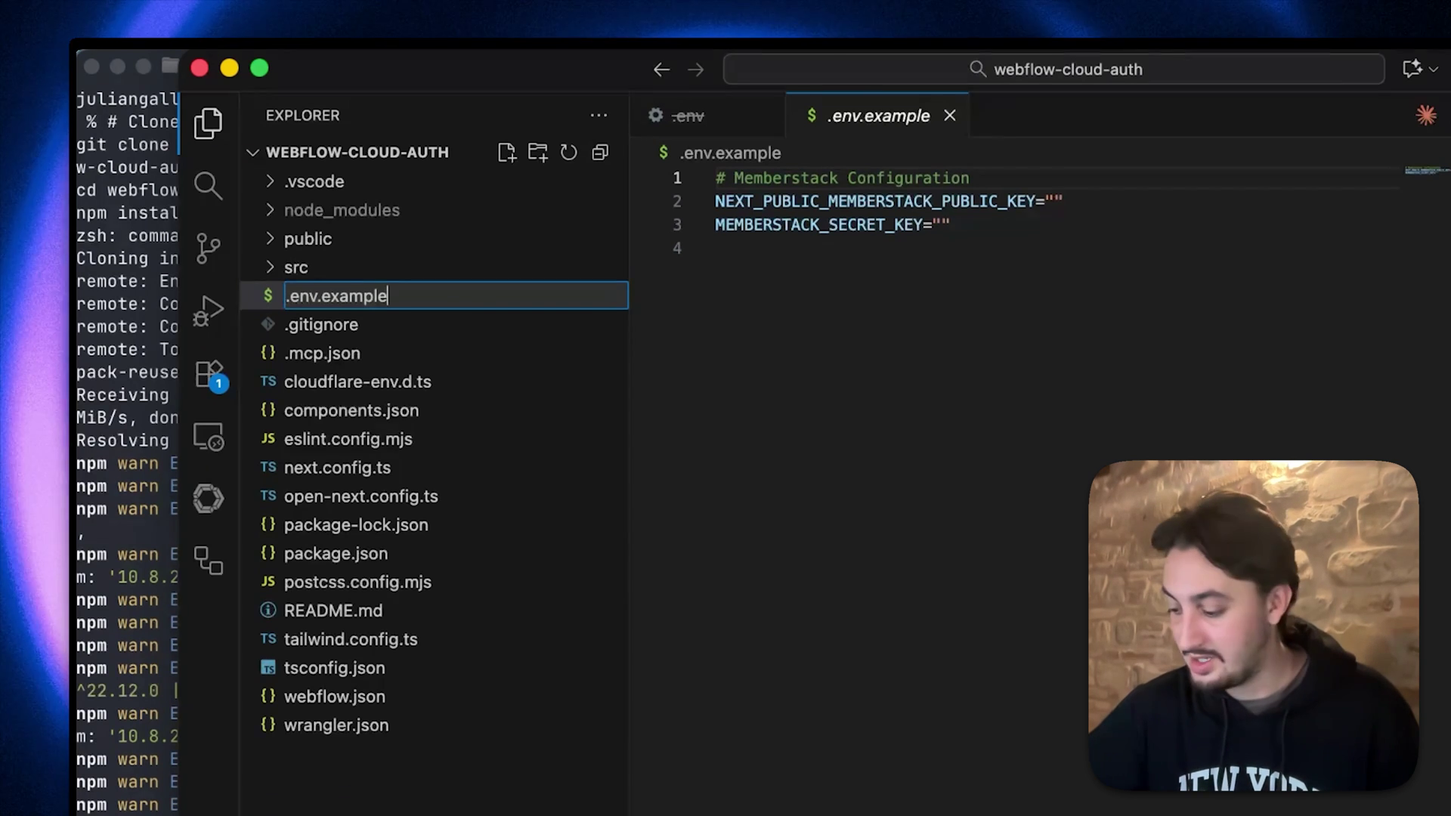
pyautogui.press('BackSpace')
pyautogui.press('BackSpace')
pyautogui.press('BackSpace')
pyautogui.press('BackSpace')
pyautogui.press('BackSpace')
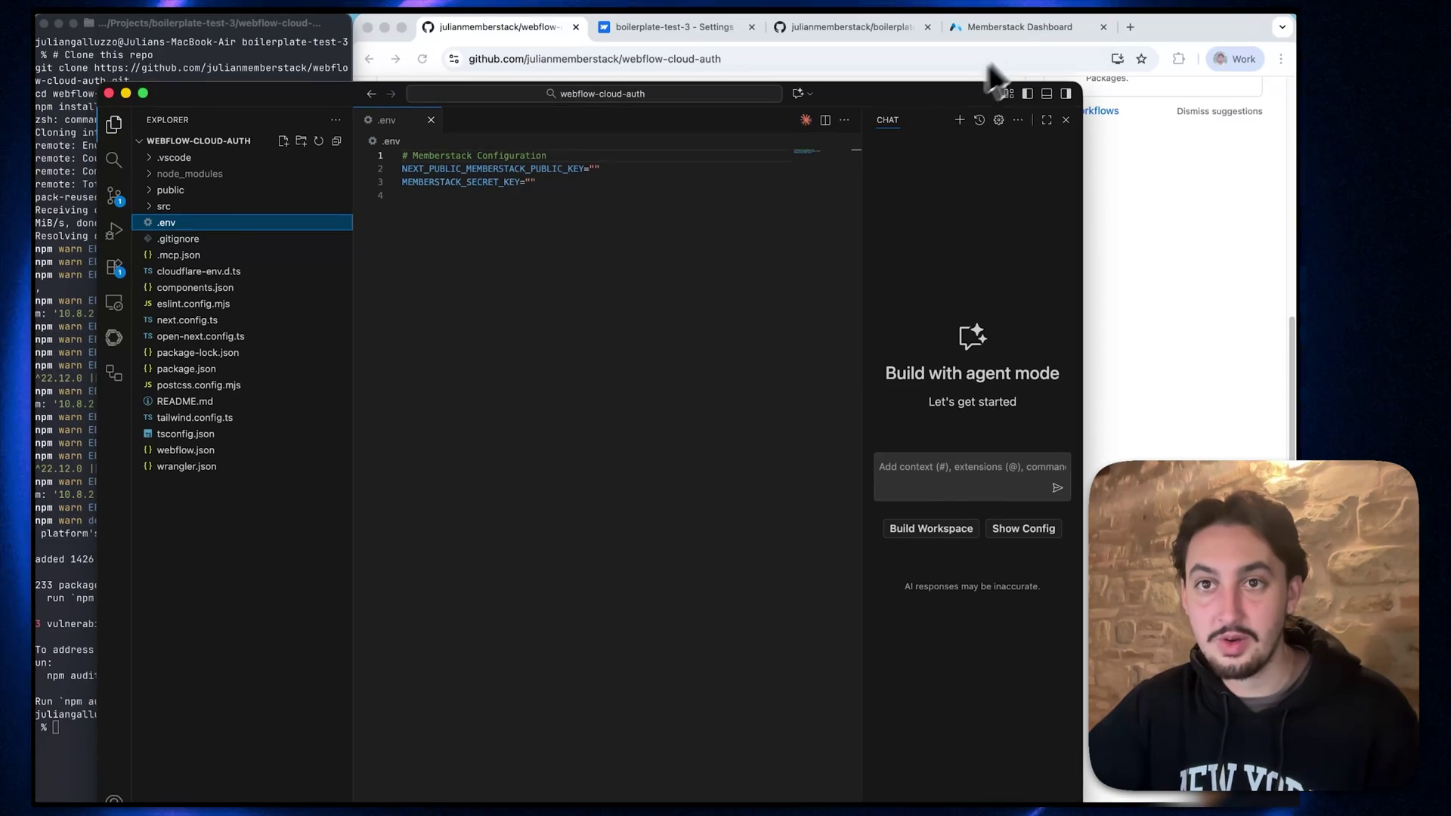
# Open Memberstack's Dev Tools page with the test-mode App ID and API keys, then return to .env.
pyautogui.click(990, 26)
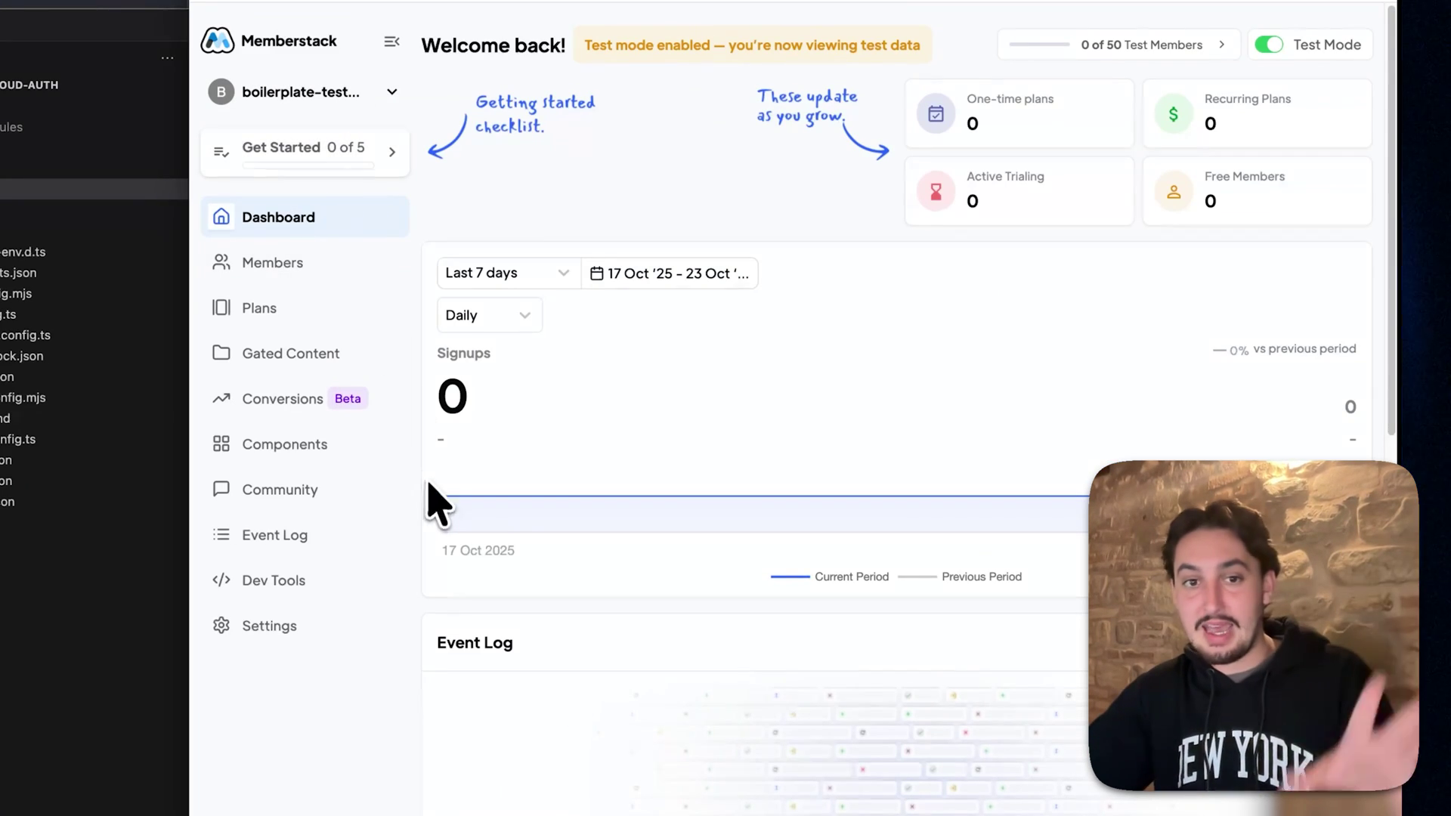
pyautogui.click(306, 578)
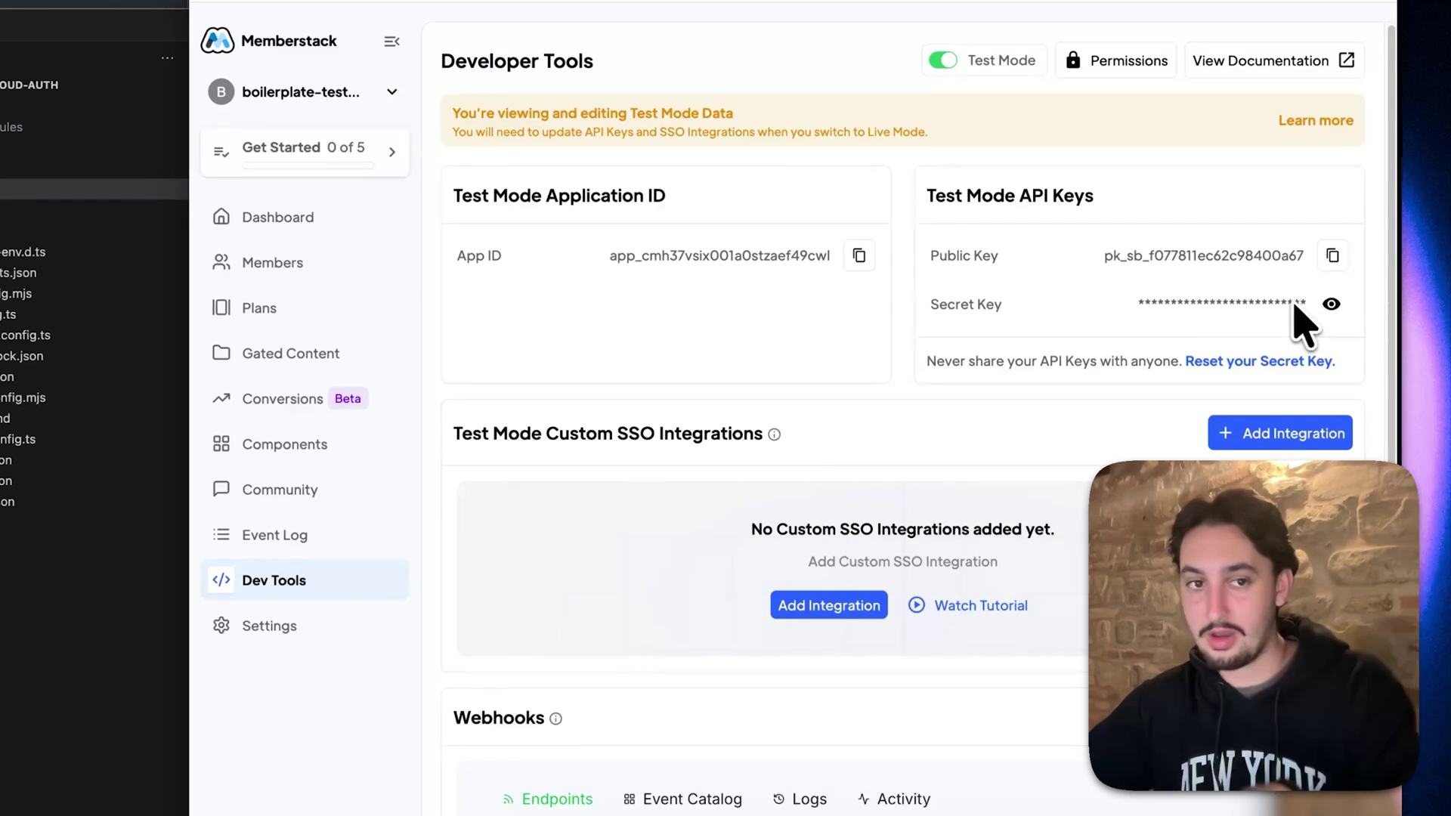
pyautogui.click(45, 641)
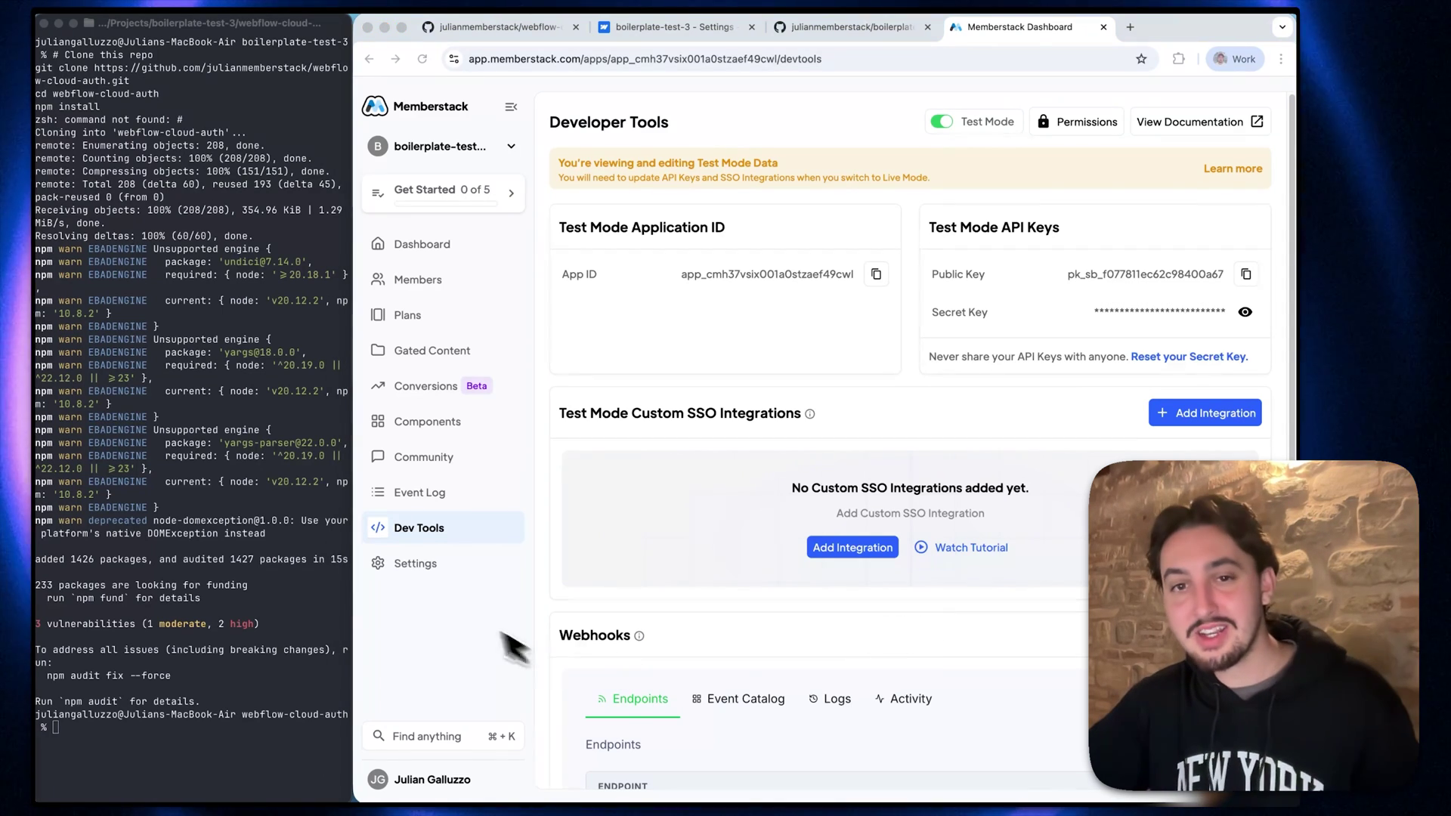
# Run npm run dev in Ghostty and open the localhost:3000 login page.
pyautogui.click(197, 609)
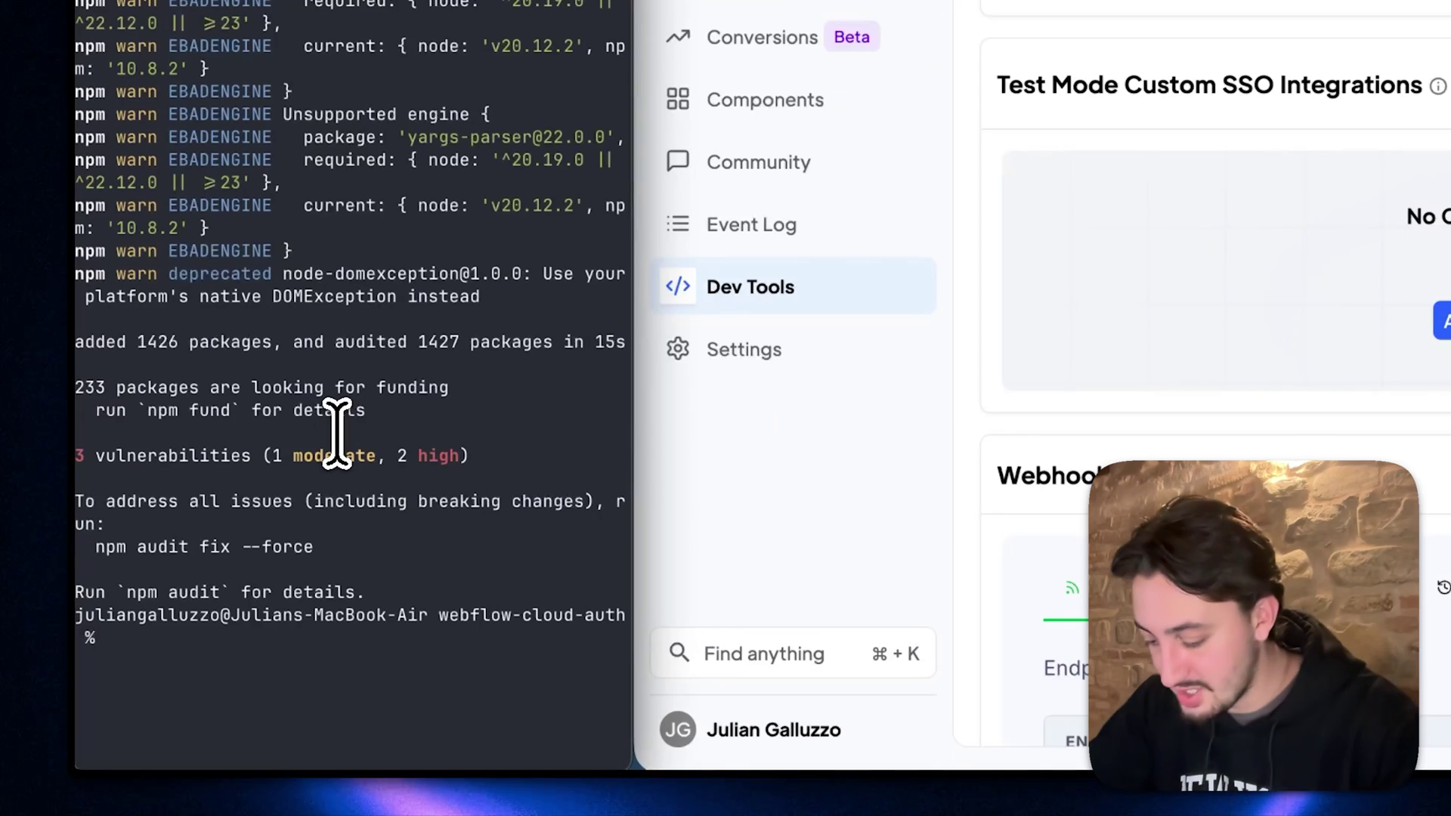
pyautogui.write('npm run dev')
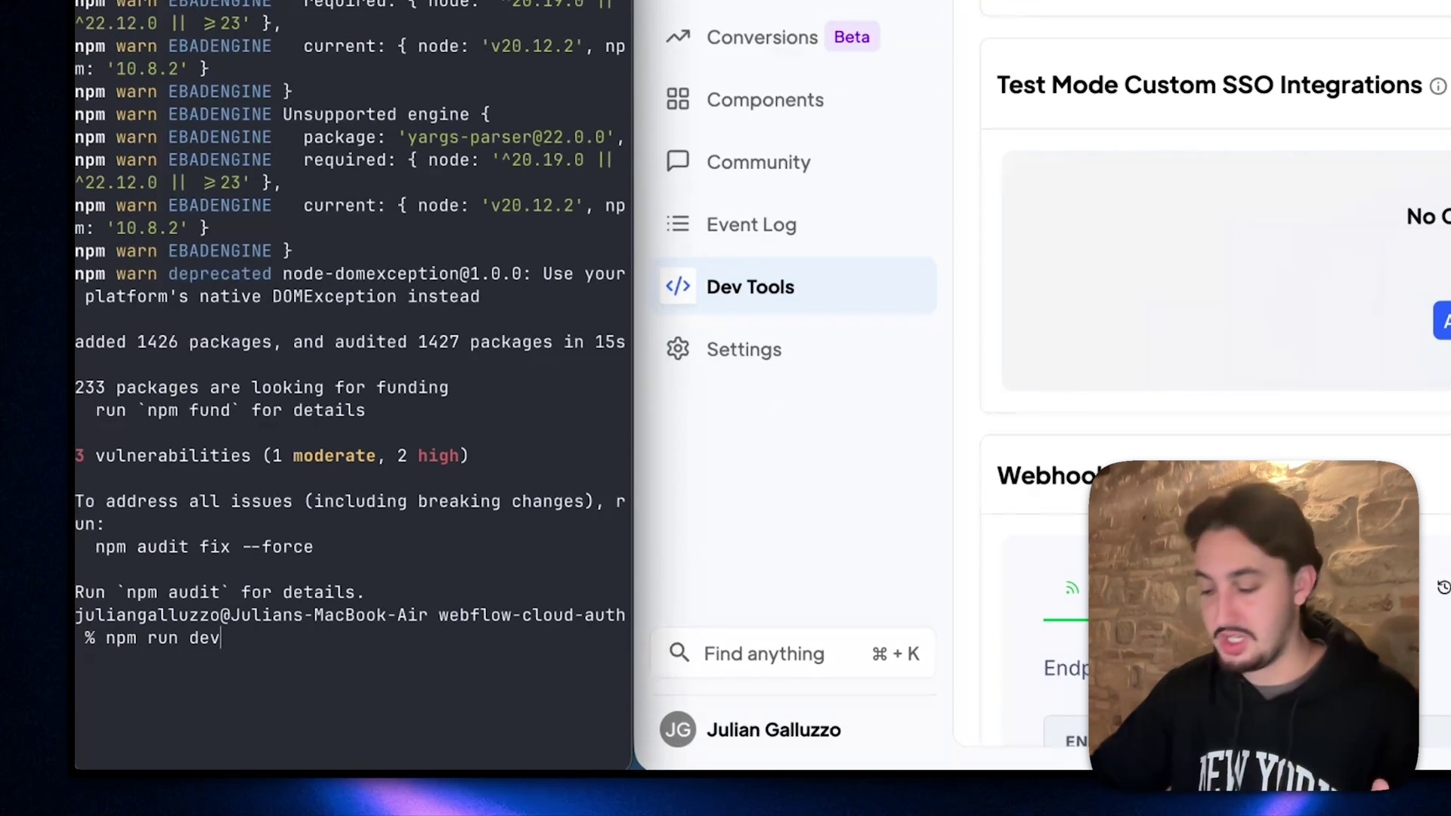
pyautogui.press('Return')
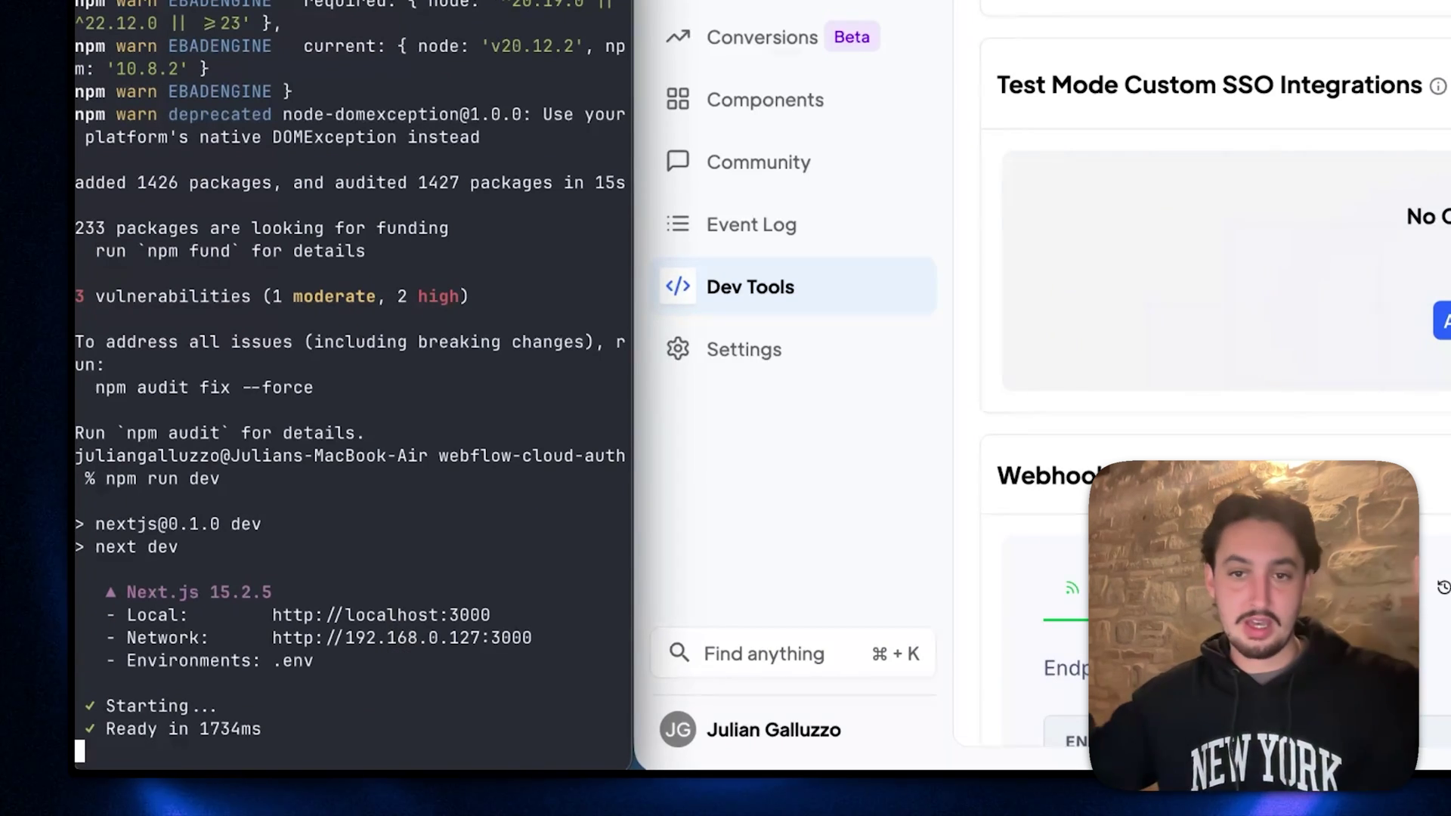
pyautogui.keyDown('super'); pyautogui.click(367, 615); pyautogui.keyUp('super')
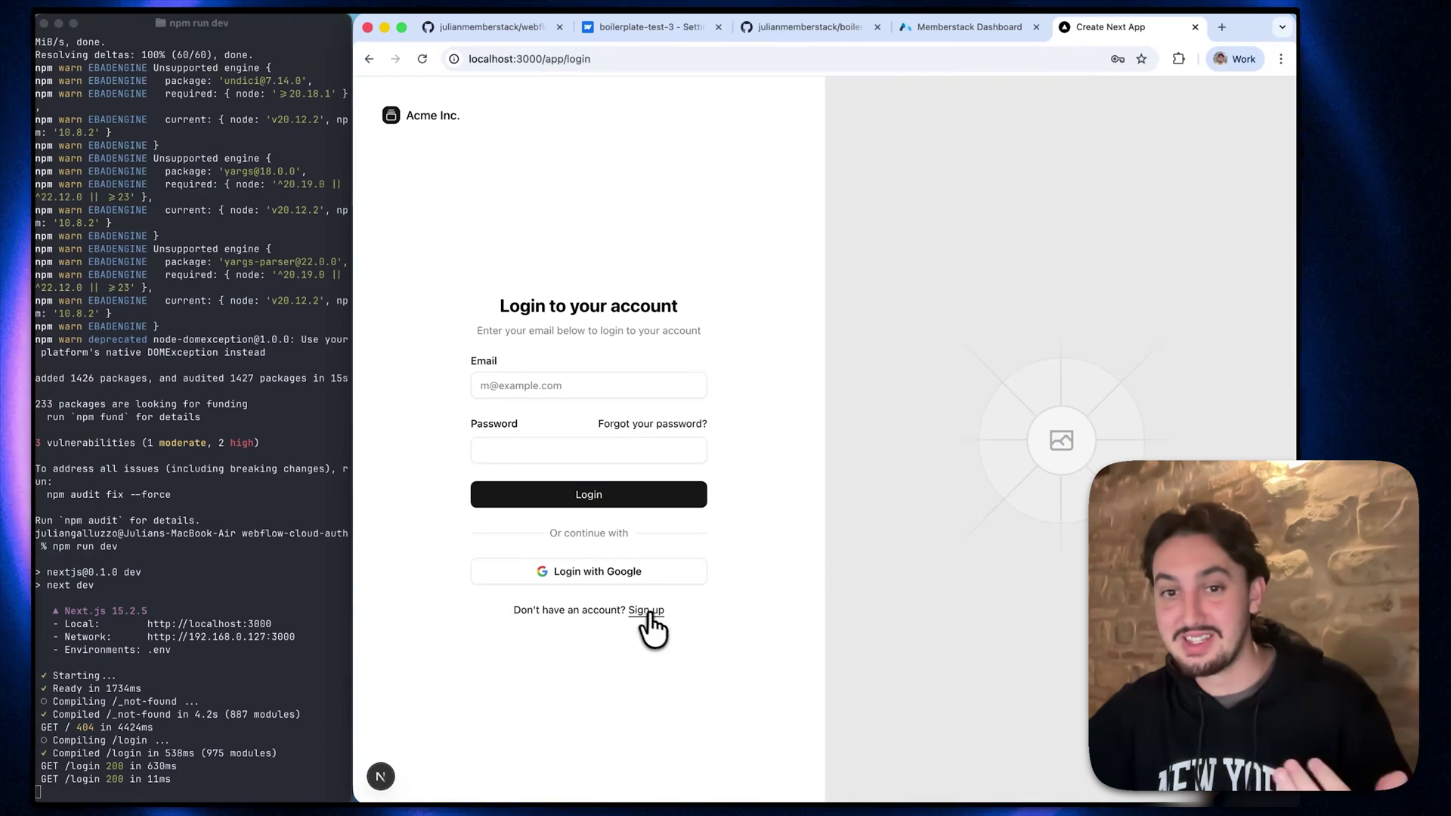
# Create an account on the local app using Sign up with Google.
pyautogui.click(647, 613)
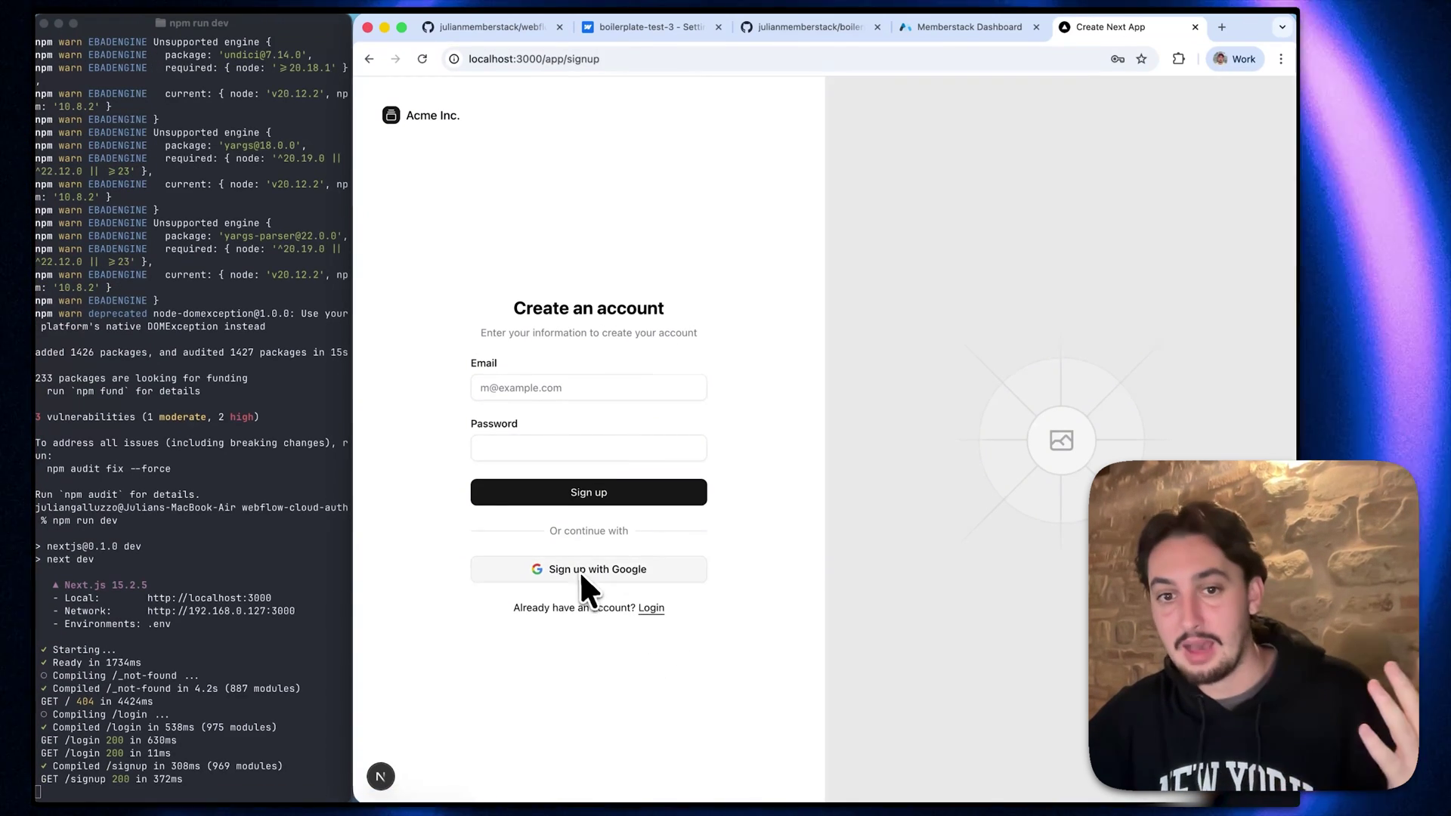
pyautogui.click(578, 569)
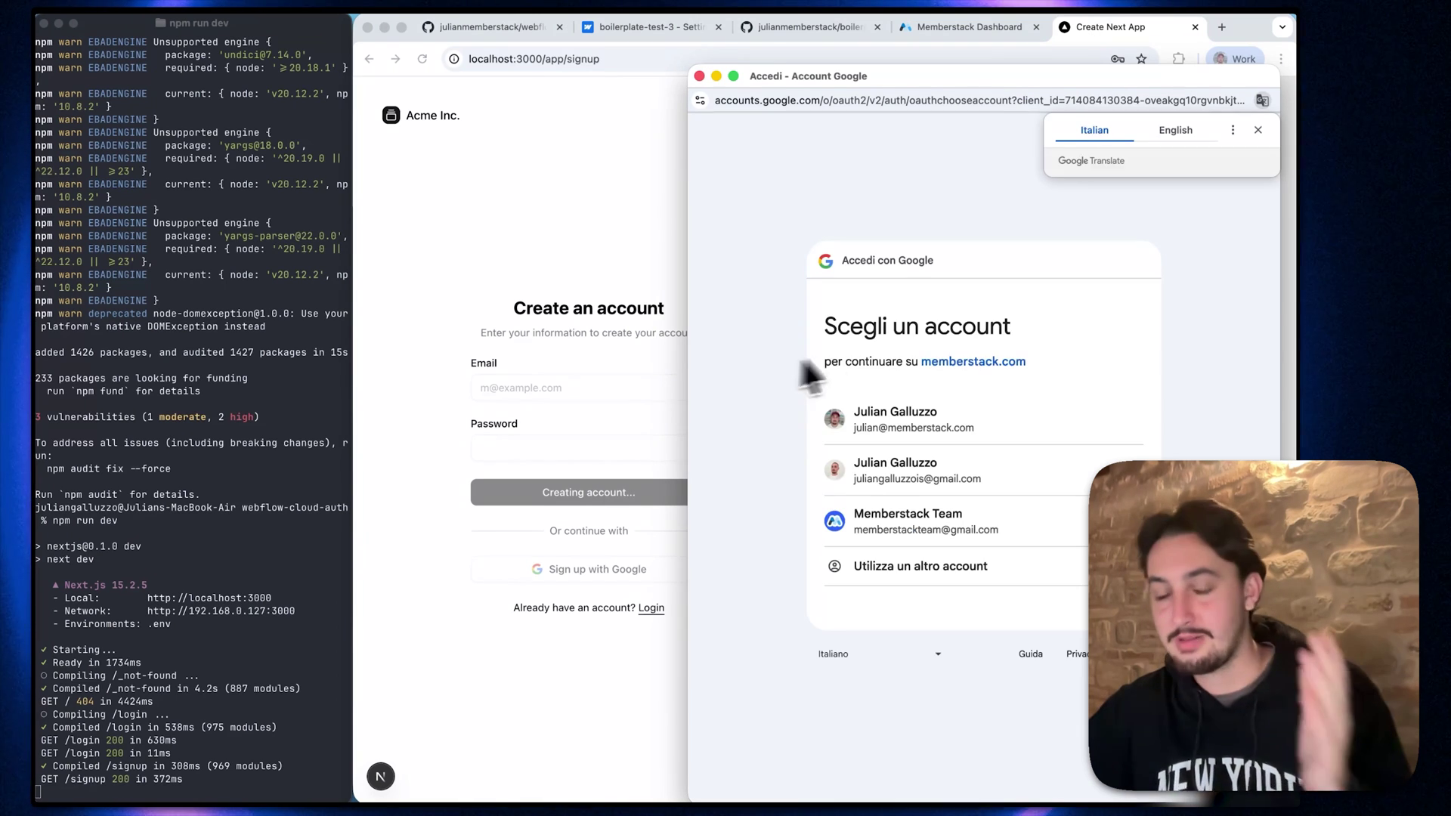
pyautogui.click(974, 417)
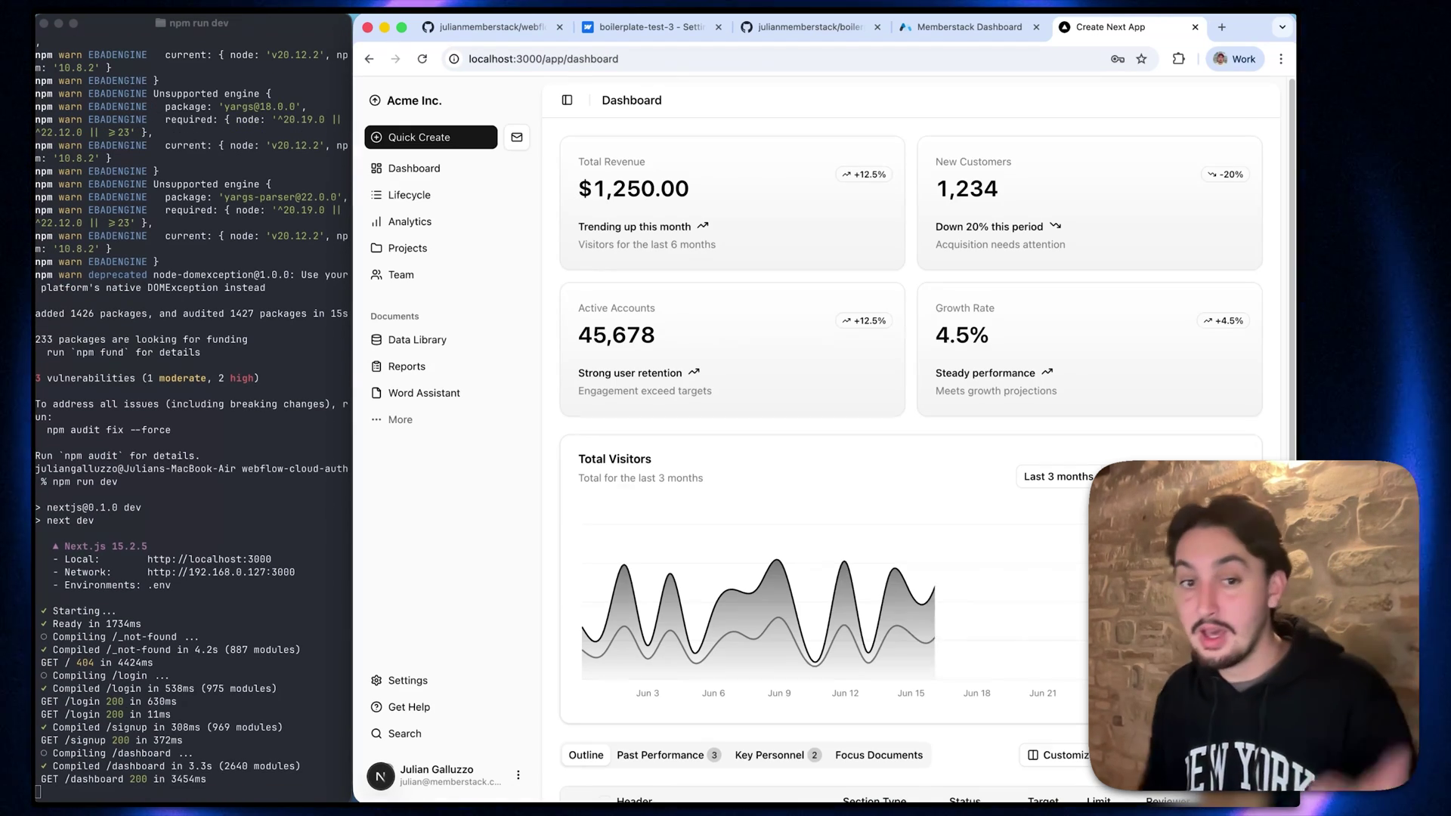
# Check the dashboard's user menu, then open the Members list in Memberstack.
pyautogui.click(424, 782)
pyautogui.click(491, 615)
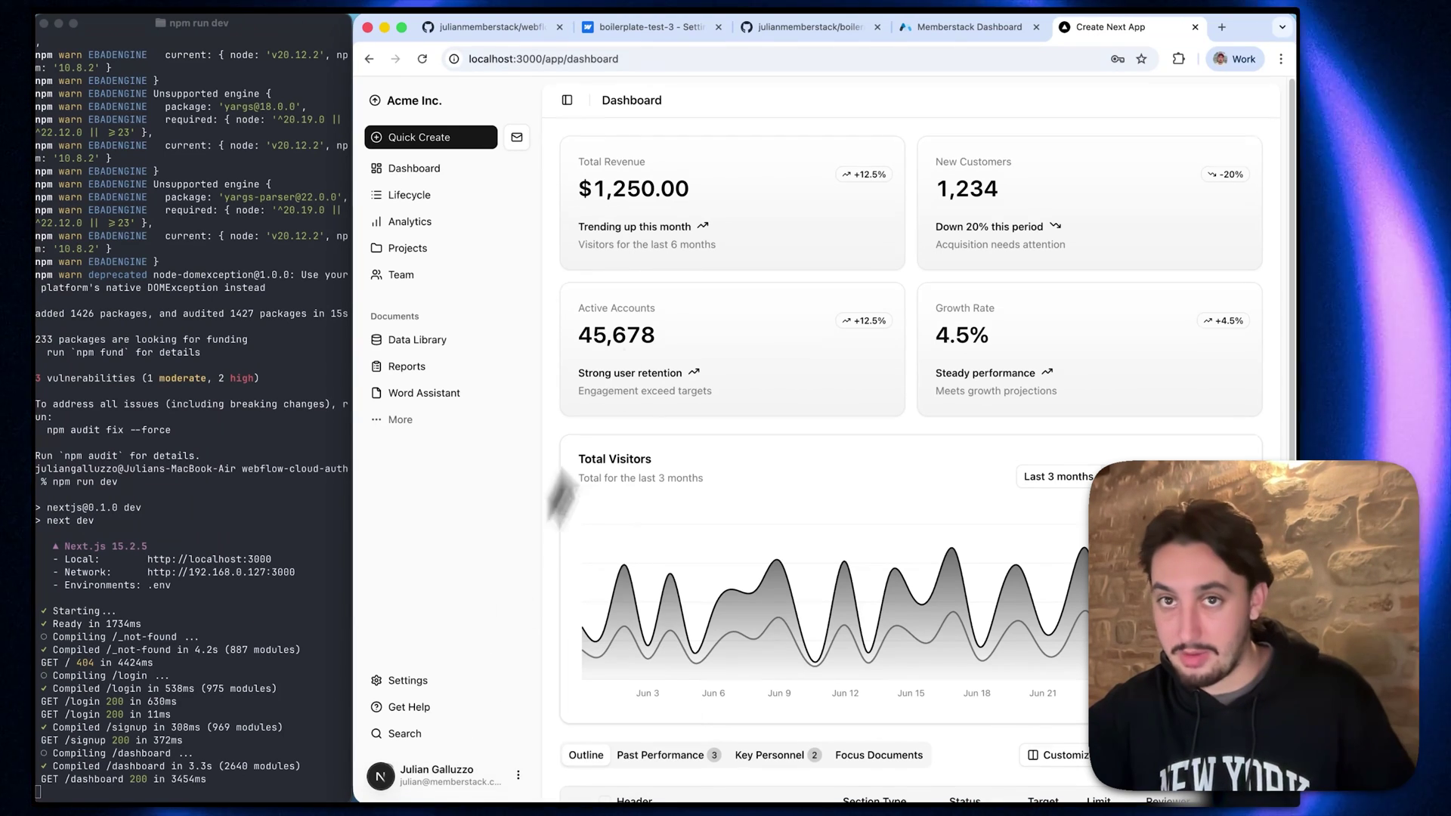
pyautogui.click(963, 27)
pyautogui.click(470, 281)
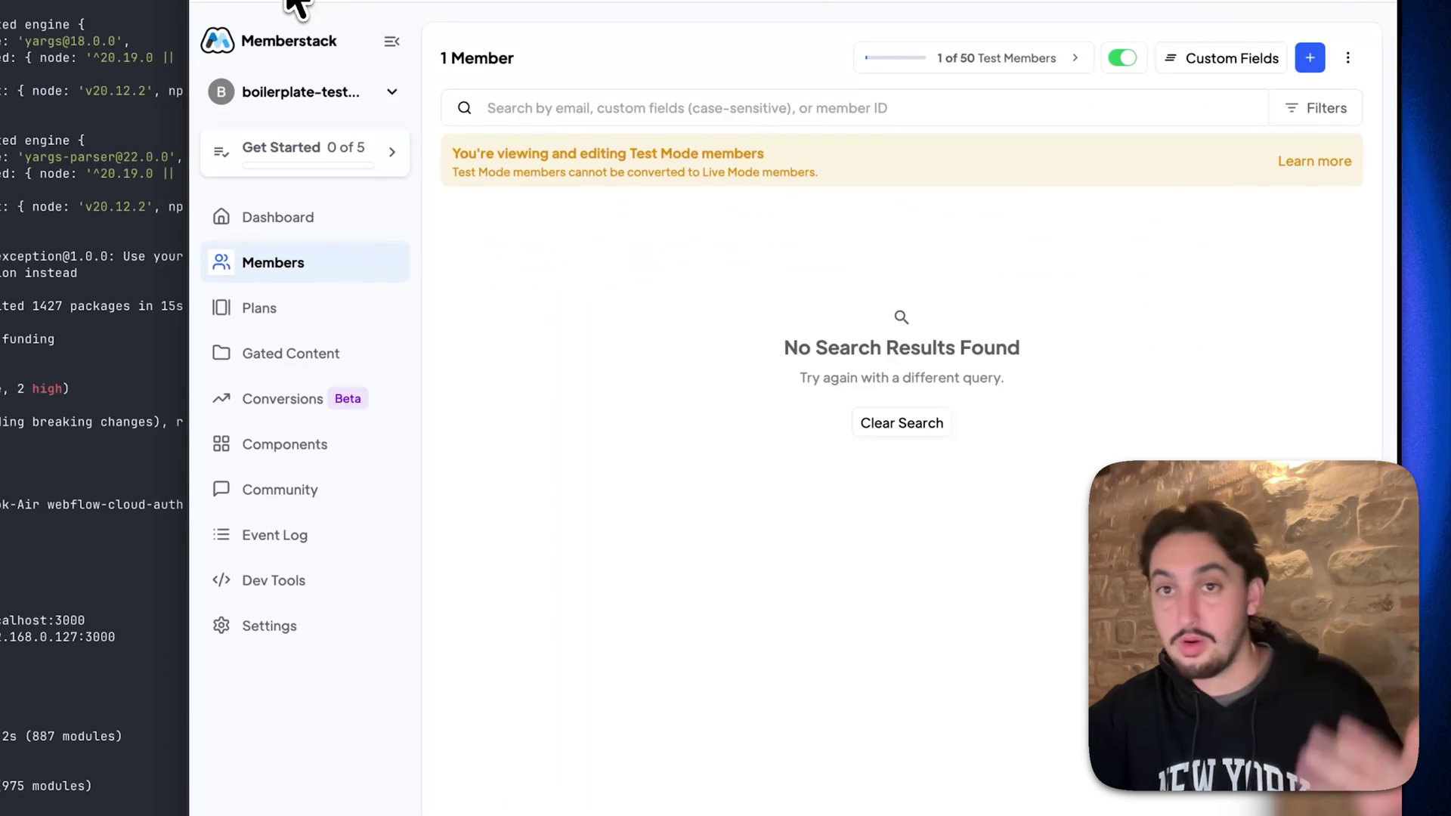
# Reload Members to show the new test member, then switch to the boilerplate-test-3 GitHub repo.
pyautogui.click(287, 2)
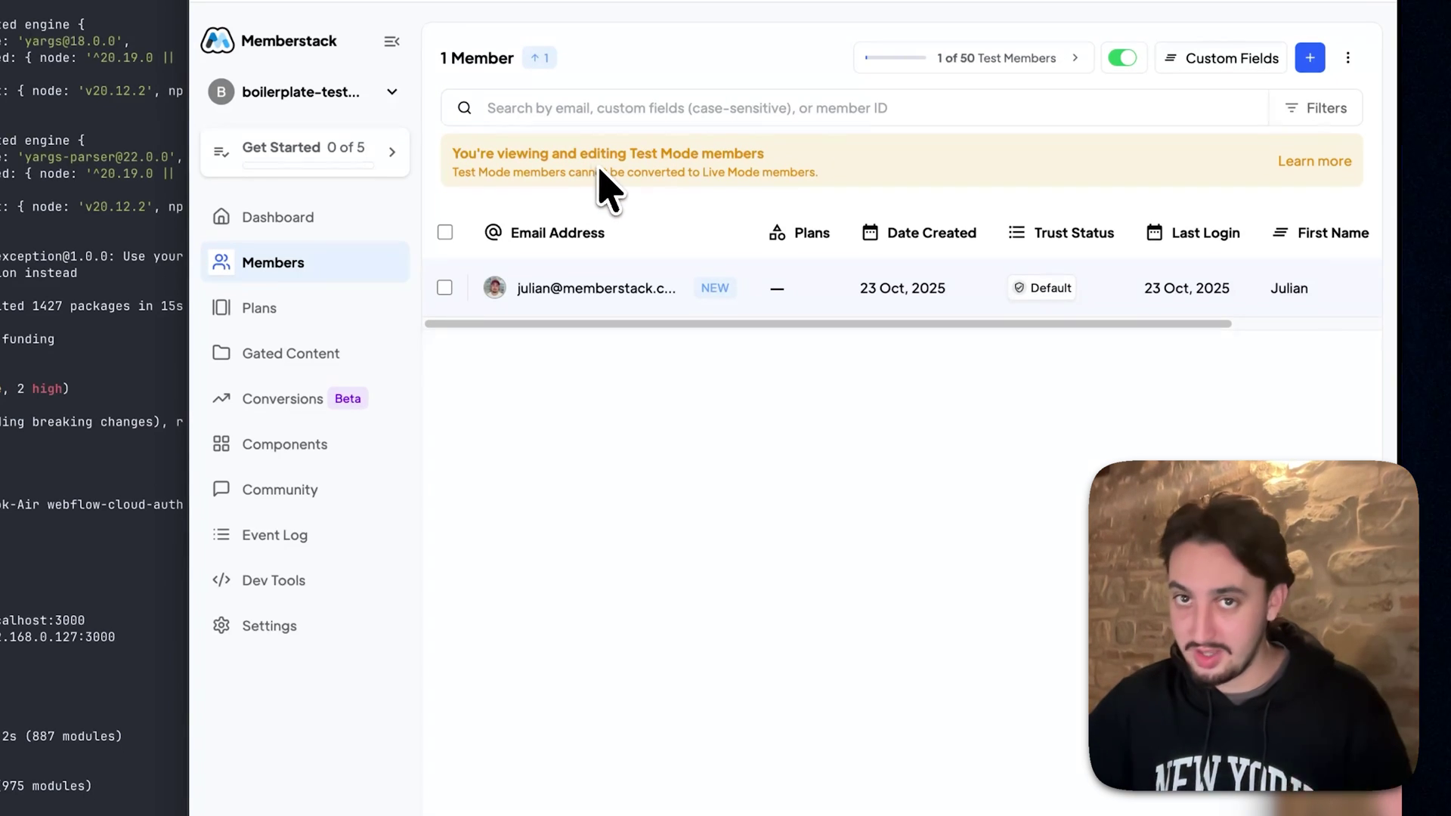
pyautogui.click(763, 23)
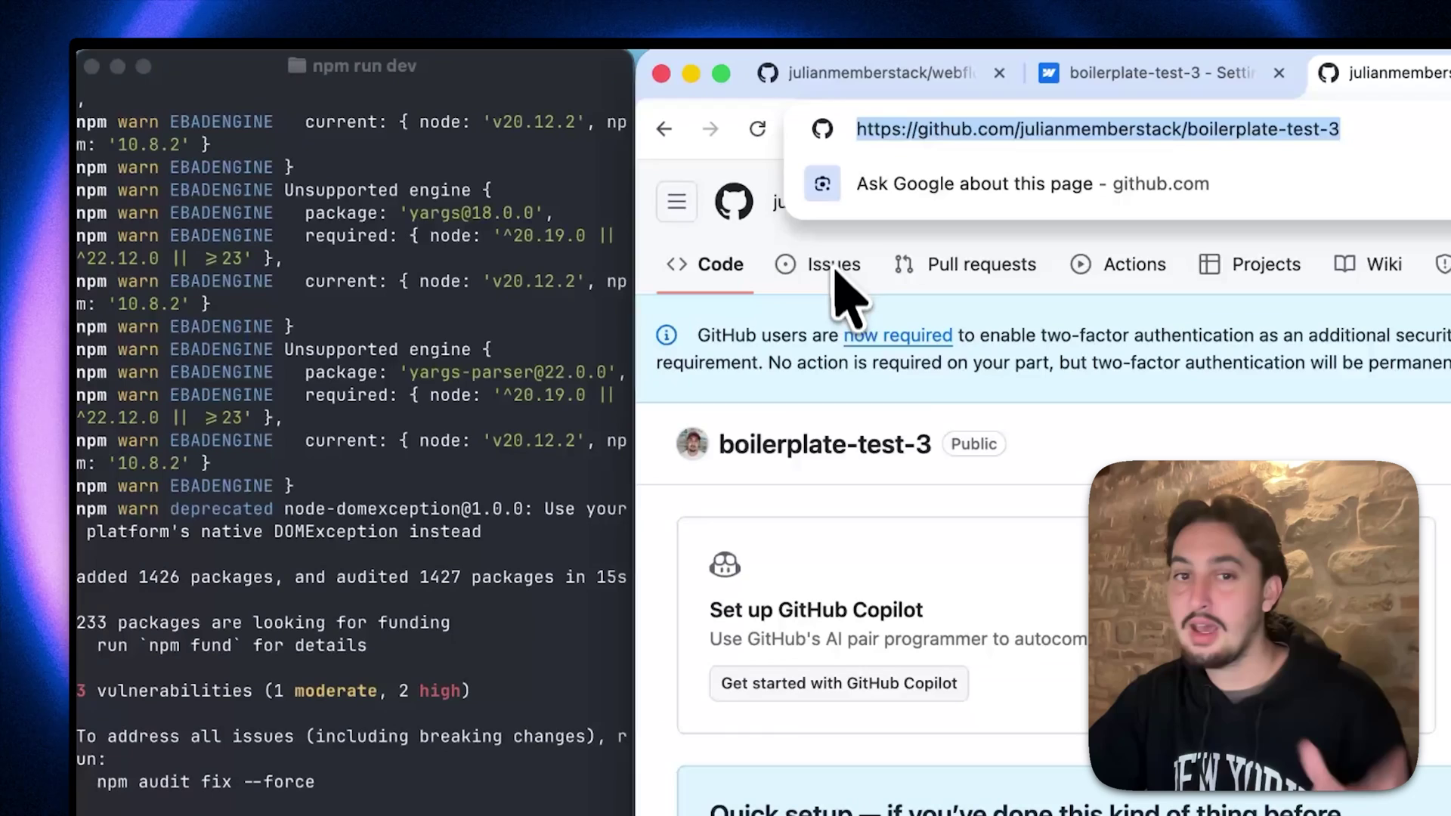
# Copy the empty boilerplate-test-3 repository URL and add a new terminal tab.
pyautogui.click(1068, 628)
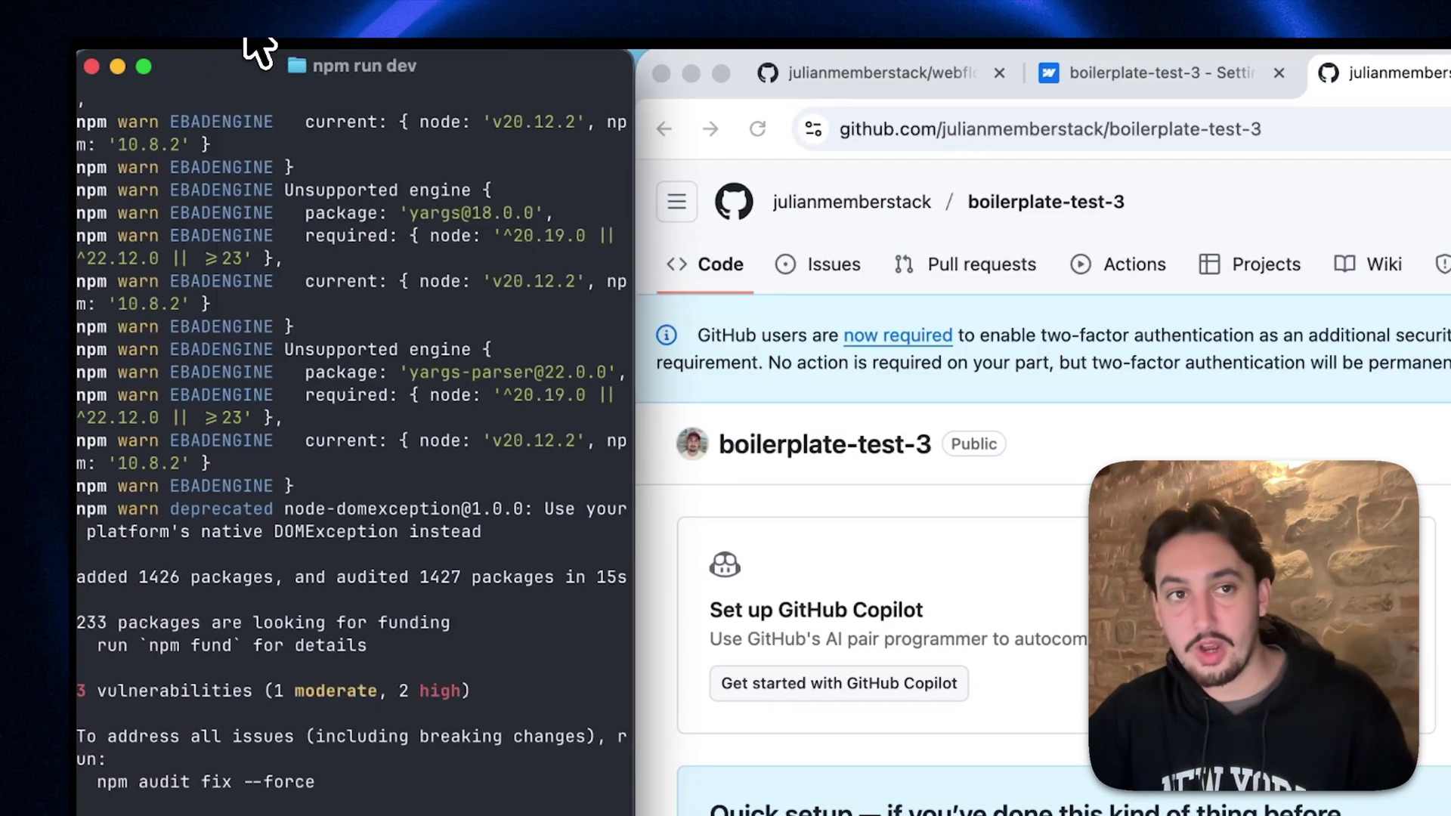
pyautogui.rightClick(120, 17)
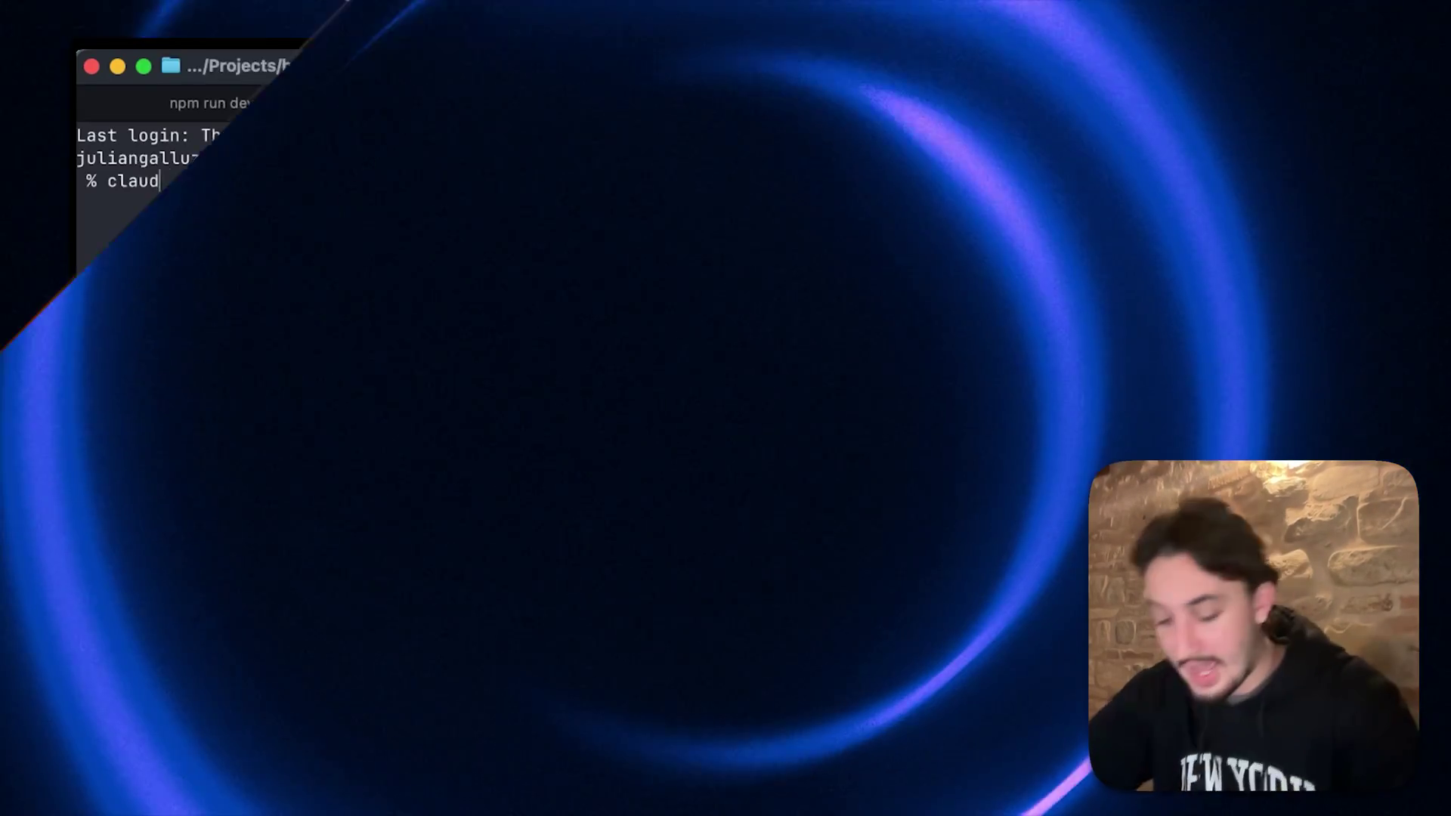
# Launch claude, paste the repo URL and ask it to push all code there as remote origin.
pyautogui.press('Return')
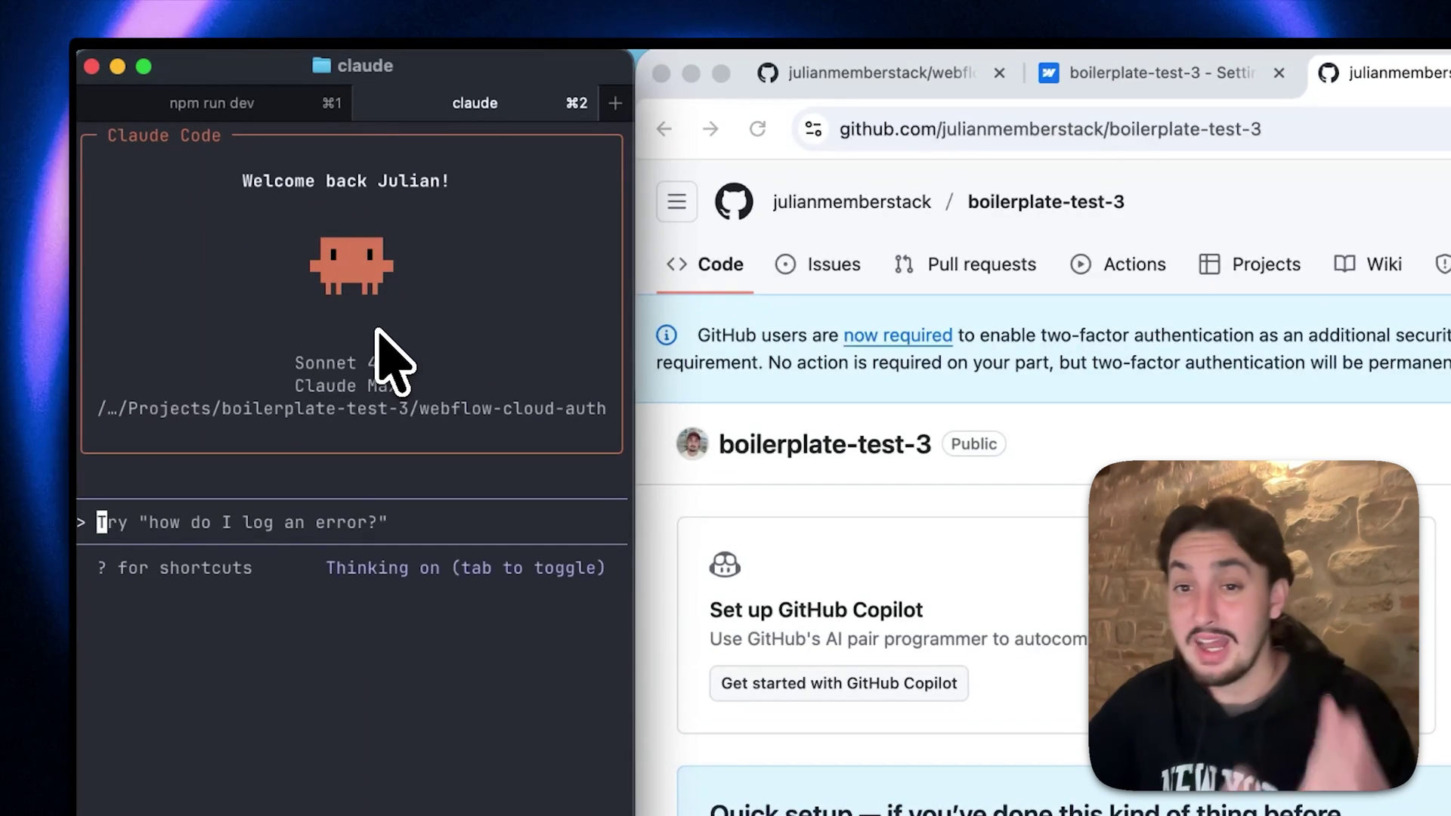
pyautogui.write('https://github.com/julianmemberstack/boilerplate-test-3')
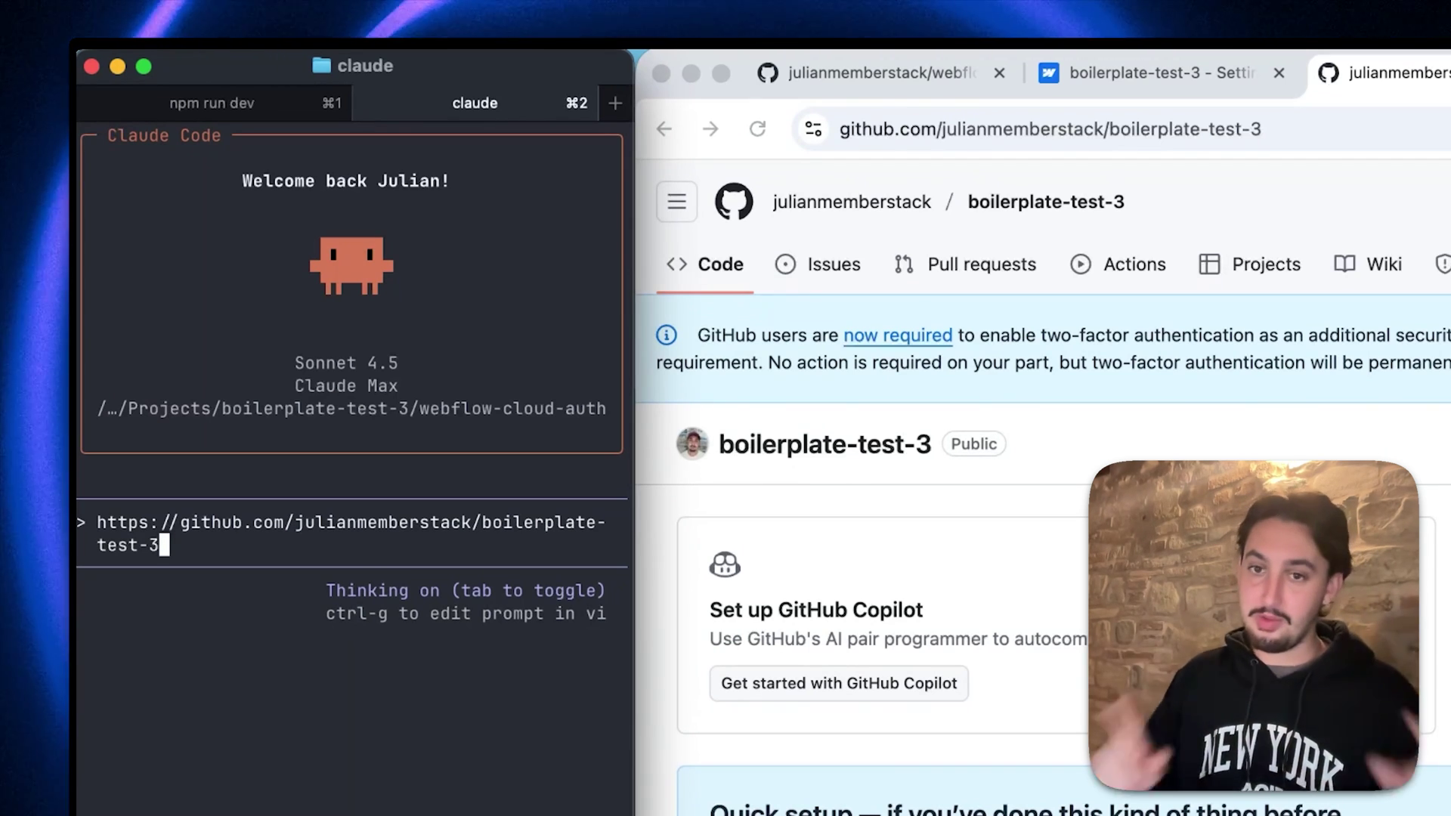
pyautogui.write('i just made this blank github repo - can you push all of the code from here into it and then set the remote')
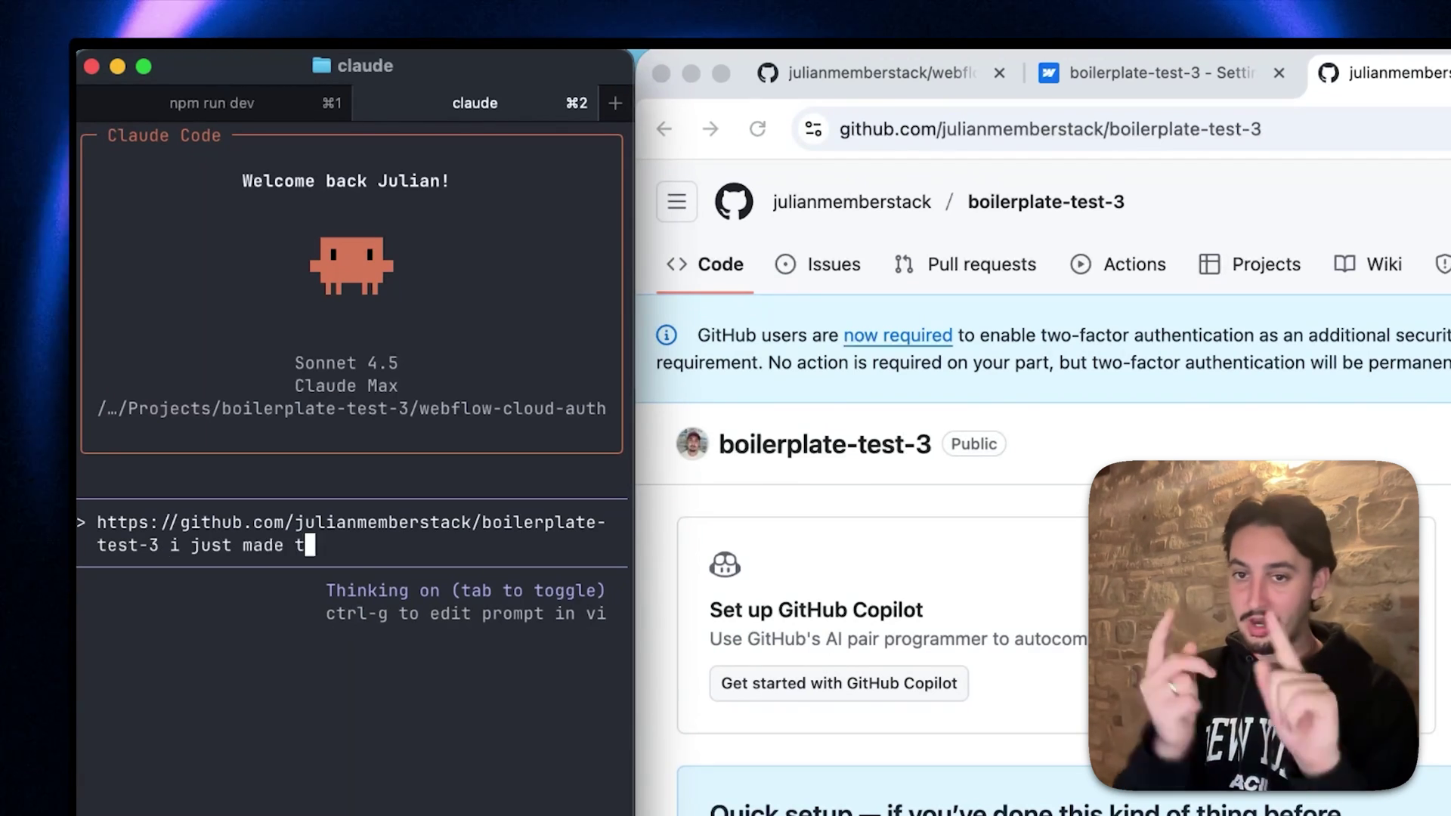
pyautogui.write(' origin?')
pyautogui.press('Return')
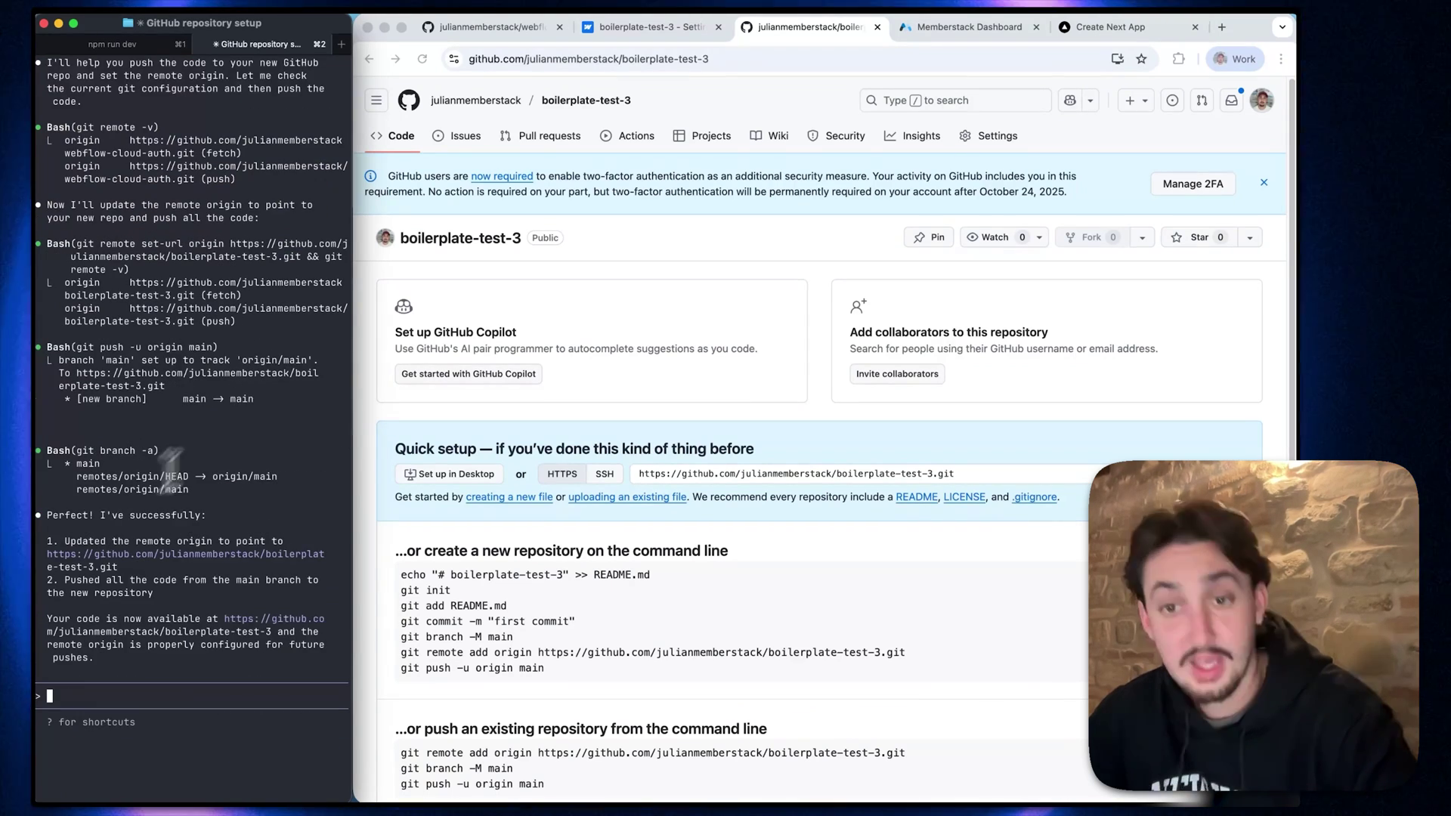
# Reload the boilerplate-test-3 GitHub page and scroll to check the pushed files and README.
pyautogui.click(421, 59)
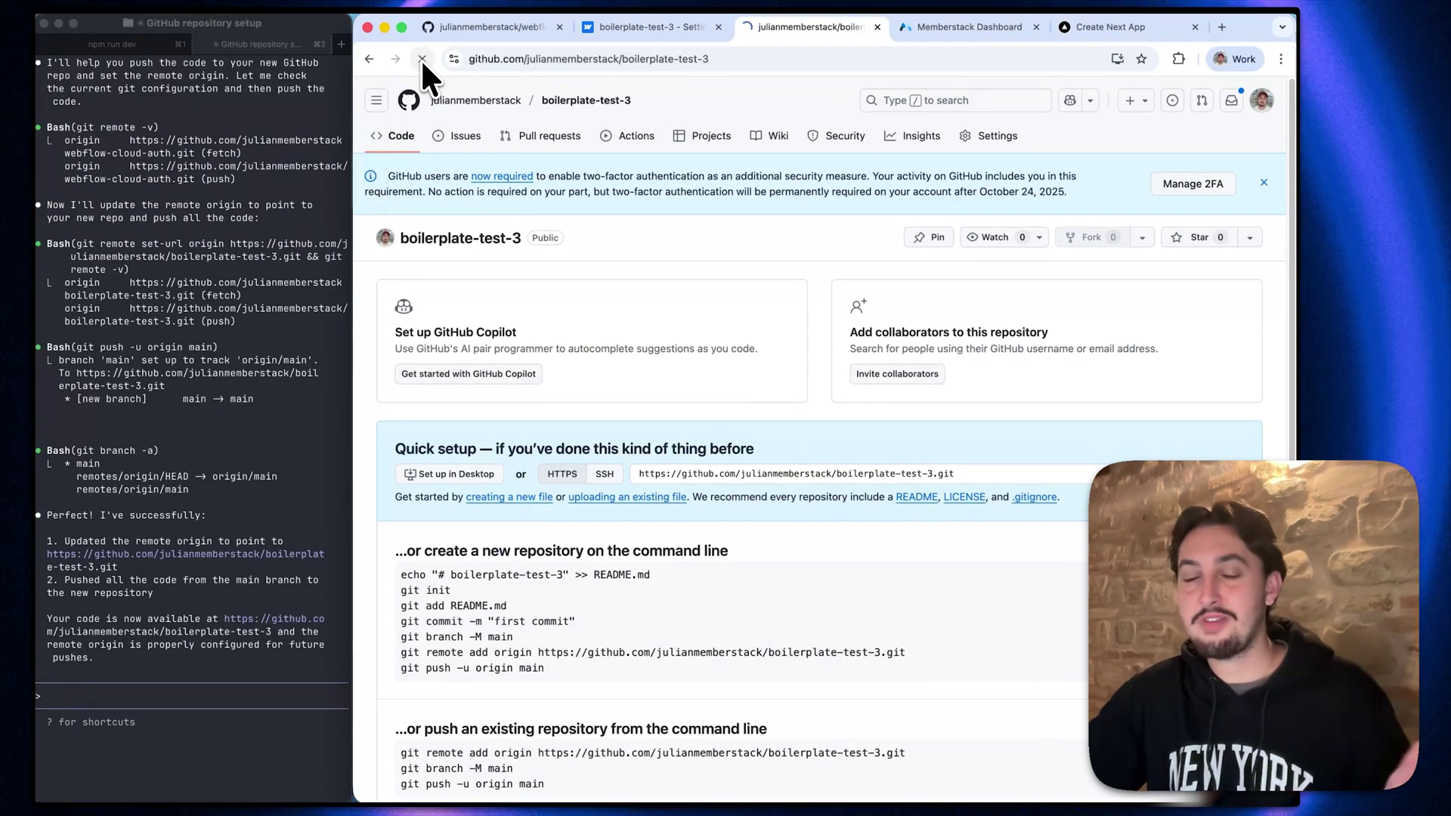
pyautogui.scroll(-7, 479, 253)
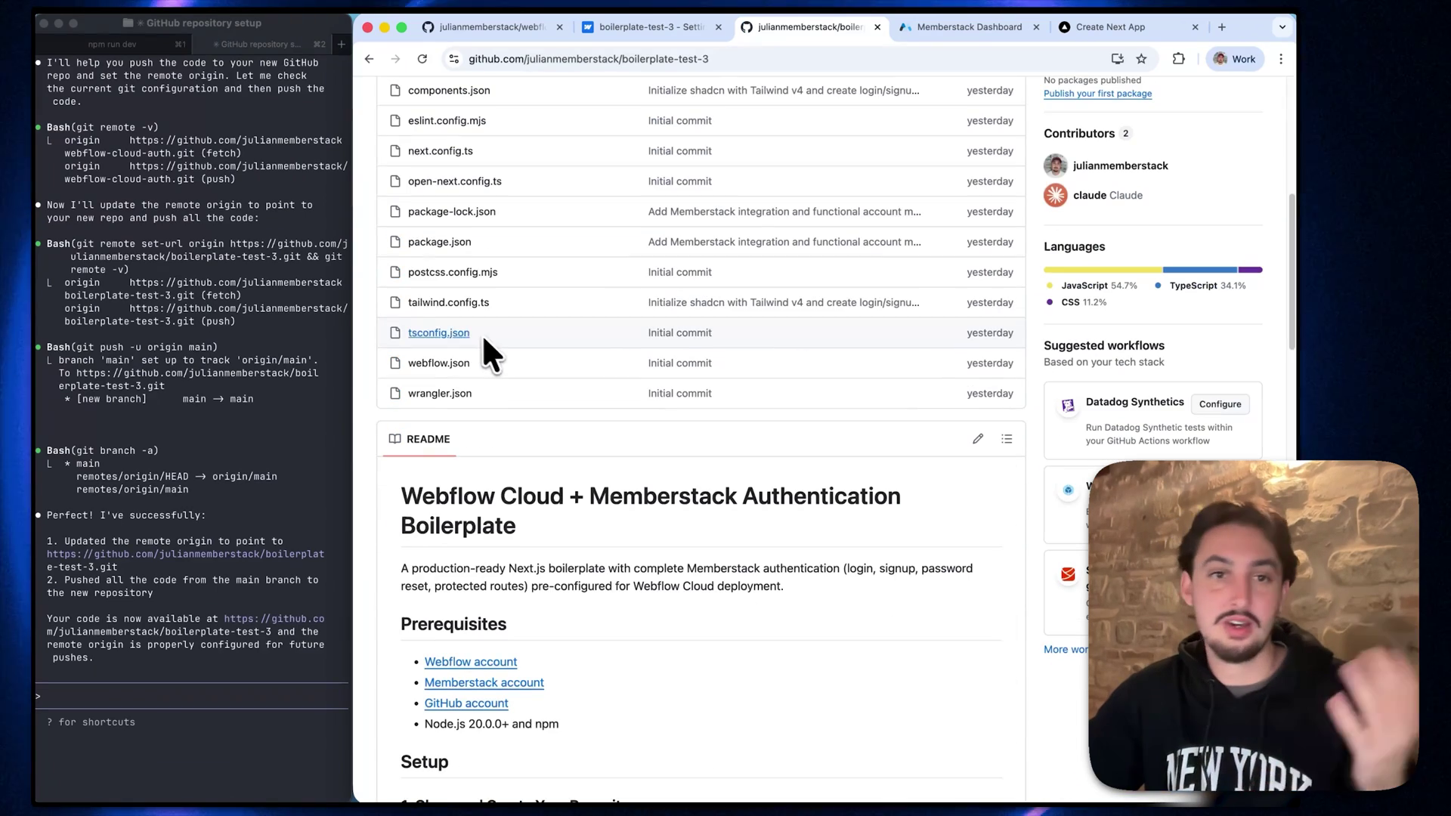
pyautogui.scroll(7, 461, 295)
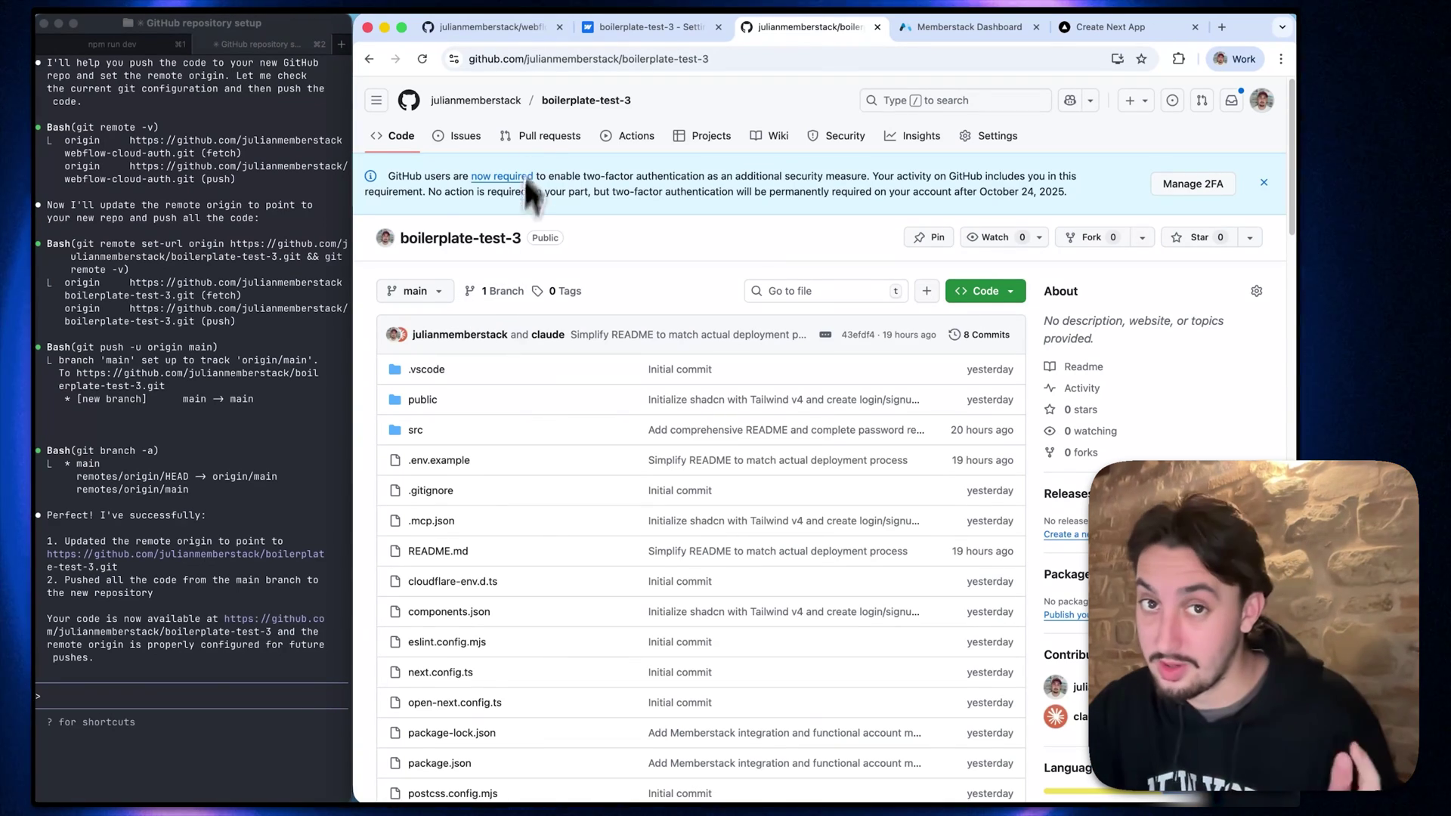
pyautogui.click(639, 27)
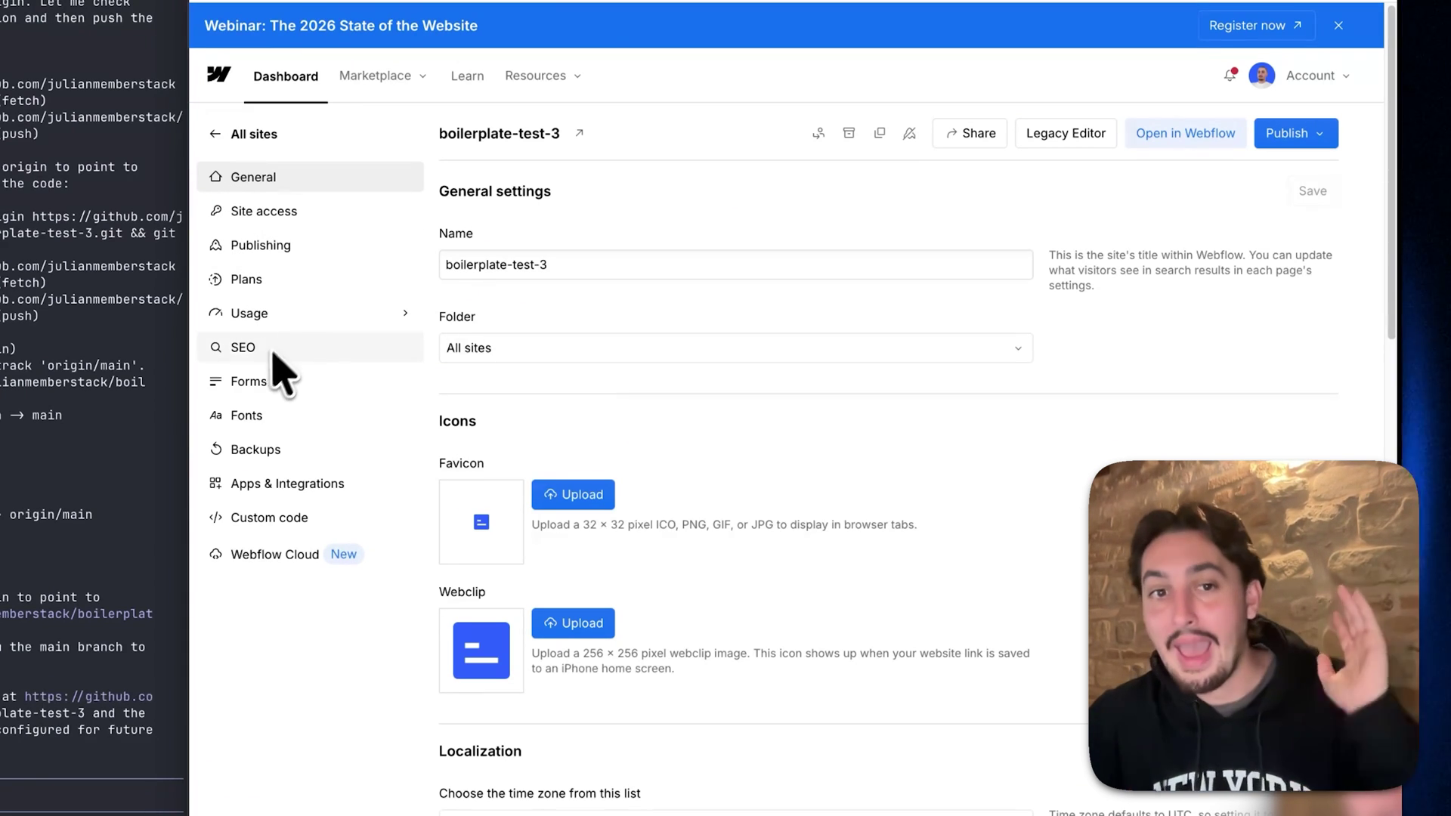
# Start a new Webflow Cloud project named webflow-cloud-auth.
pyautogui.click(262, 555)
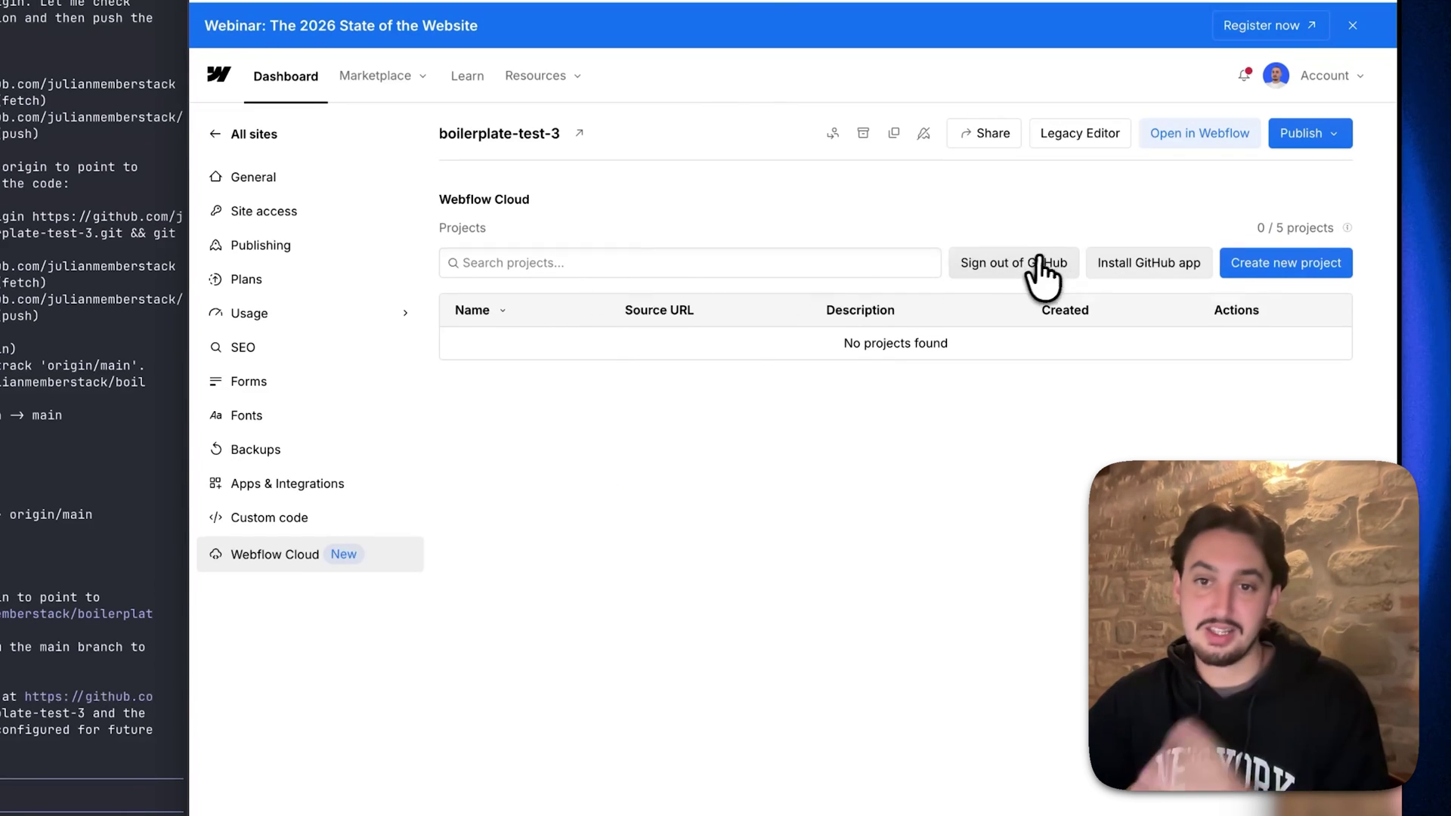
pyautogui.click(1254, 272)
pyautogui.click(801, 144)
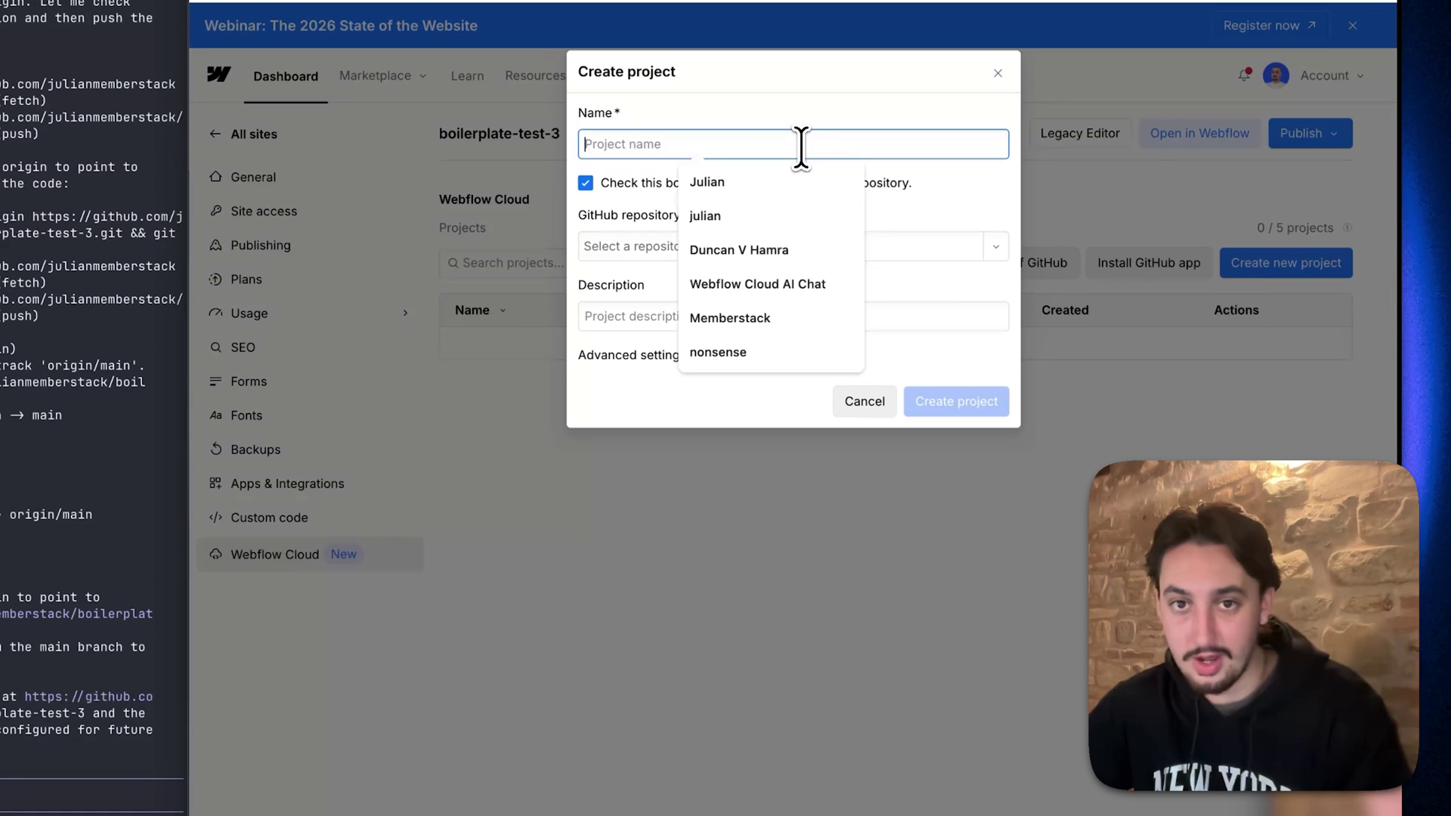
pyautogui.write('webflow-cloud-auth')
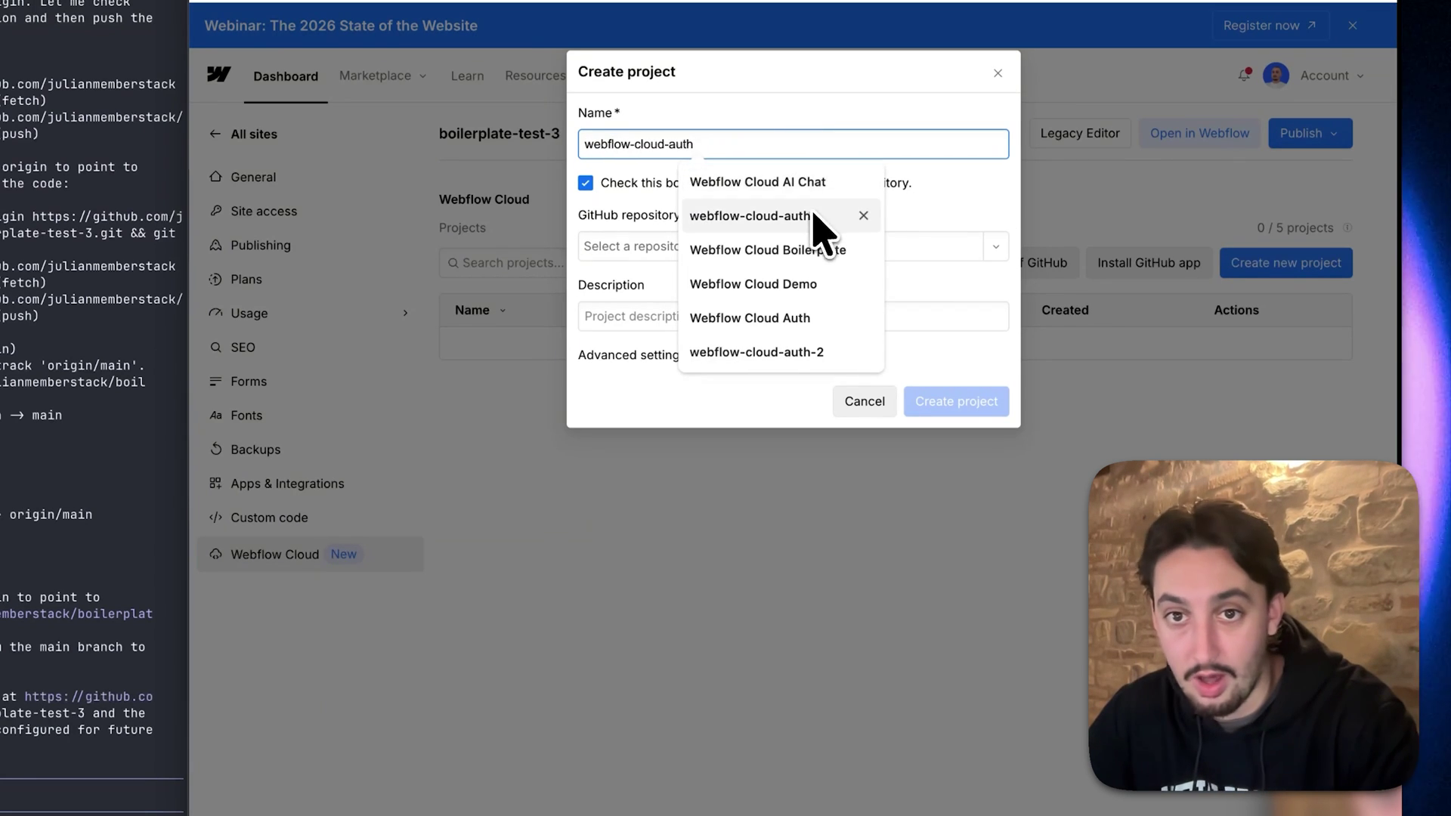
pyautogui.click(814, 217)
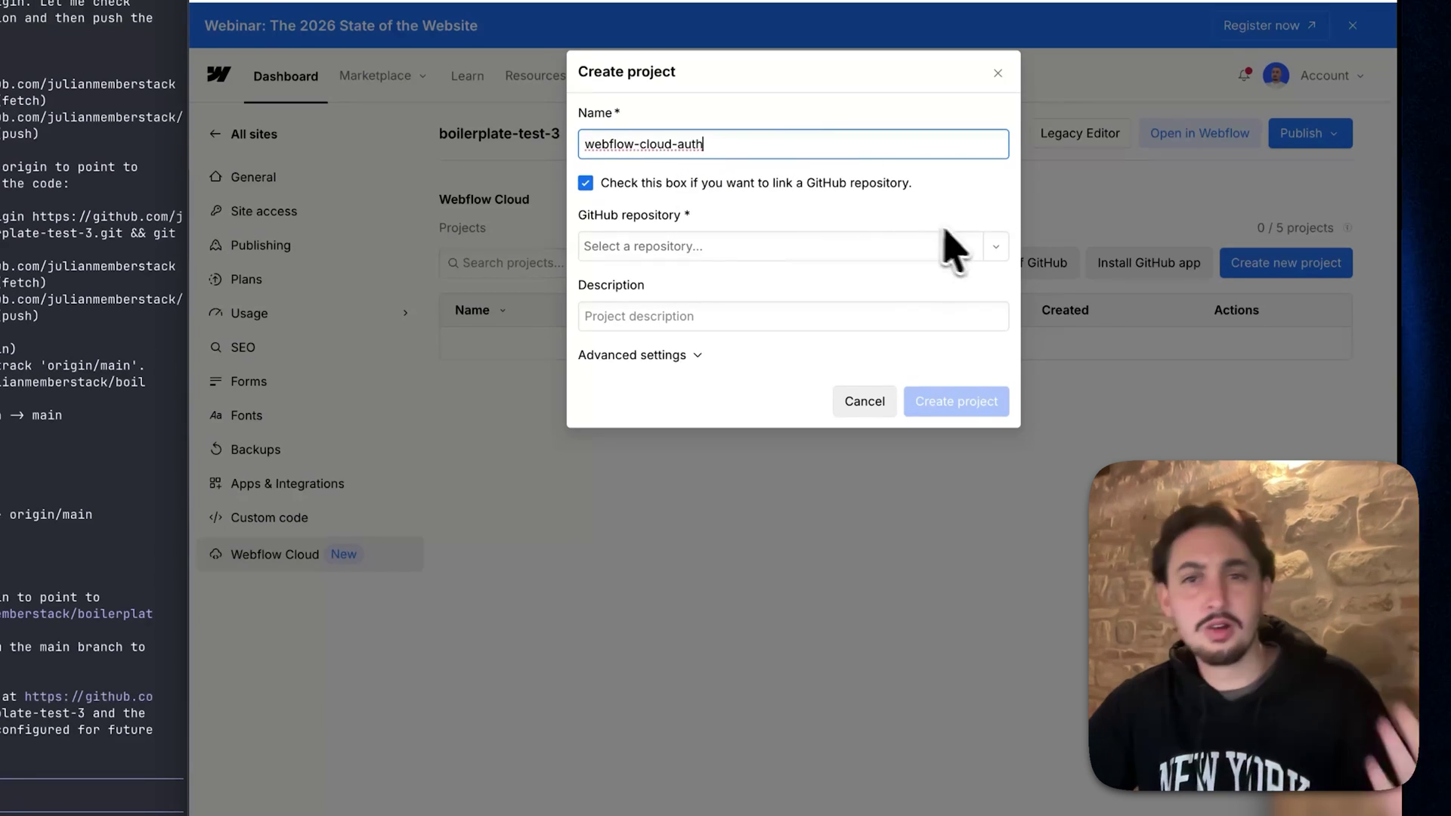
# Link the project to the boilerplate-test-3 GitHub repository and create it.
pyautogui.click(996, 249)
pyautogui.write('b')
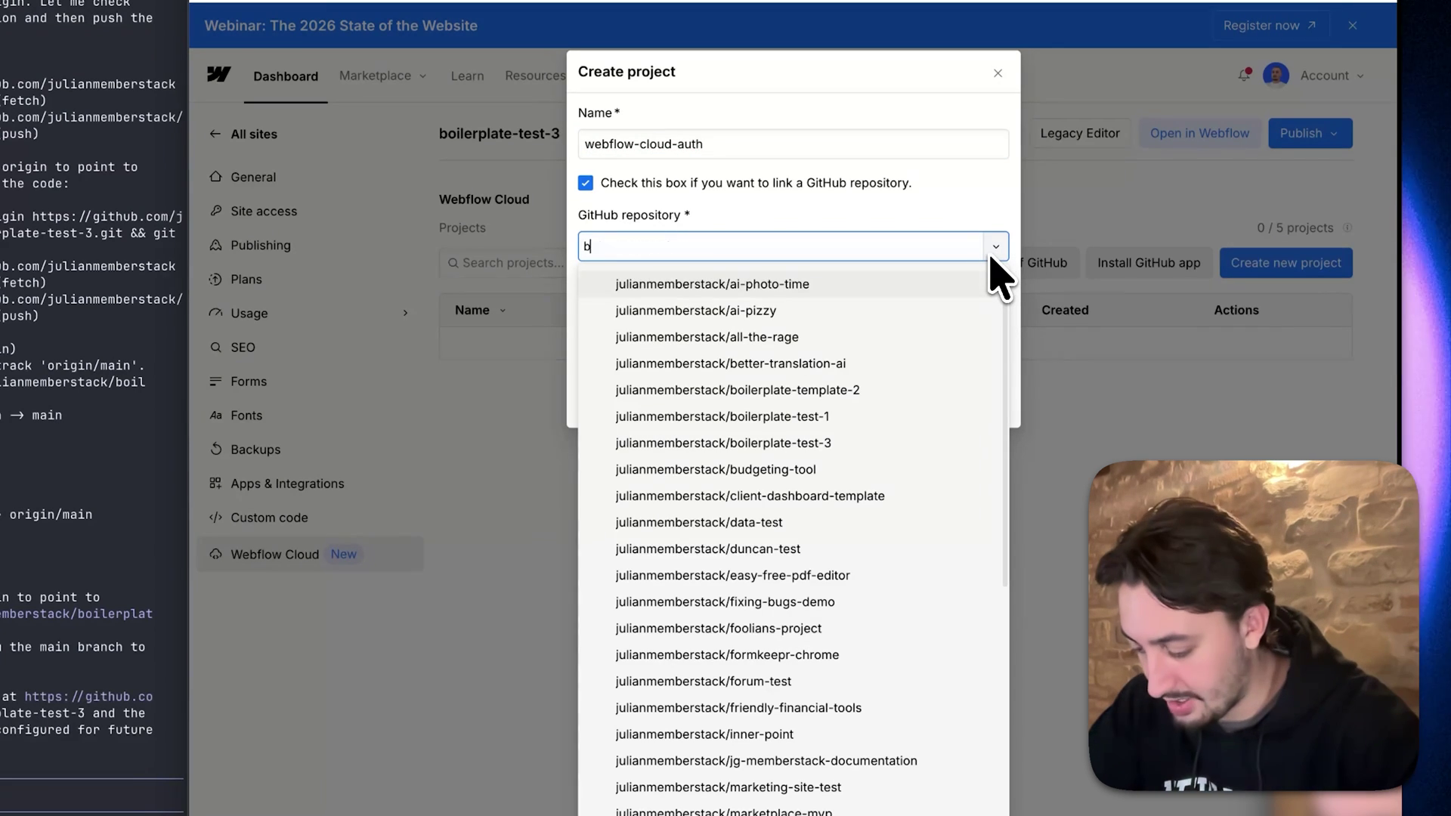
pyautogui.write('oiler')
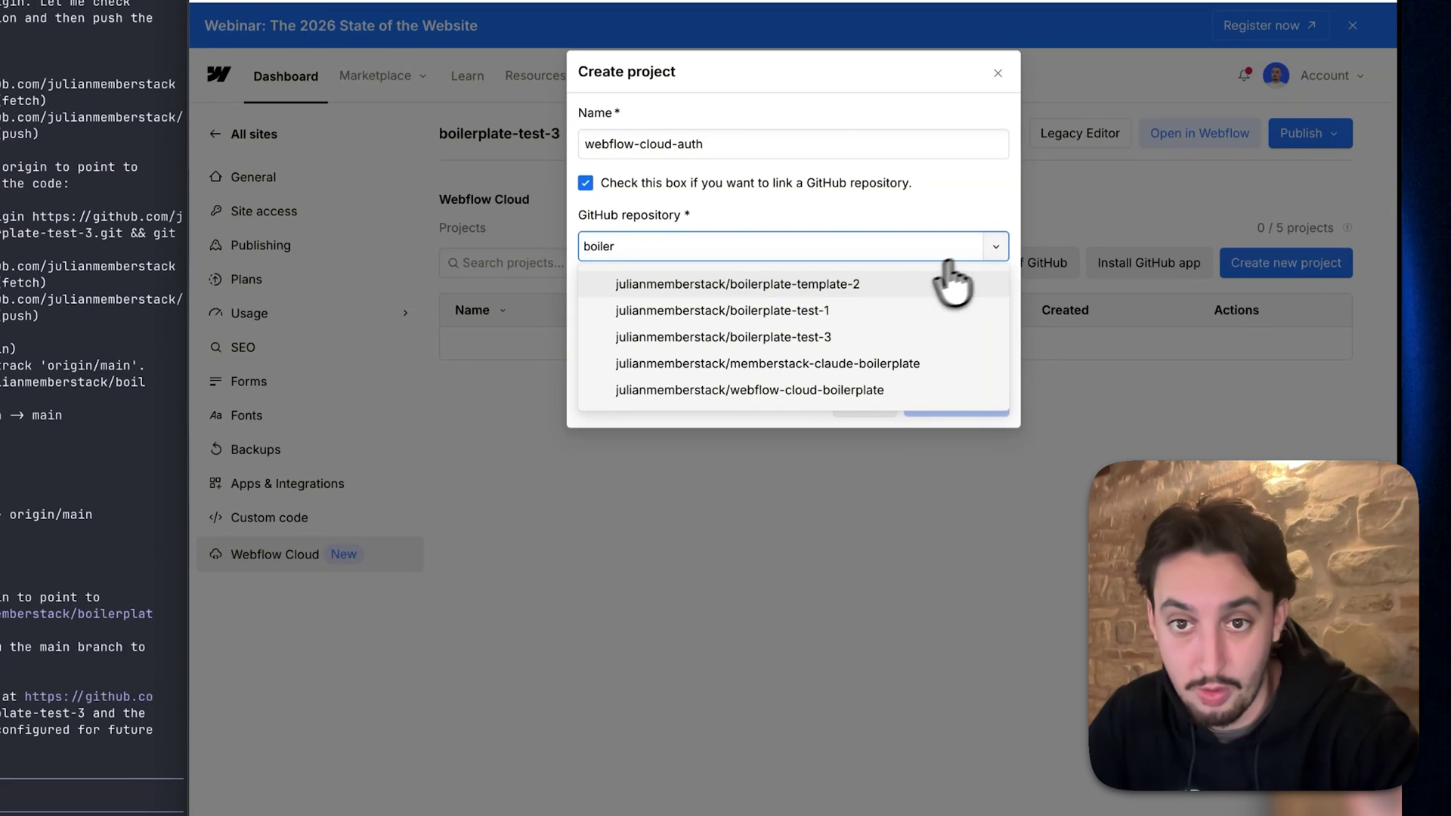
pyautogui.click(831, 335)
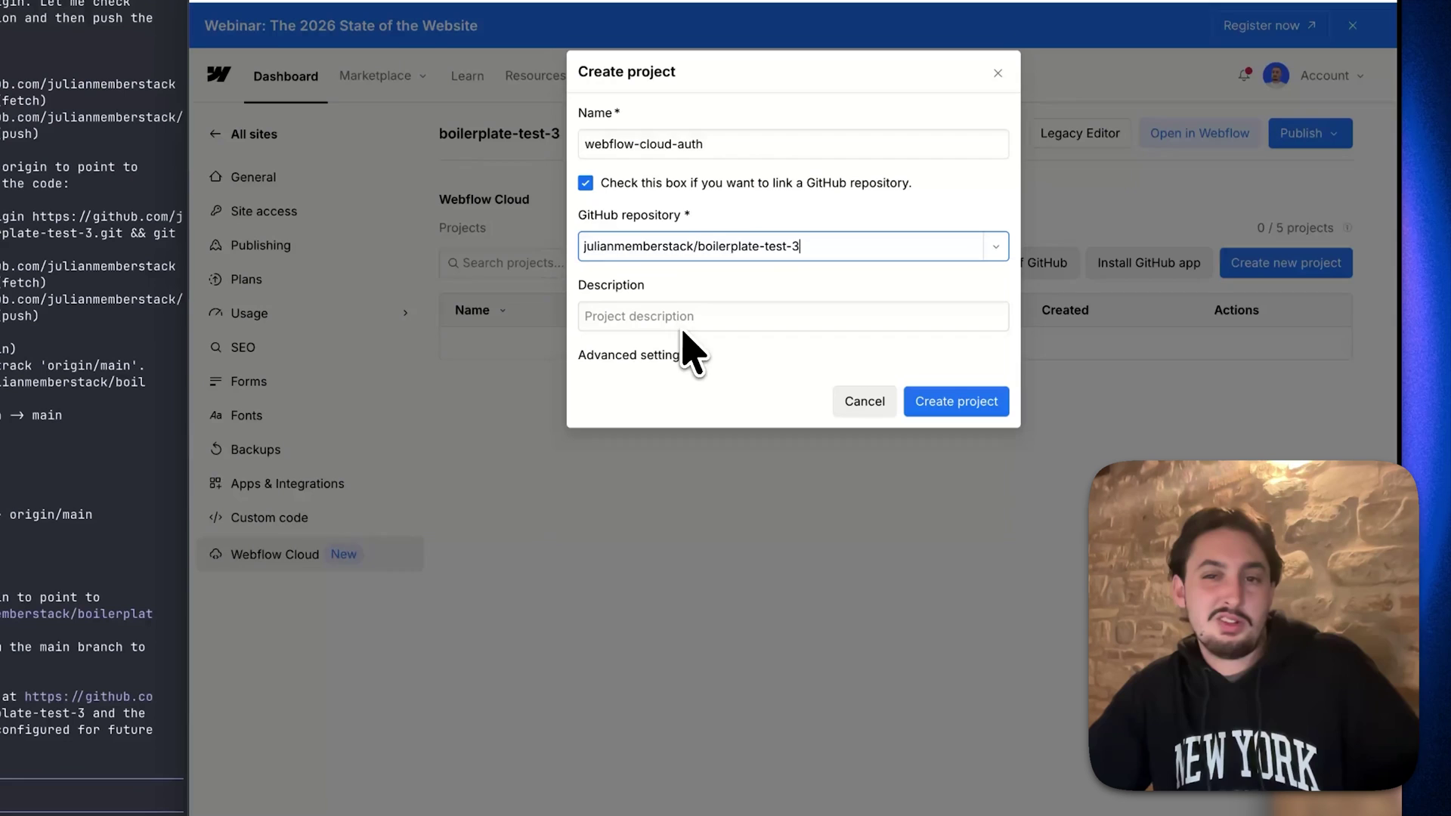
pyautogui.click(663, 361)
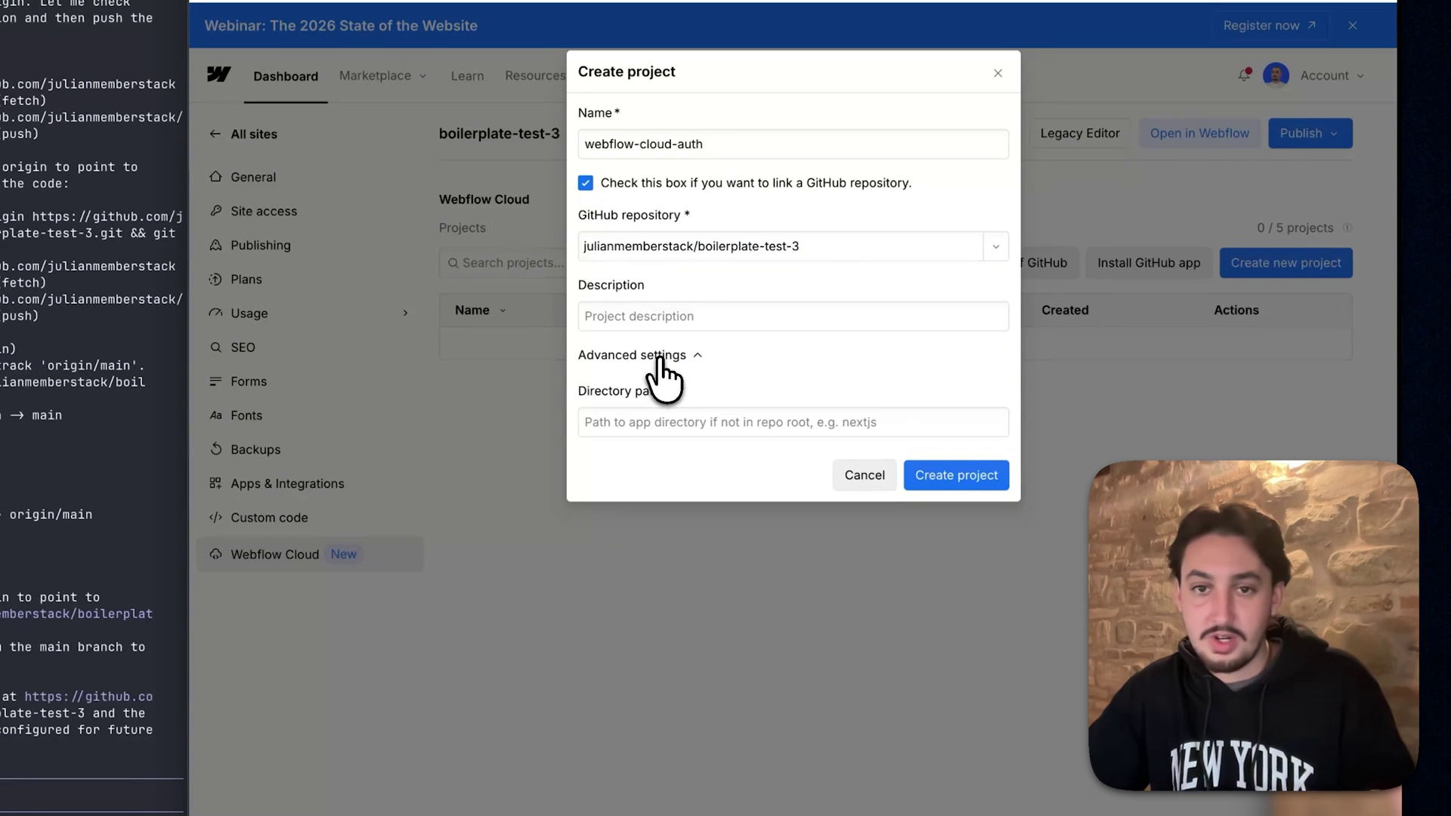
pyautogui.click(661, 361)
pyautogui.click(937, 404)
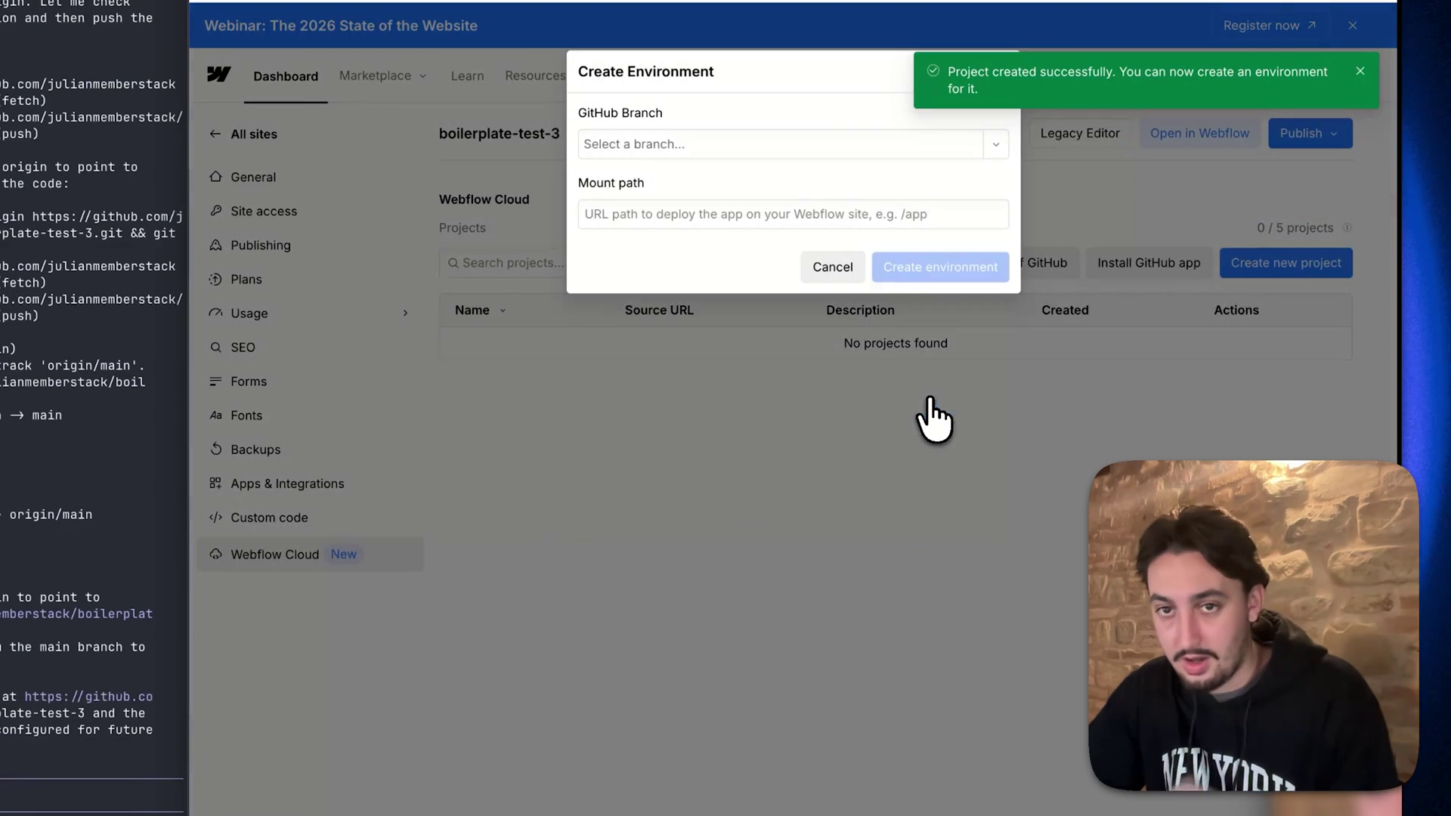
# Create an environment using branch main with mount path /app.
pyautogui.click(975, 147)
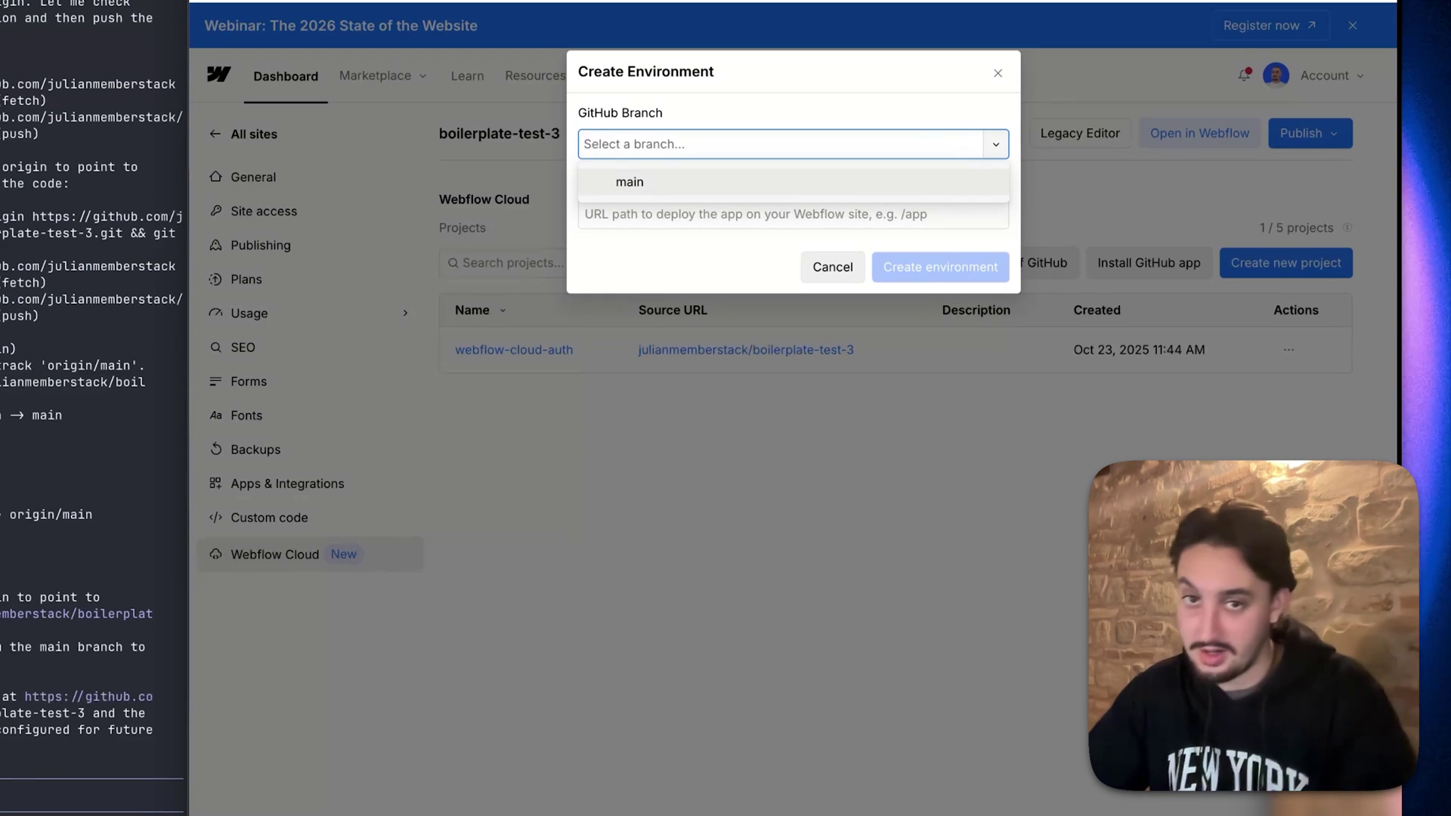
pyautogui.click(712, 185)
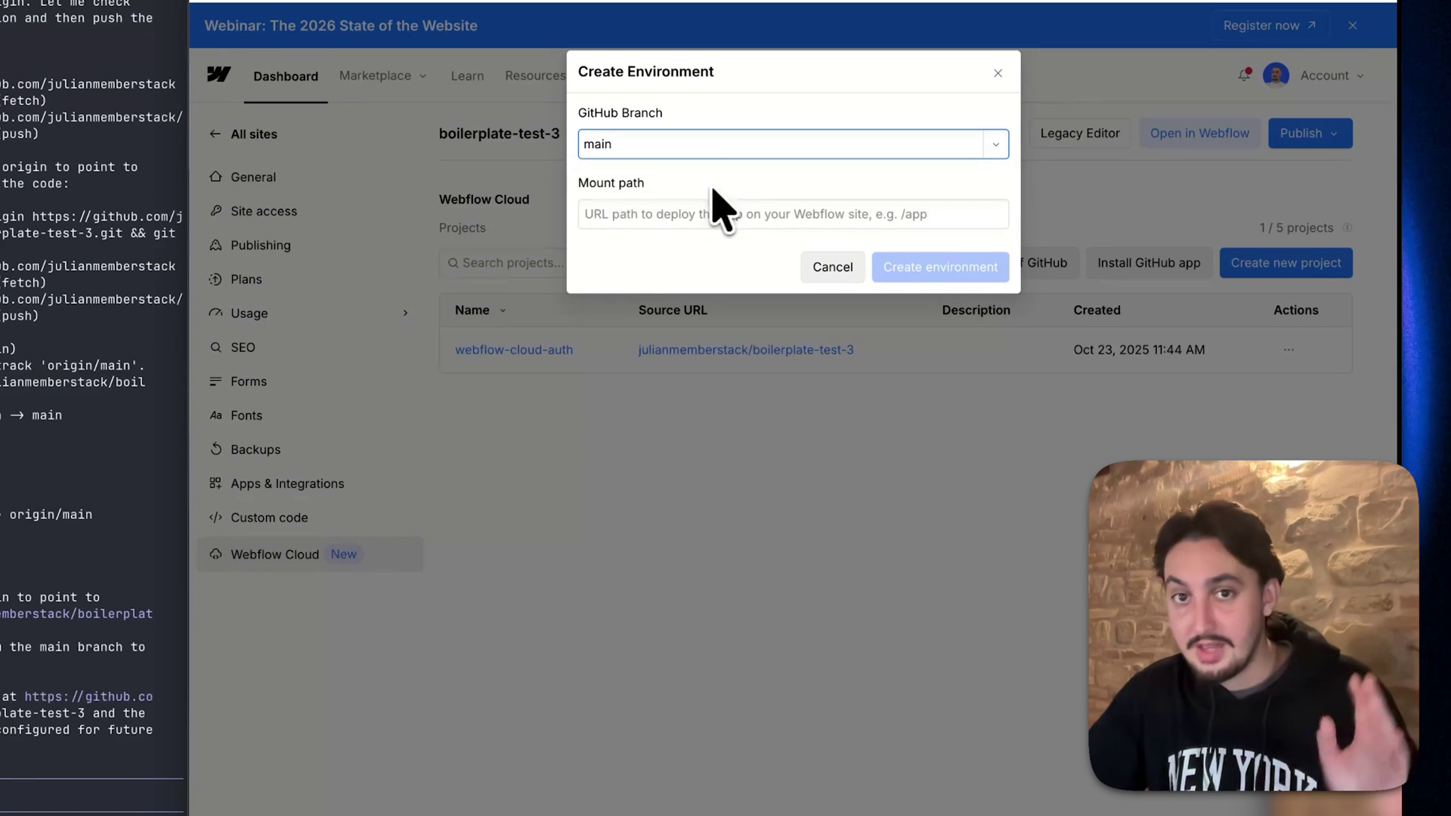
pyautogui.click(663, 217)
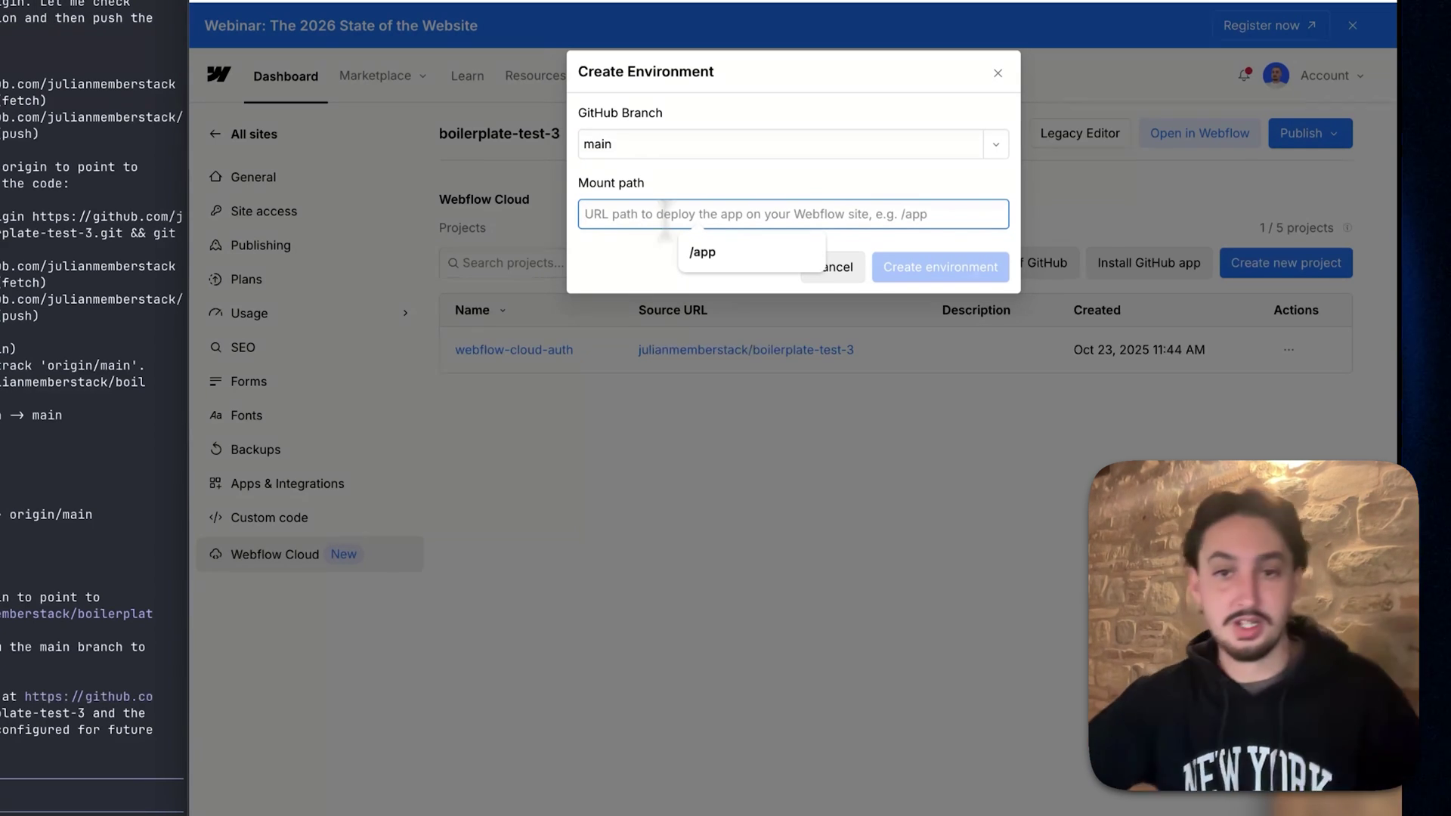
pyautogui.click(724, 257)
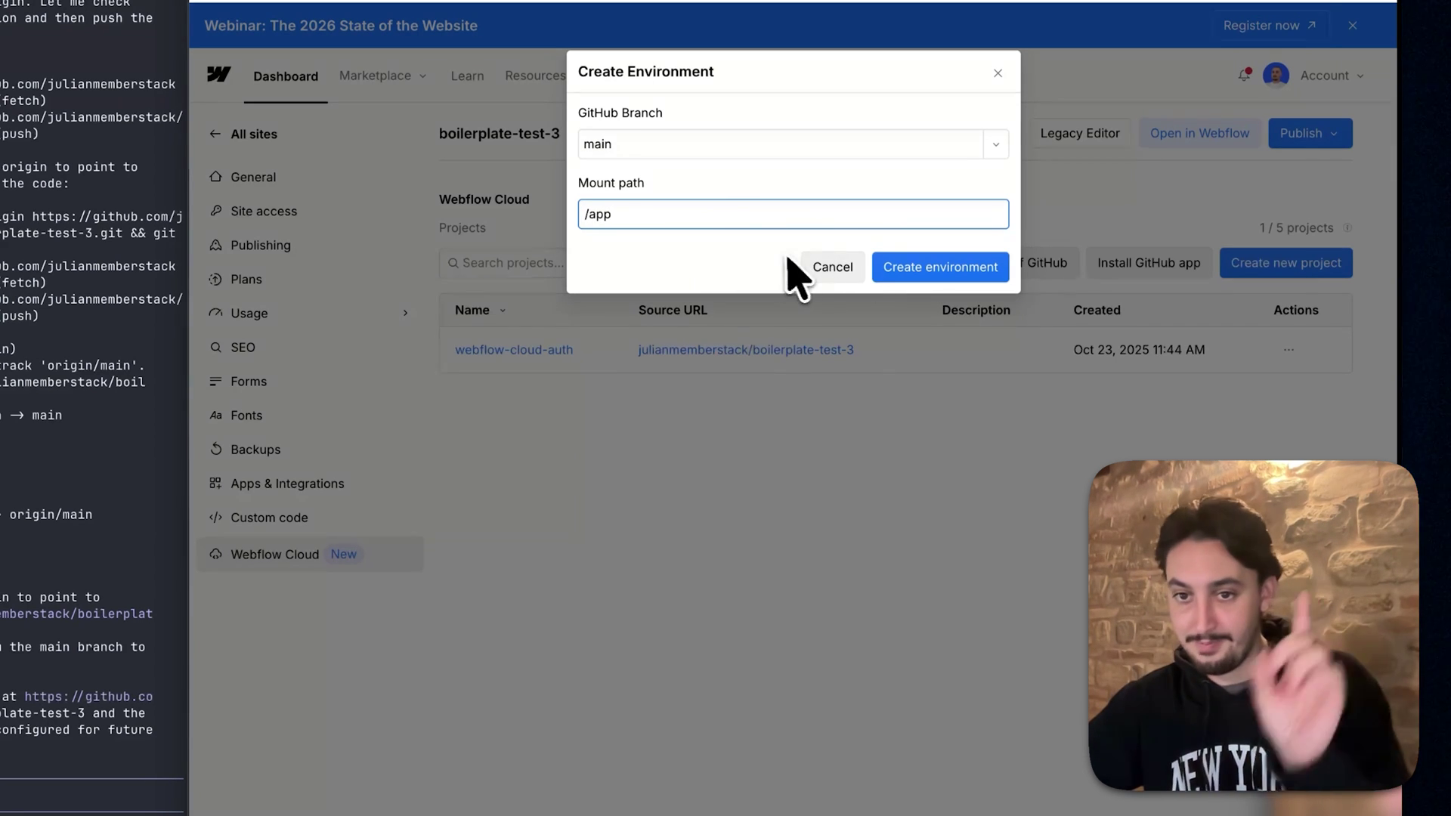
pyautogui.click(914, 274)
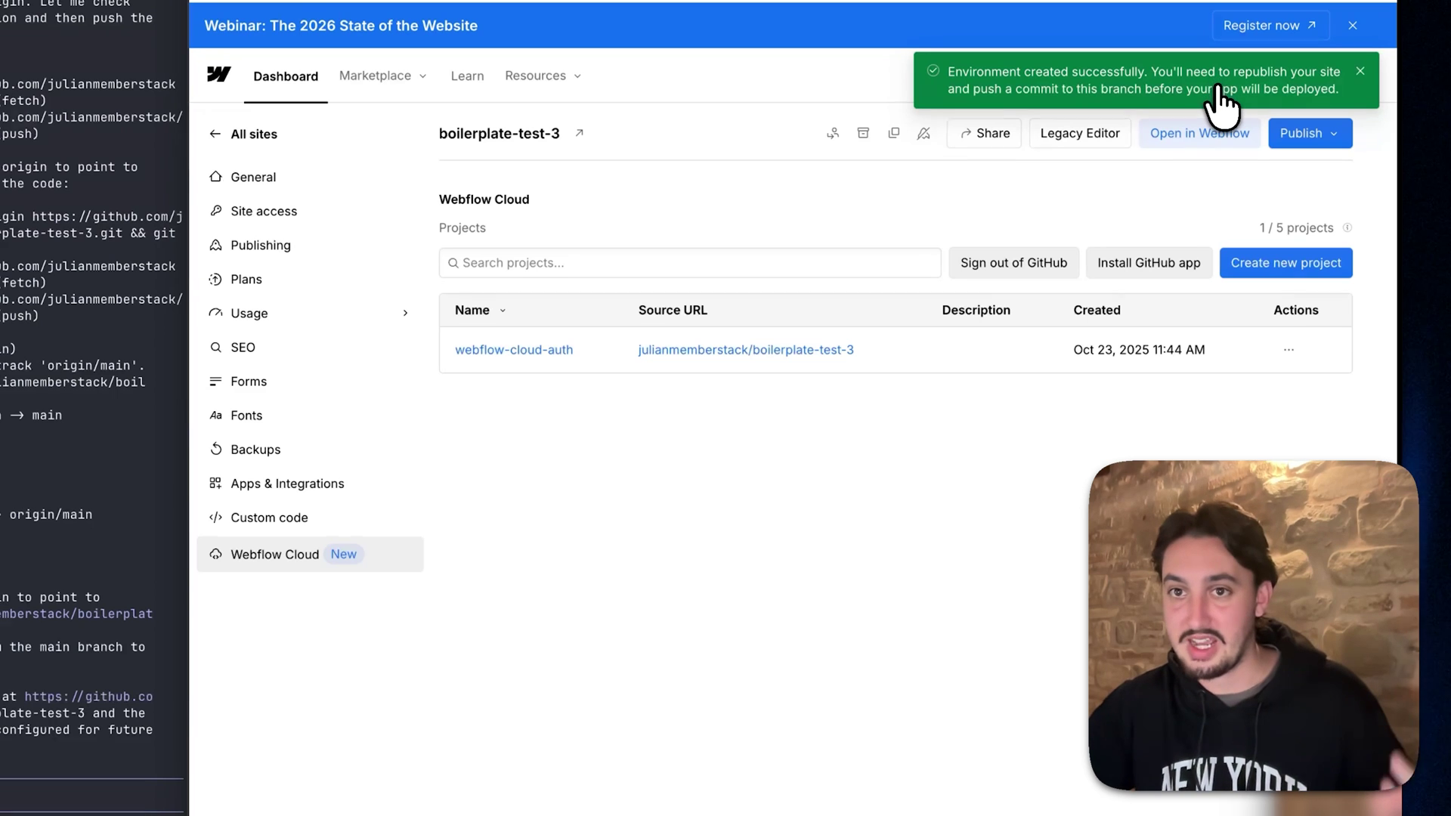
# Publish the boilerplate-test-3 Webflow site.
pyautogui.click(1307, 138)
pyautogui.click(1073, 538)
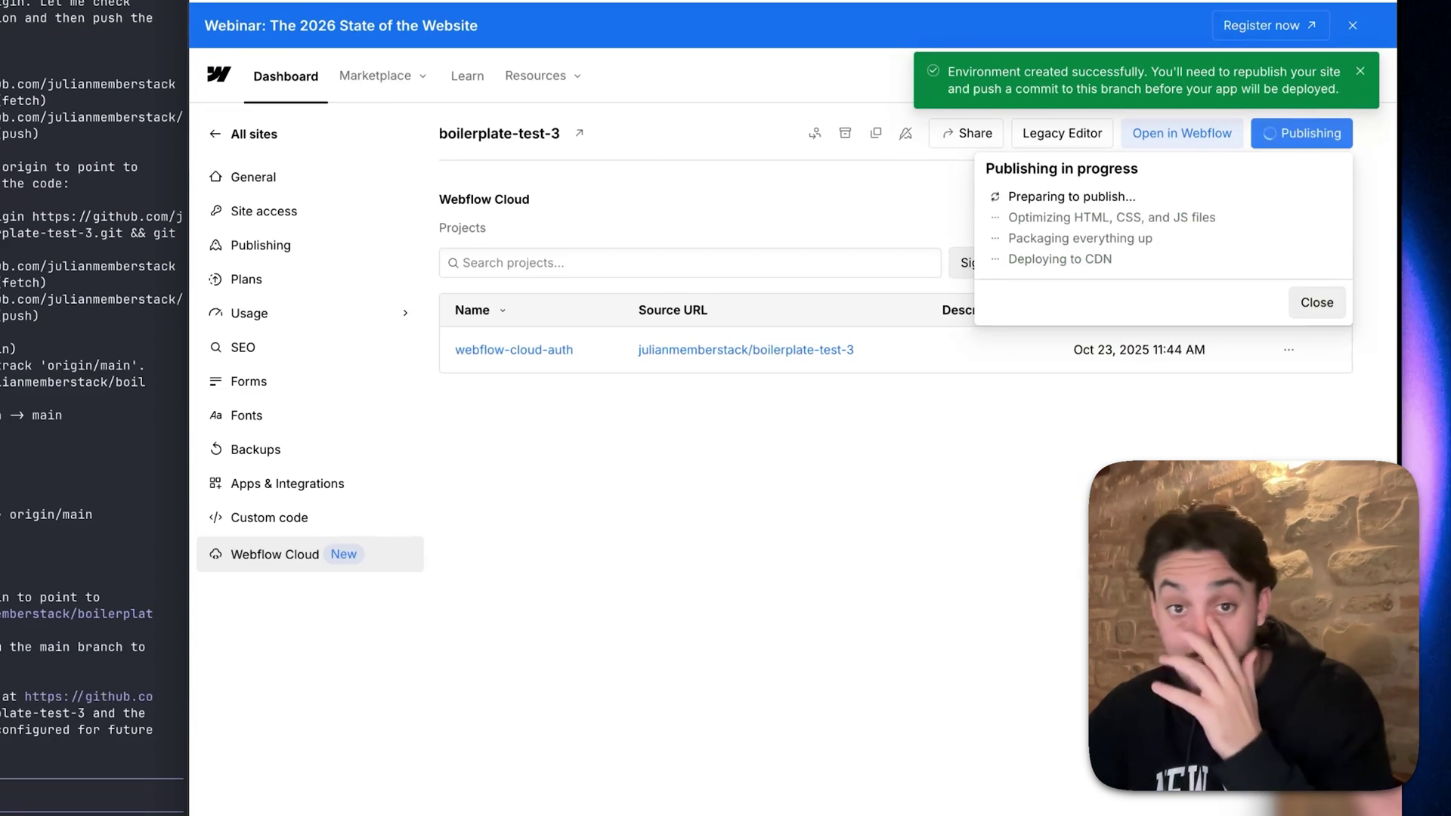
pyautogui.click(604, 423)
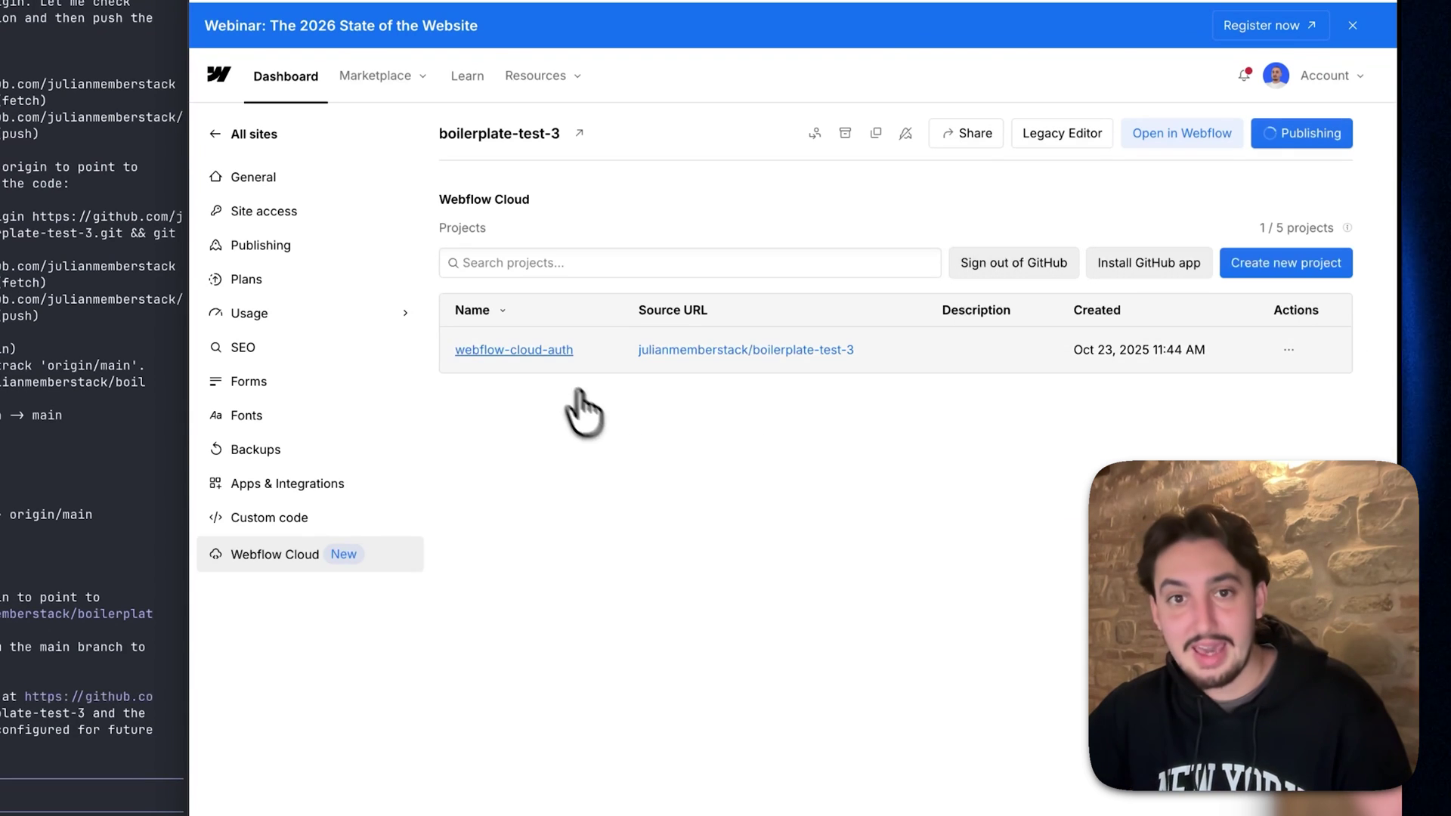
# Open the webflow-cloud-auth main environment's Environment Variables tab.
pyautogui.click(529, 349)
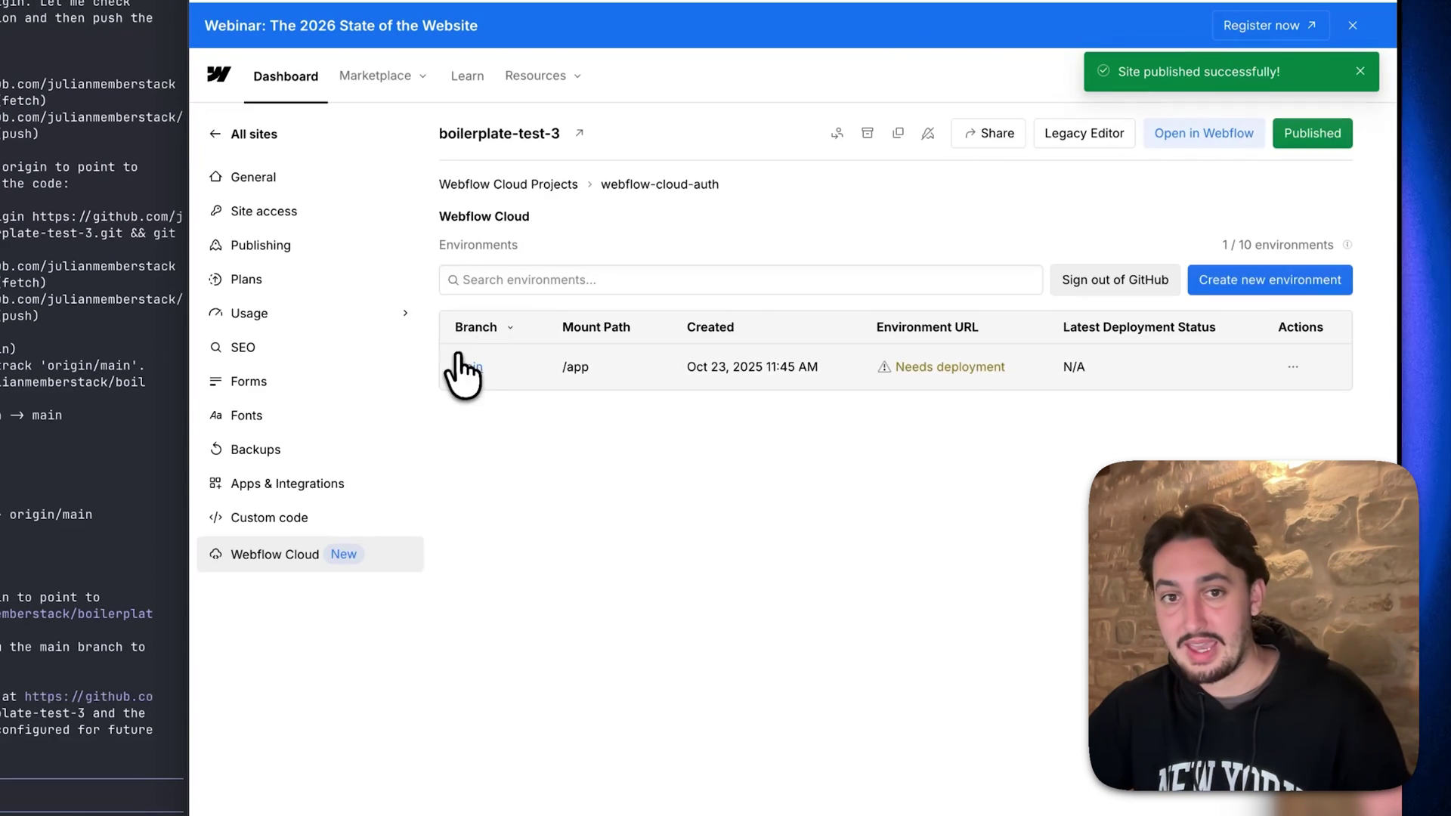
pyautogui.click(469, 368)
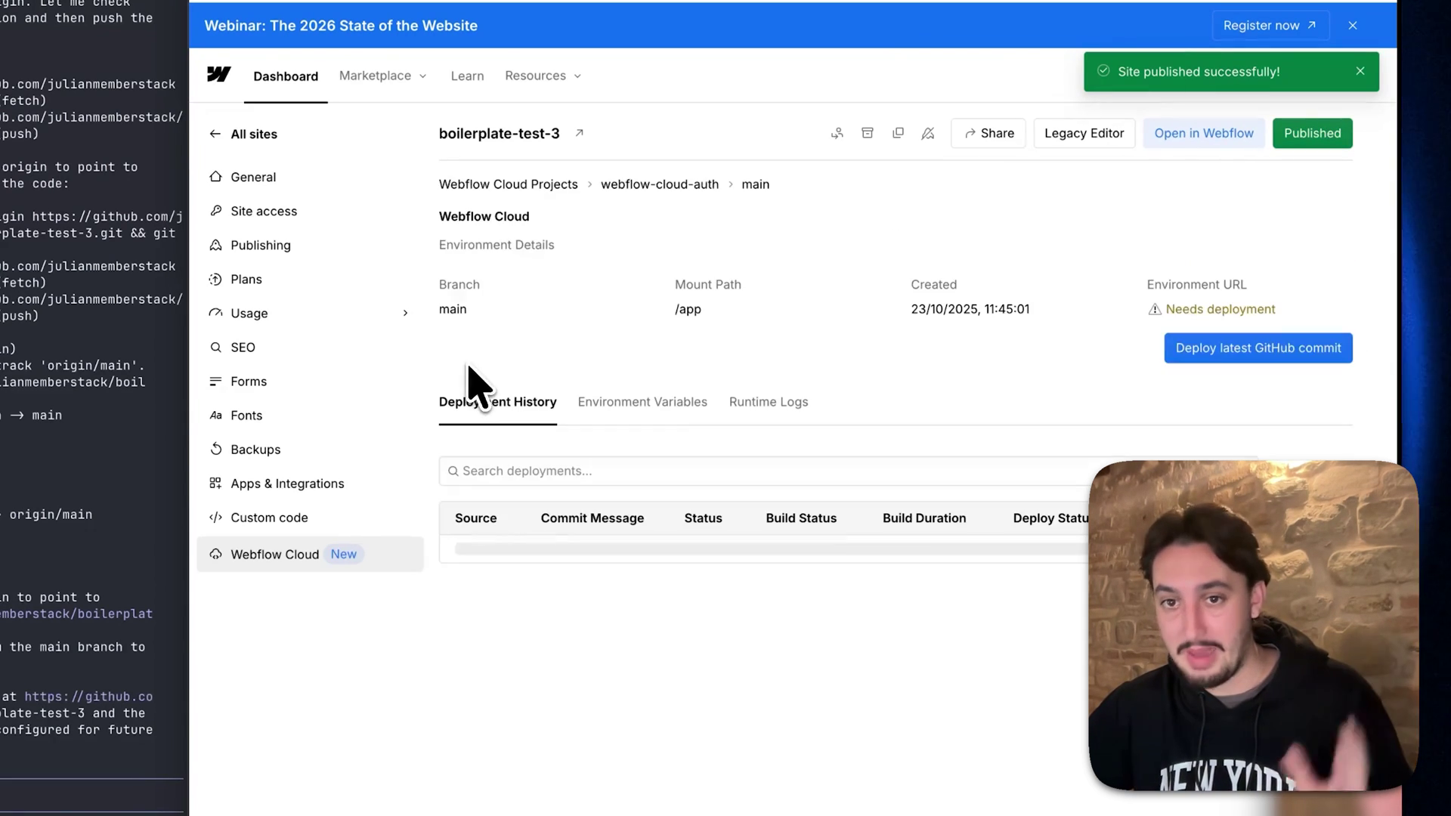
pyautogui.click(642, 407)
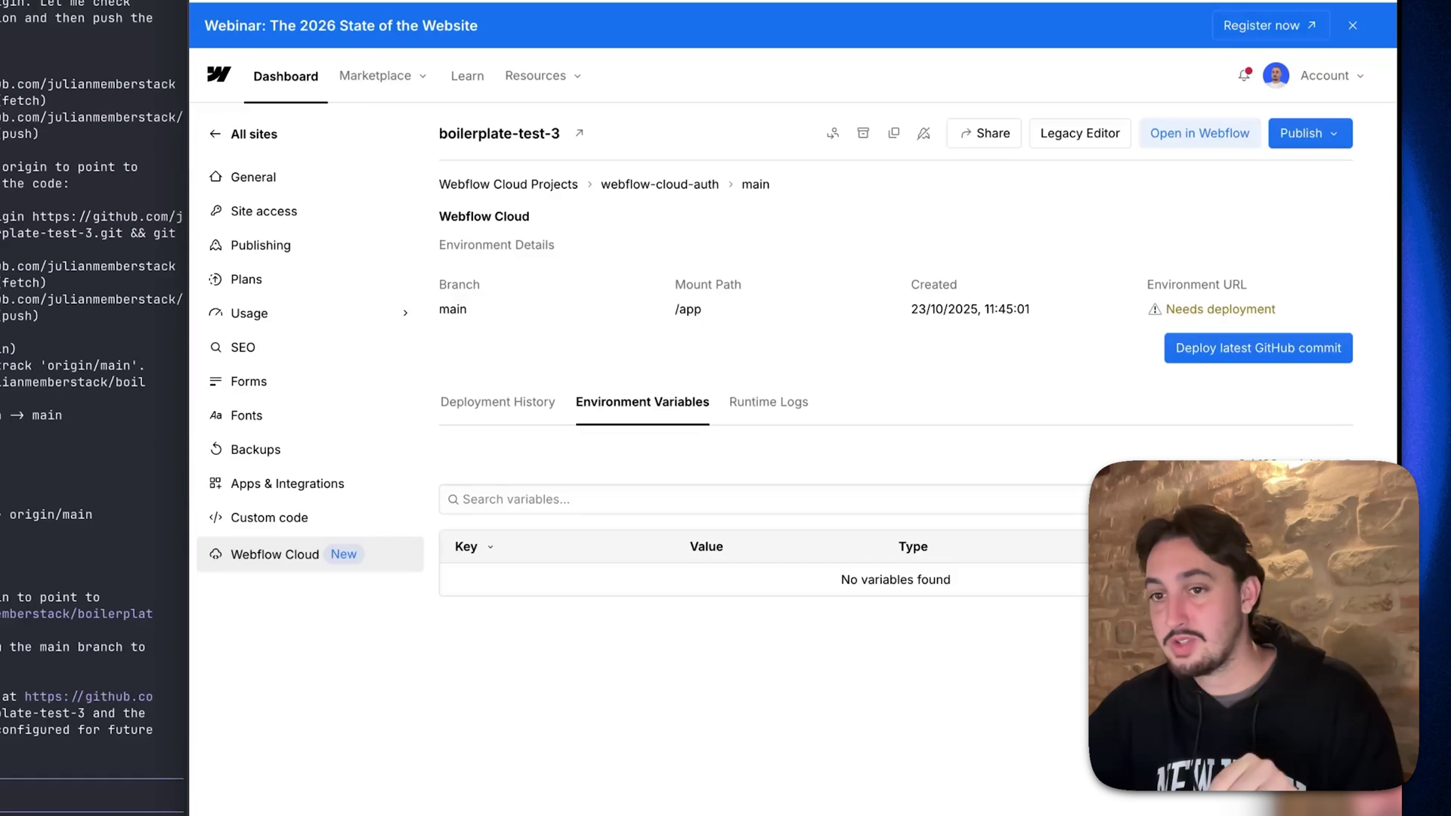
# Add NEXT_PUBLIC_MEMBERSTACK_PUBLIC_KEY with the pasted Memberstack public key value as a variable.
pyautogui.click(1296, 465)
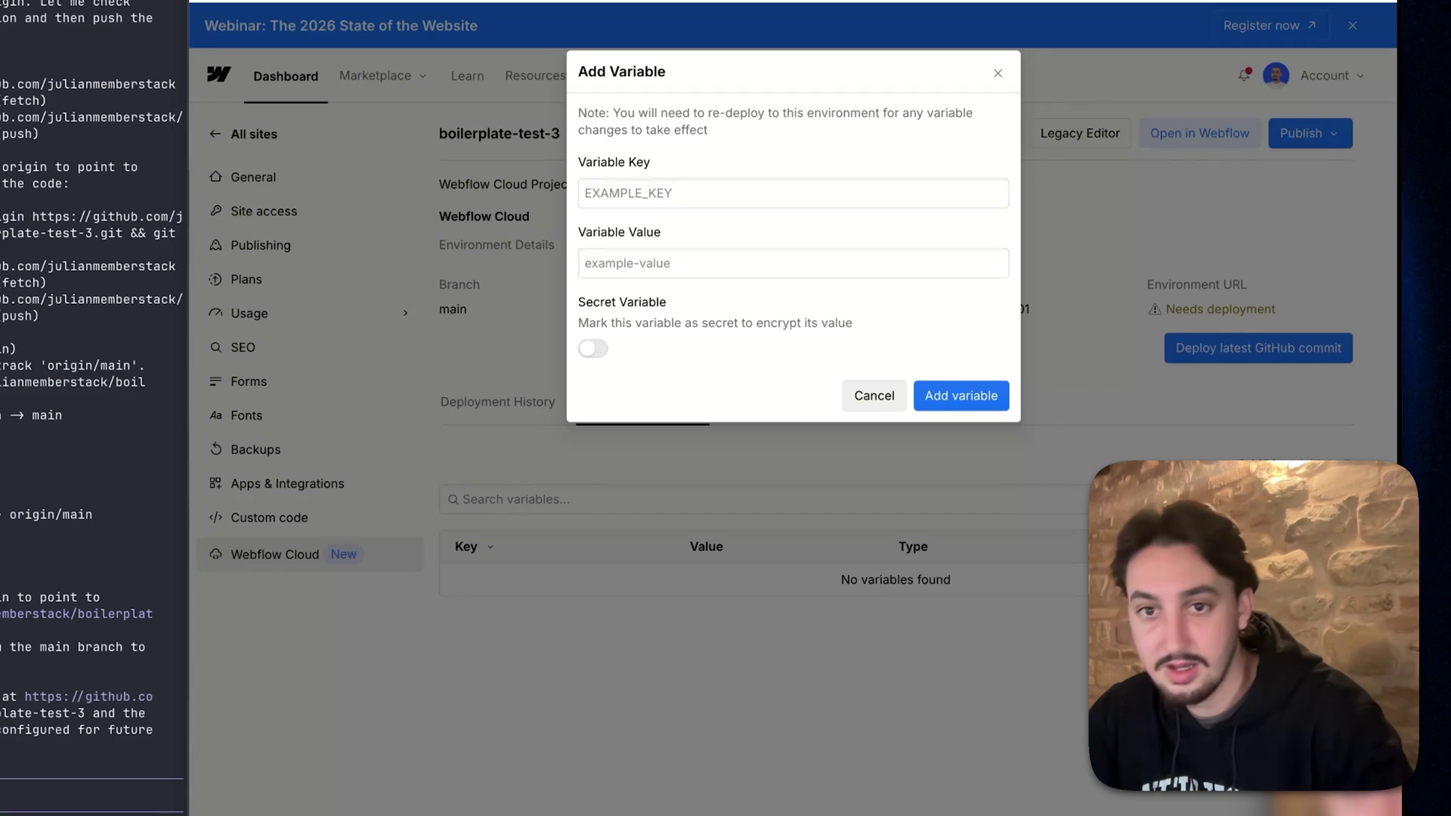
pyautogui.click(846, 195)
pyautogui.write('NEXT_PUBLIC_MEMBERSTACK_PUBLIC_KEY')
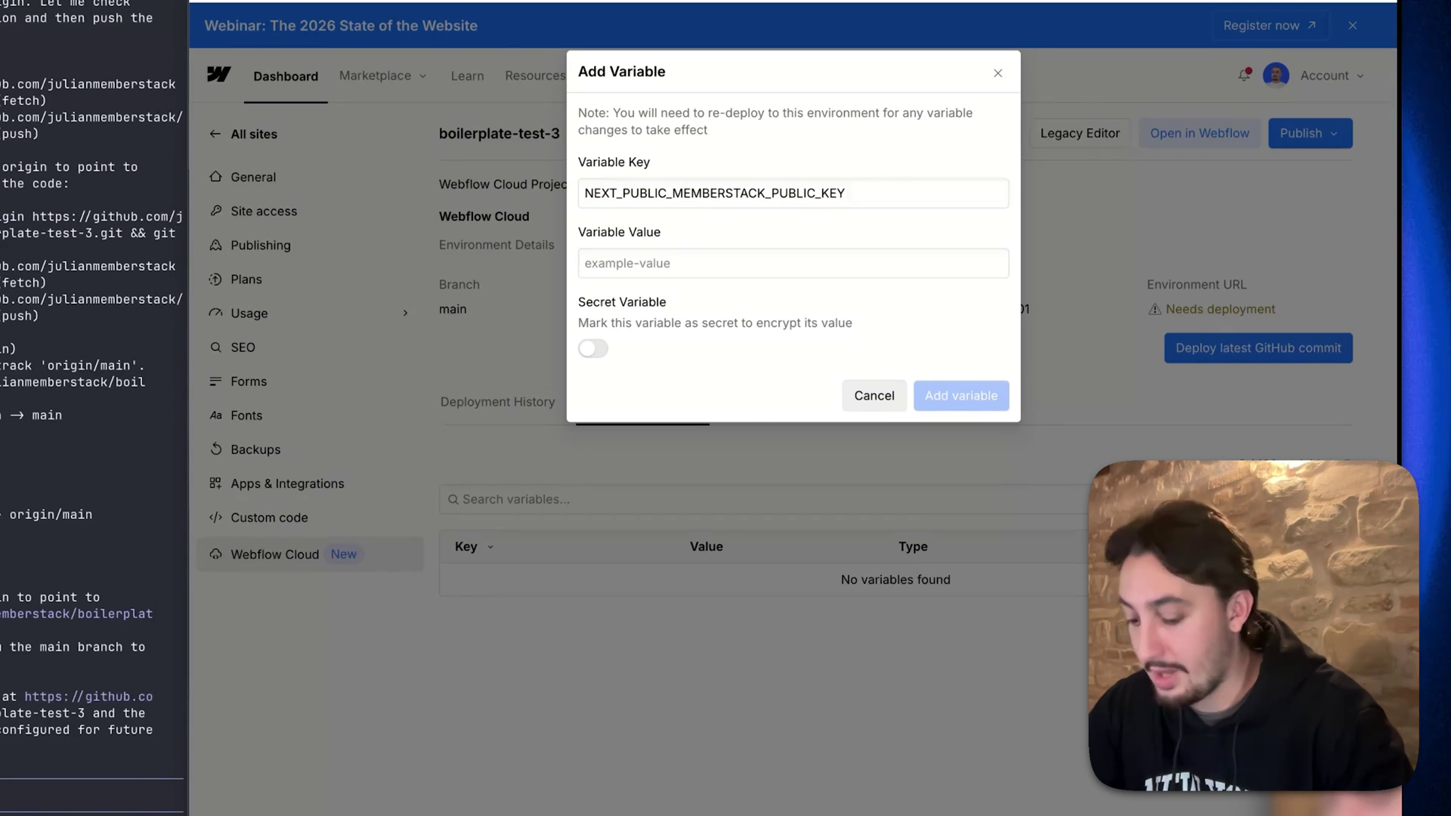
pyautogui.click(793, 263)
pyautogui.click(680, 259)
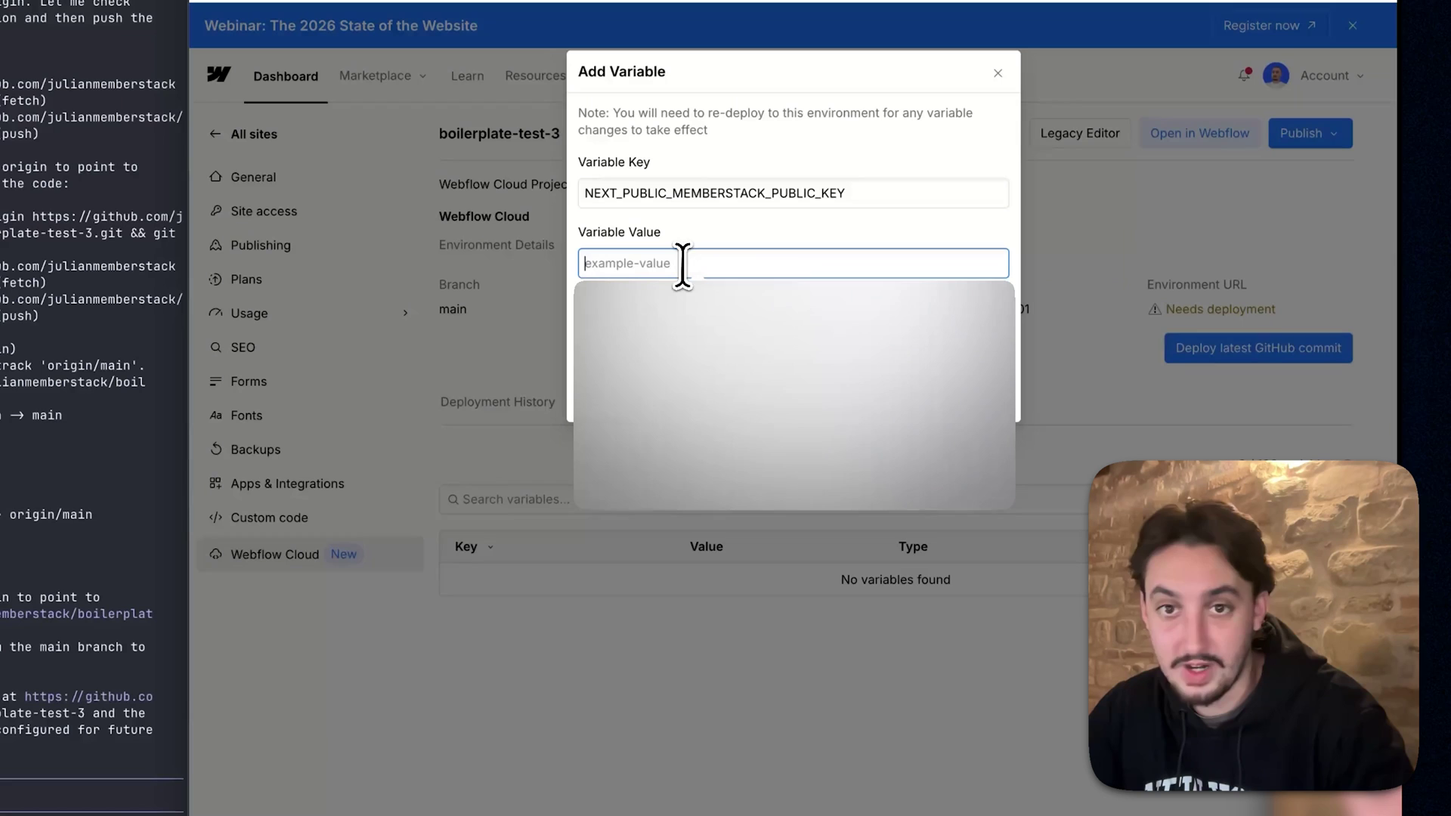
pyautogui.press('super+v')
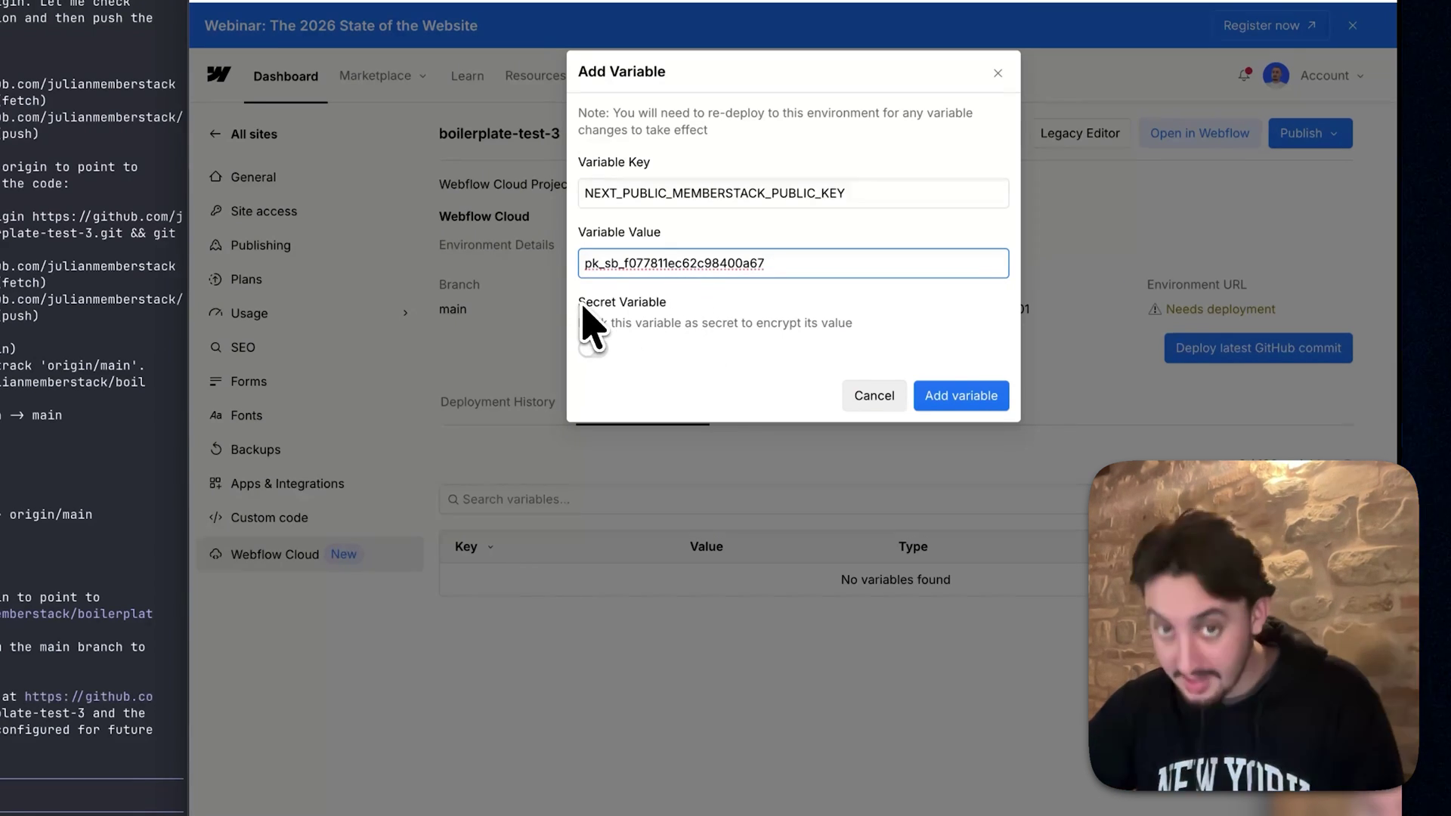
pyautogui.click(960, 398)
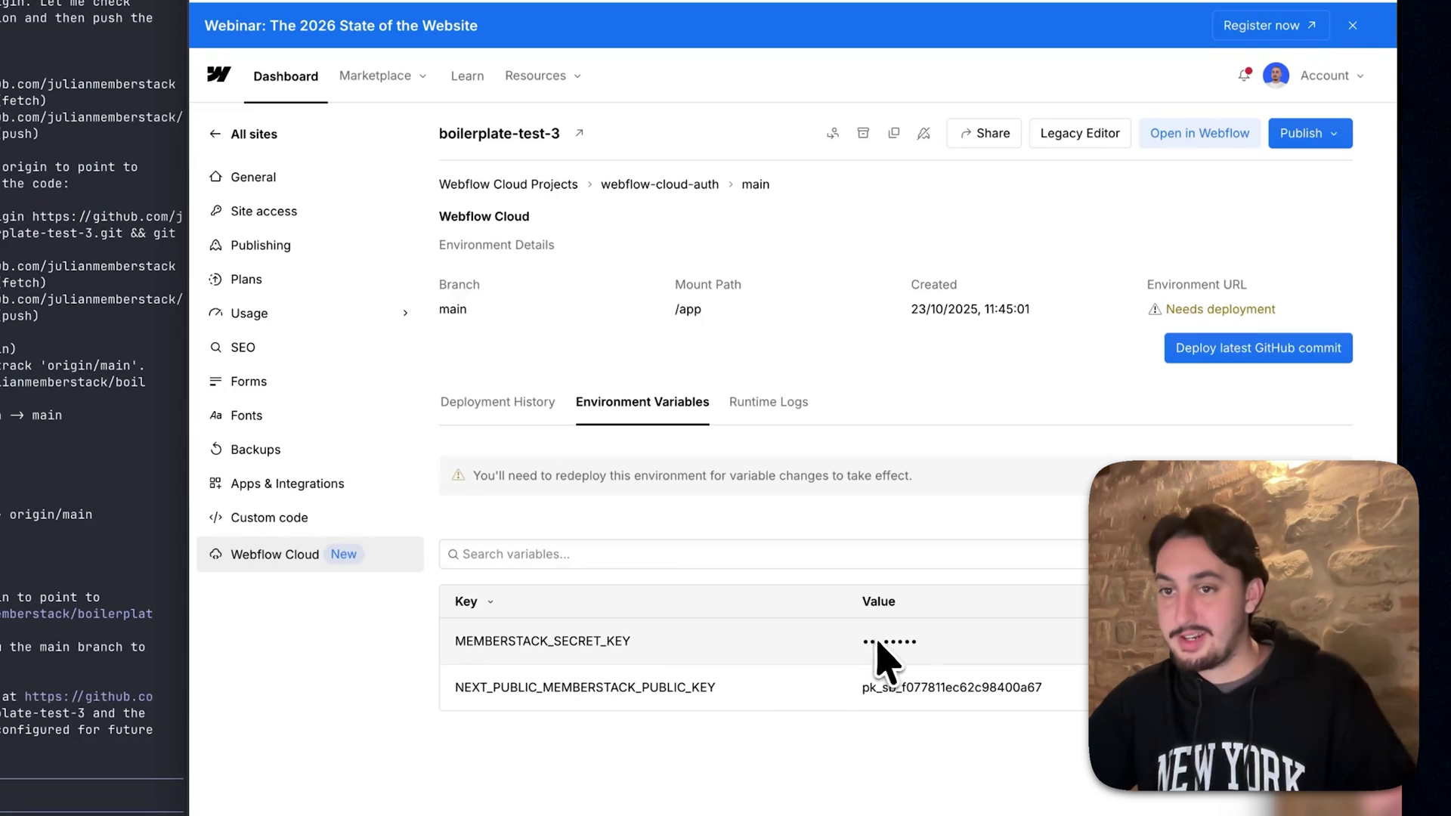
pyautogui.click(502, 404)
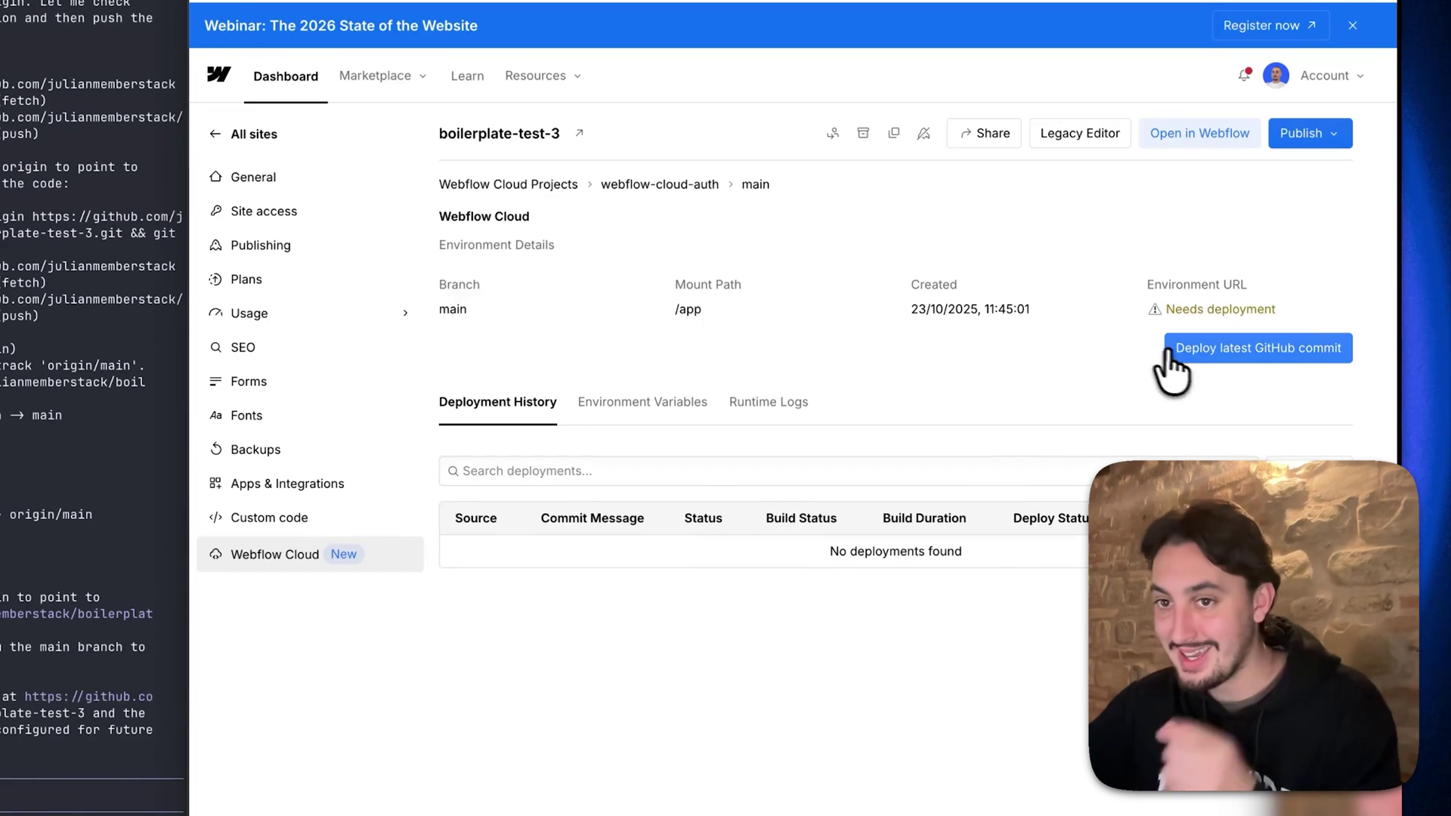
# Deploy the latest GitHub commit and open the live app at boilerplate-test-3.webflow.io/app.
pyautogui.click(1206, 352)
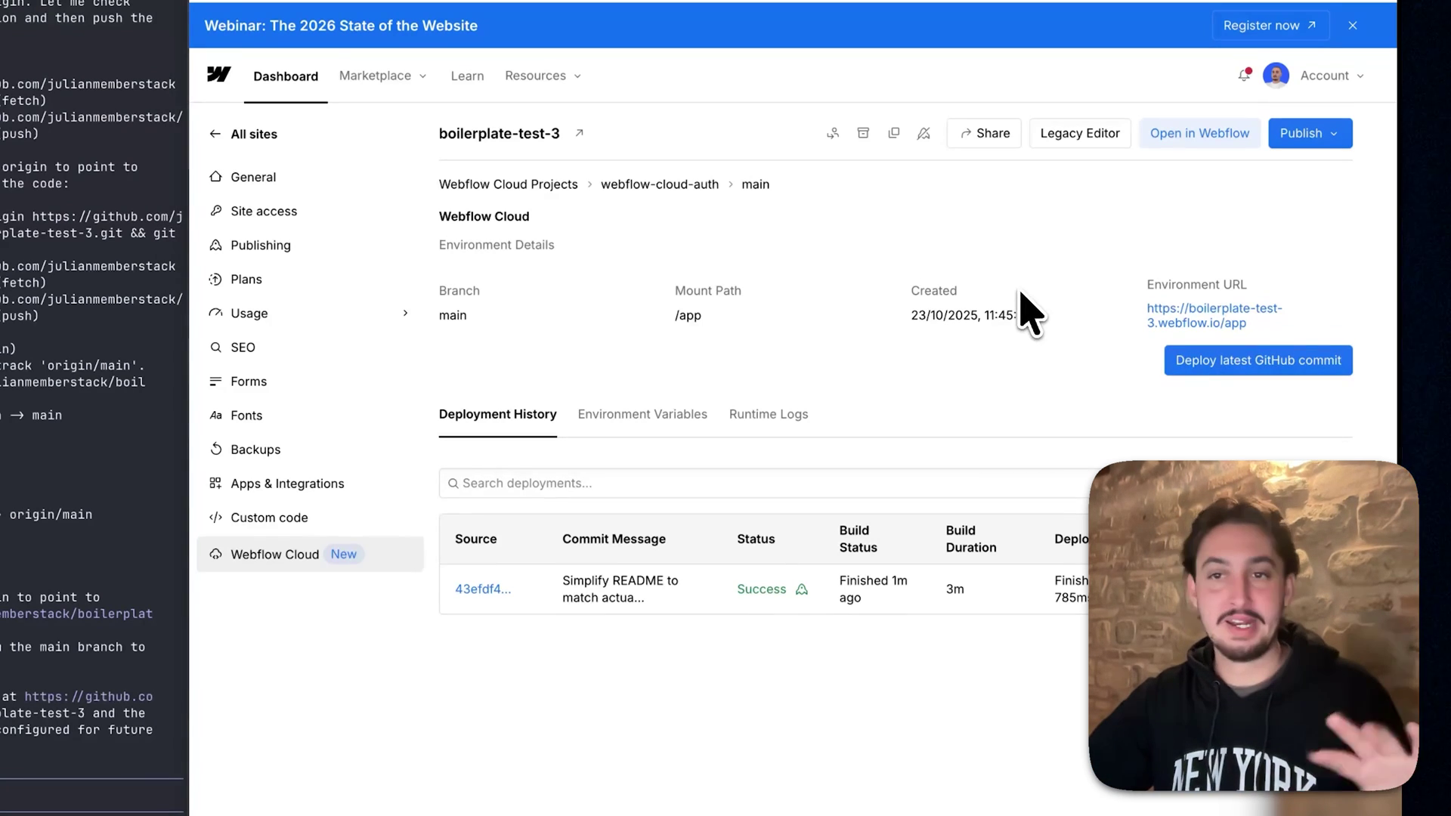
pyautogui.click(1183, 314)
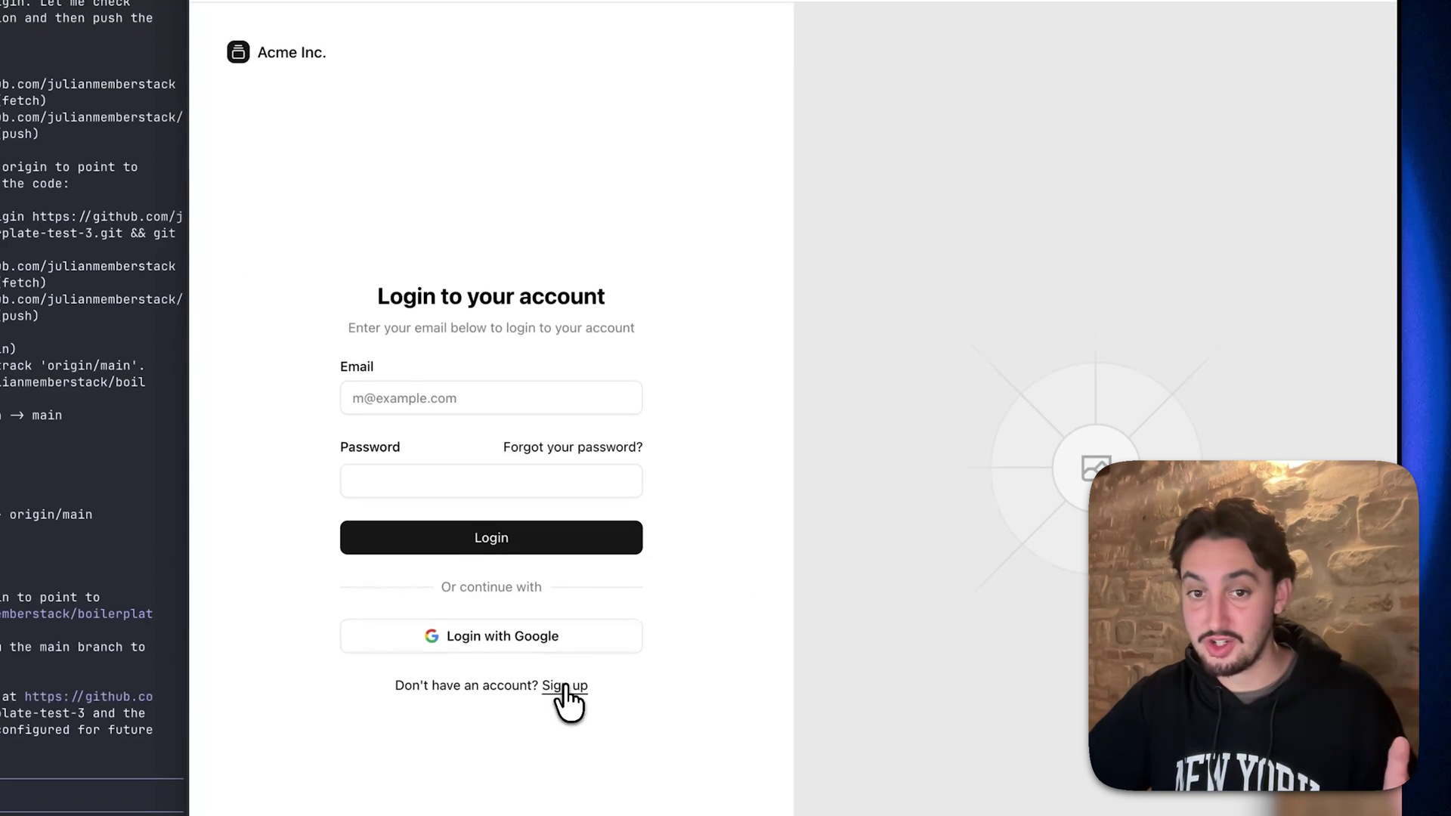
# Sign up with Google on the live app's login page to reach /app/dashboard.
pyautogui.click(563, 686)
pyautogui.click(537, 636)
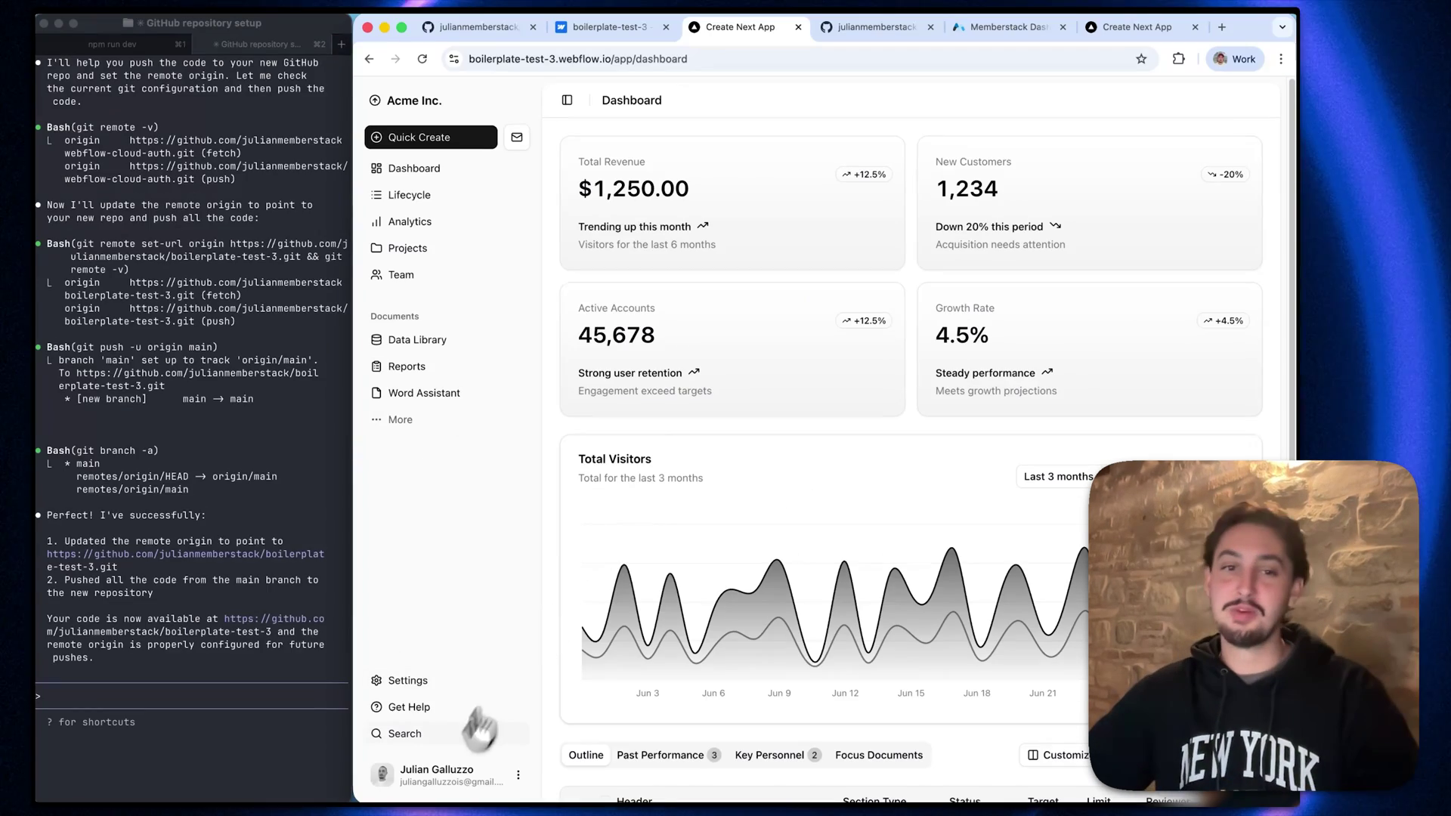
pyautogui.click(430, 776)
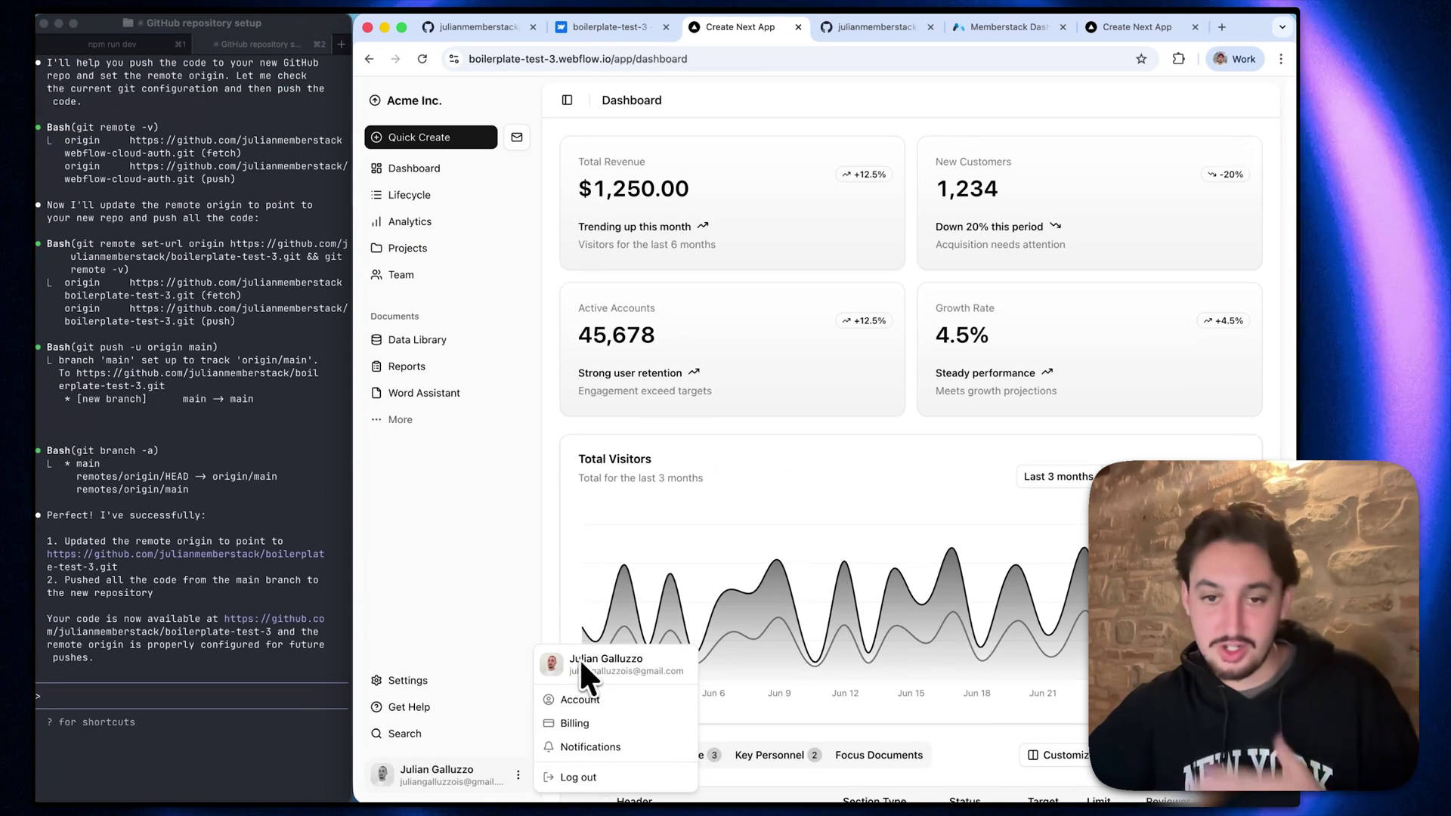
pyautogui.click(443, 510)
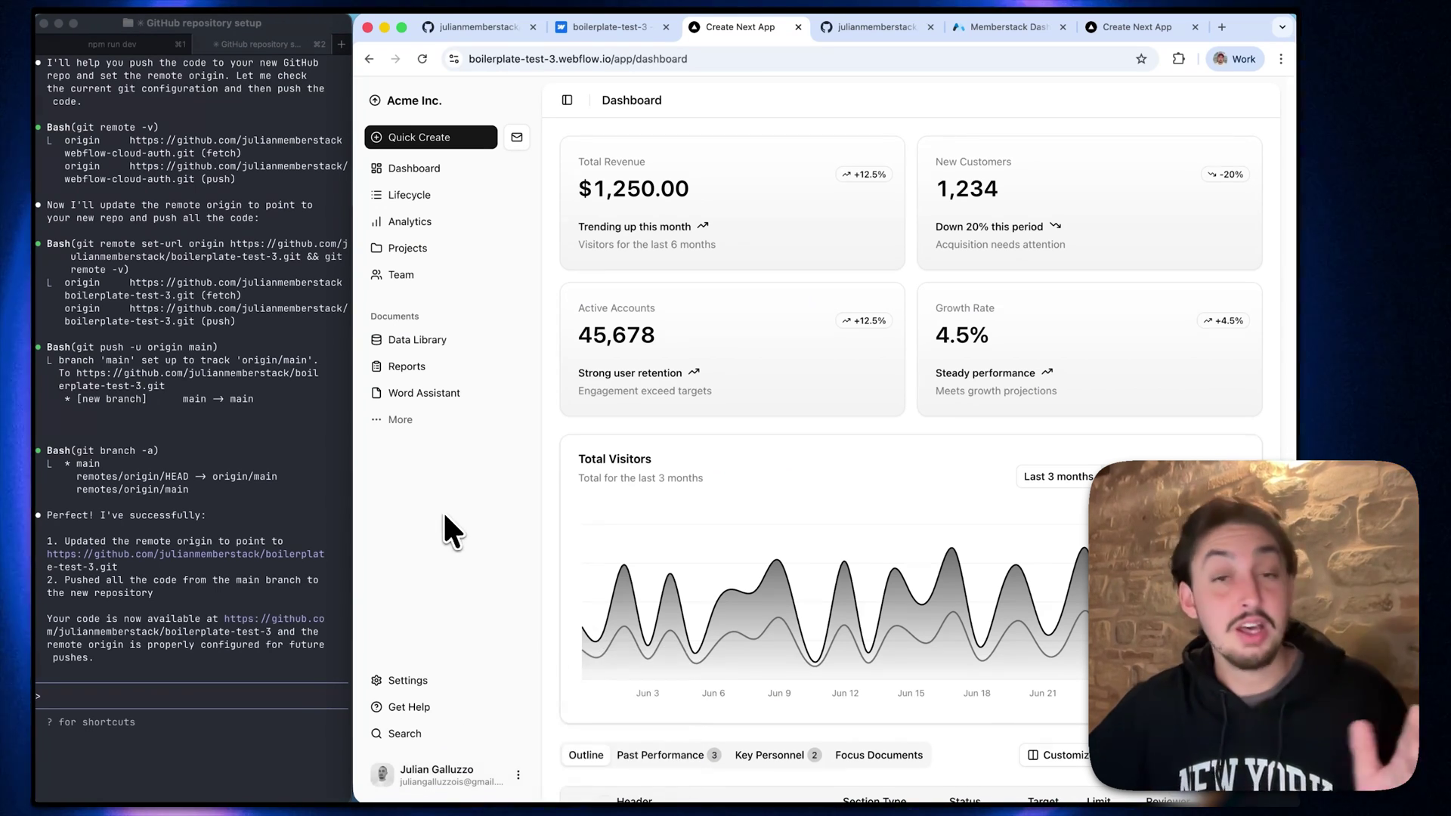